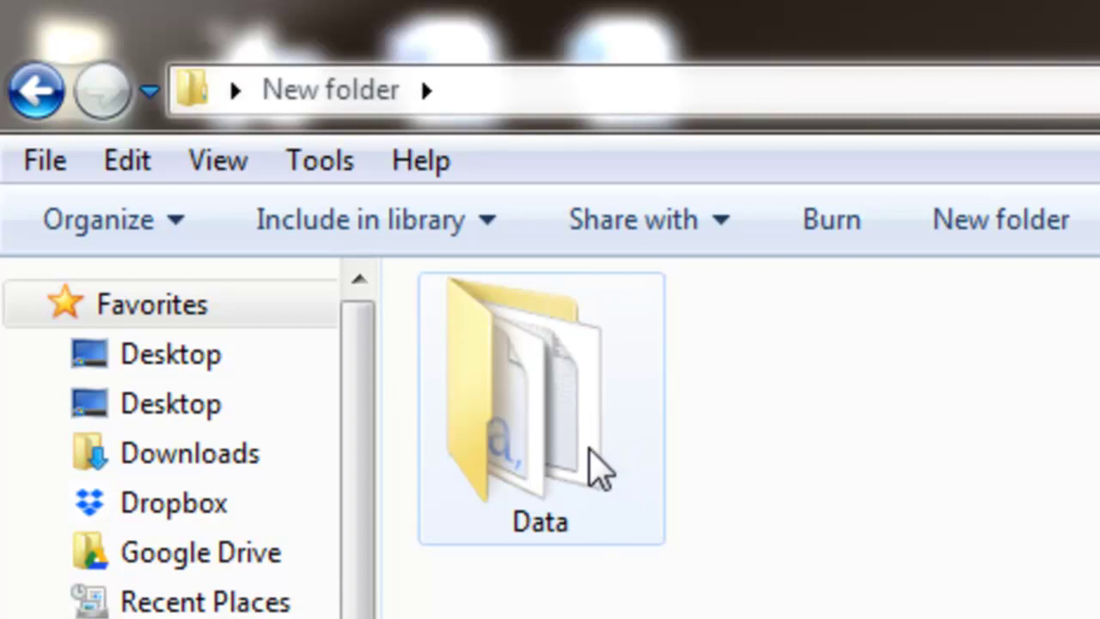
- Open اداب- مصادر التاريخ الاسلامى.csv from the Data folder in Excel and select its column A
double_click(598, 470)
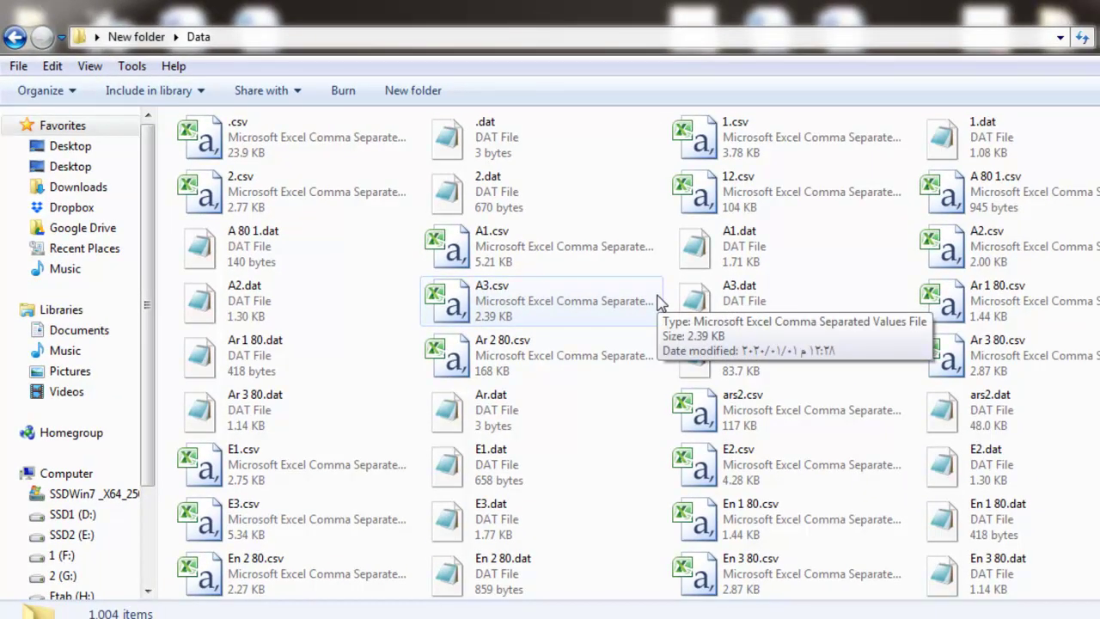
scroll(678, 327, down, 15)
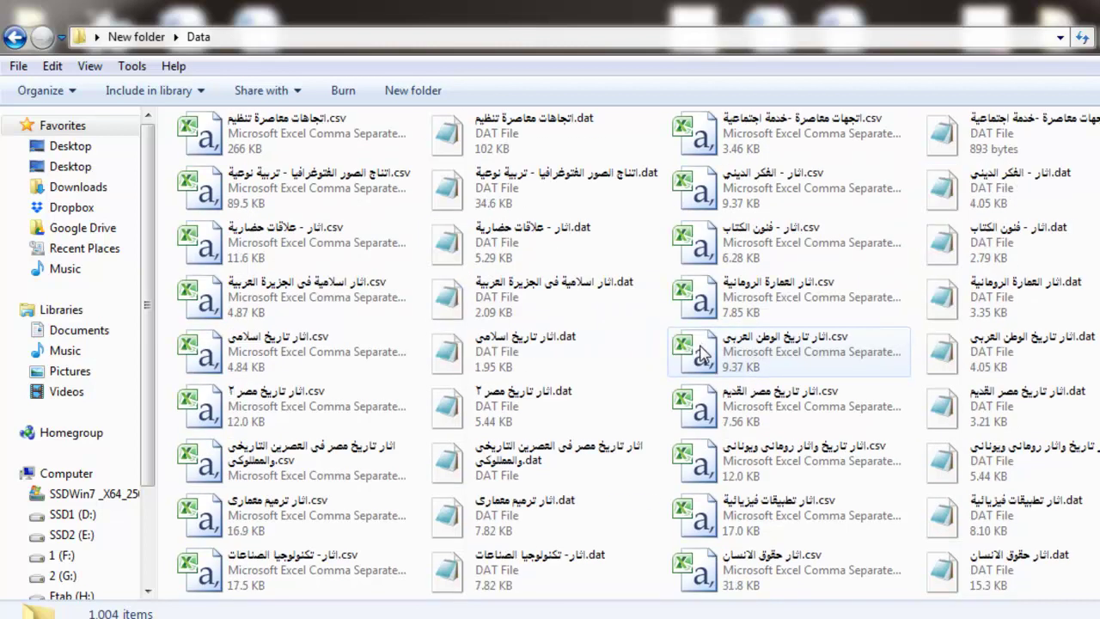
scroll(697, 354, down, 6)
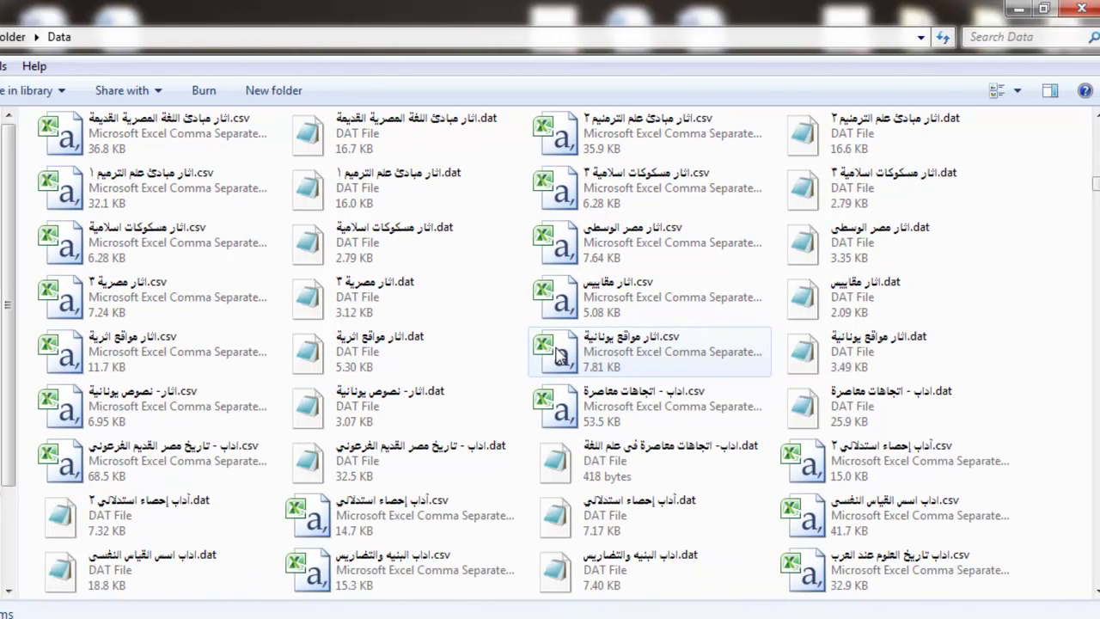
scroll(558, 353, up, 20)
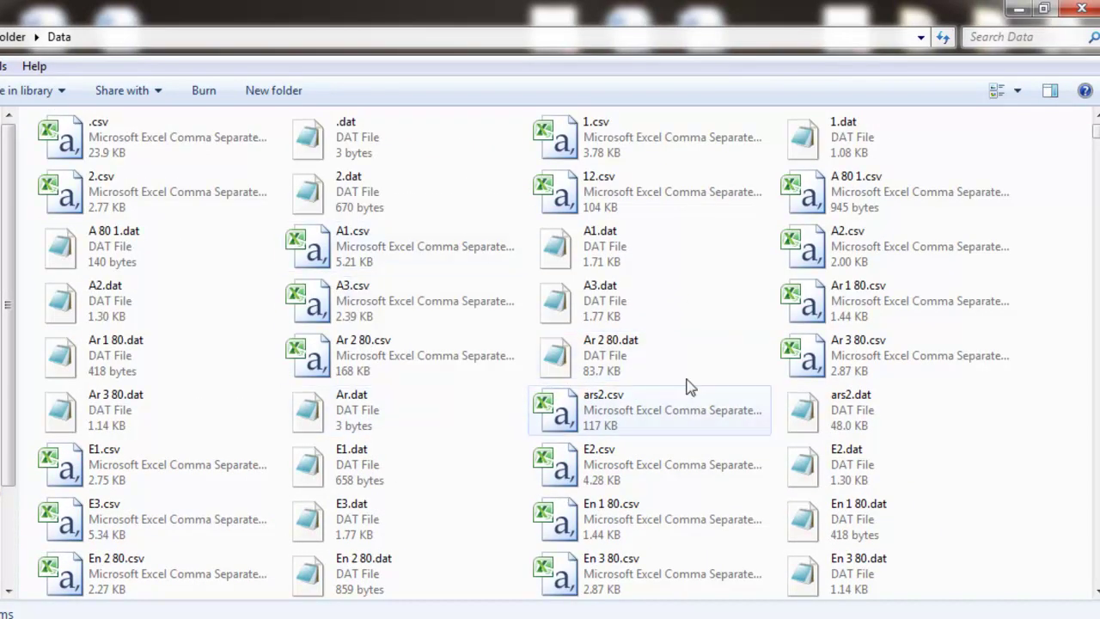
scroll(556, 410, down, 6)
scroll(557, 410, down, 3)
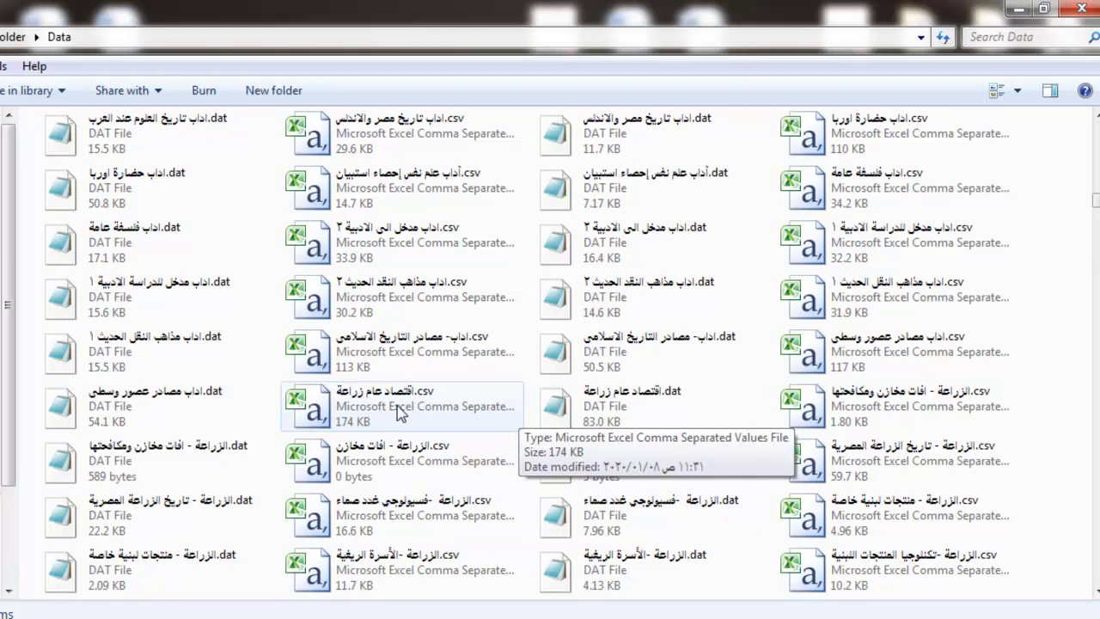
mouse_move(450, 365)
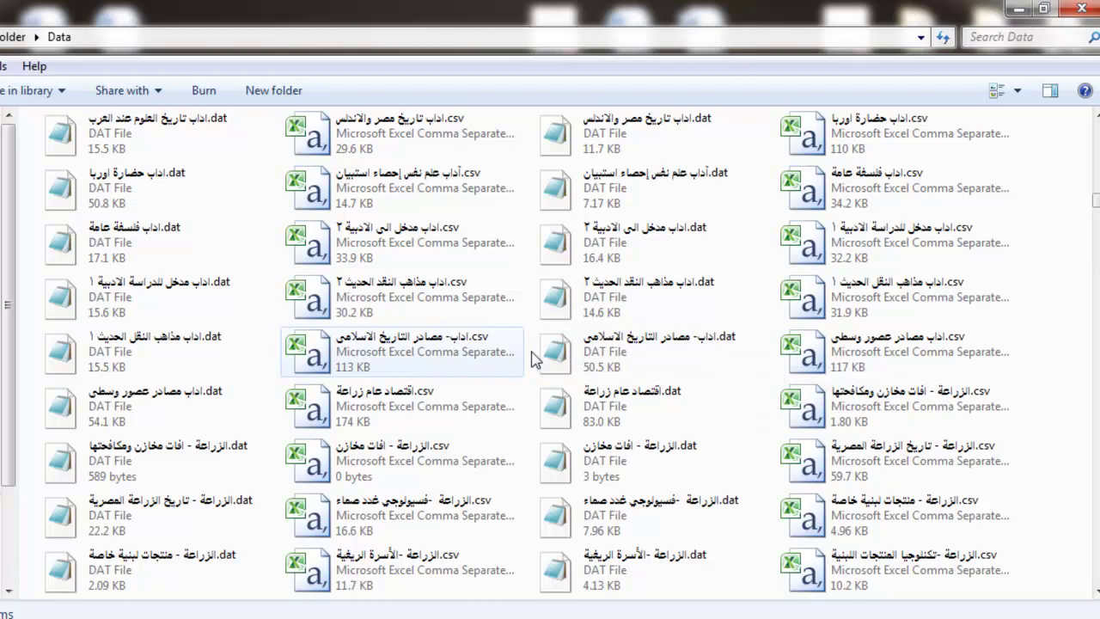
click(622, 353)
click(428, 359)
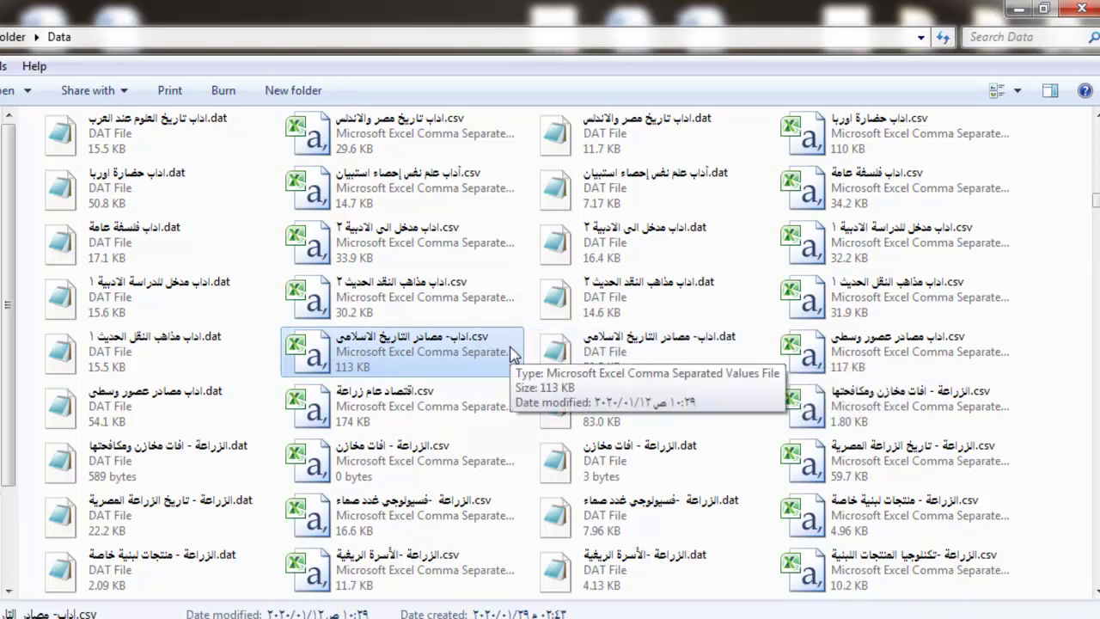
double_click(404, 357)
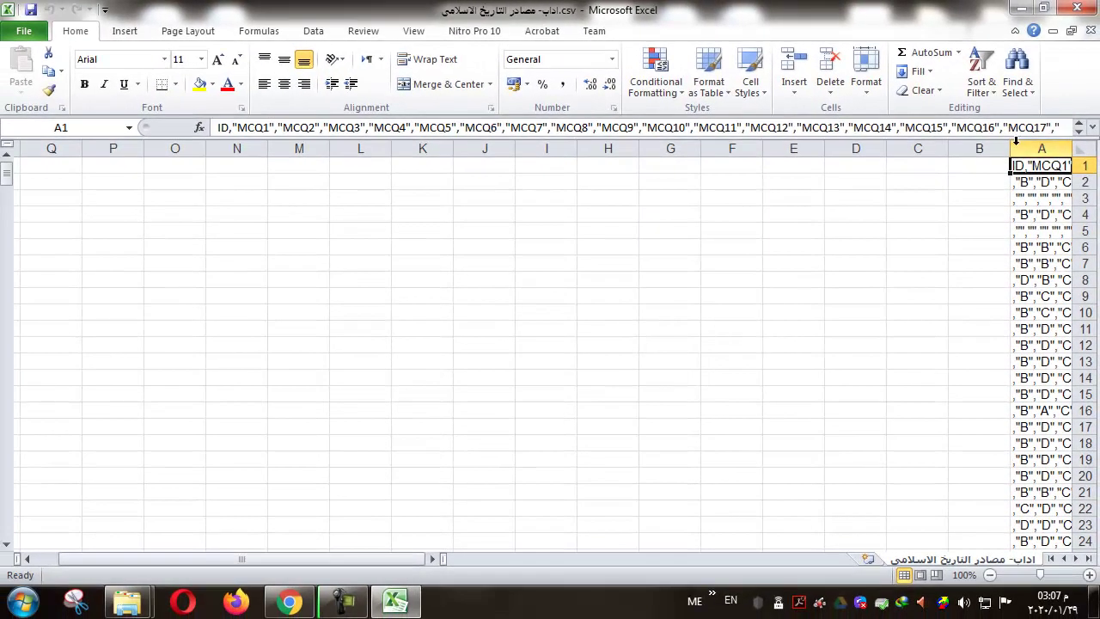
click(1041, 149)
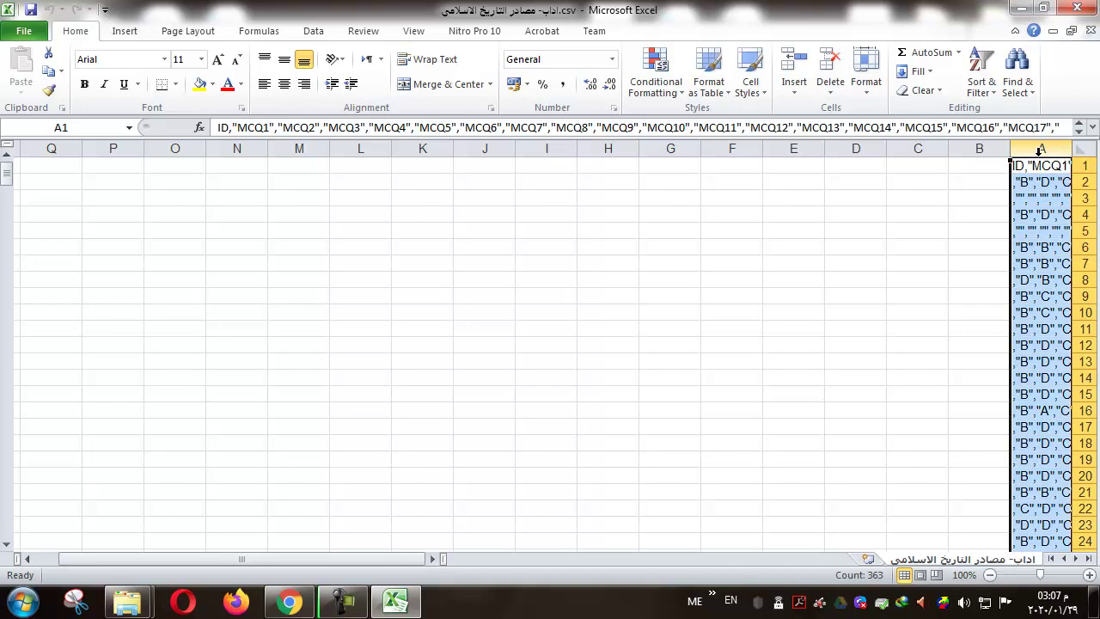
- Switch to the New folder (2) window in Windows Explorer and open the workbook تربية نوعية - لغات الحاسب الالي.xls
click(127, 606)
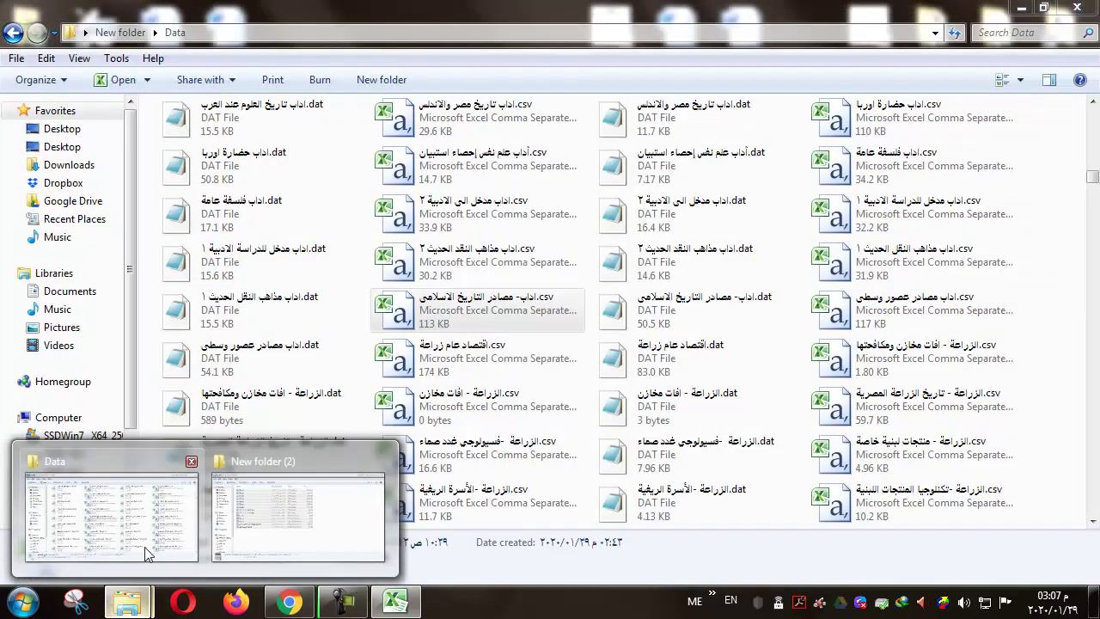
mouse_move(184, 528)
click(272, 522)
click(293, 398)
click(283, 350)
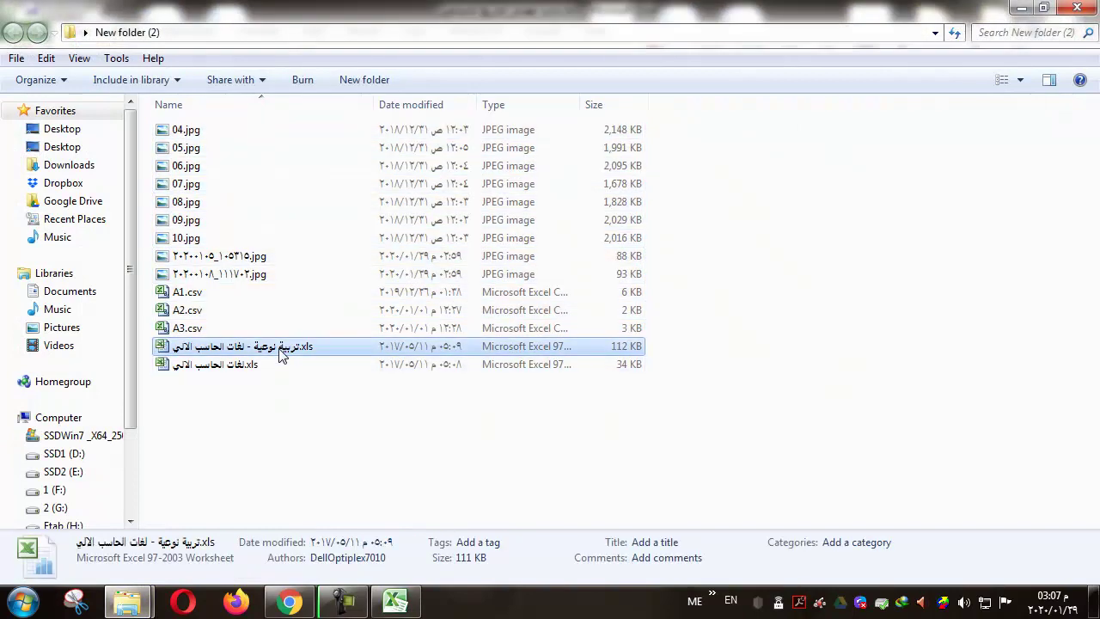
double_click(282, 352)
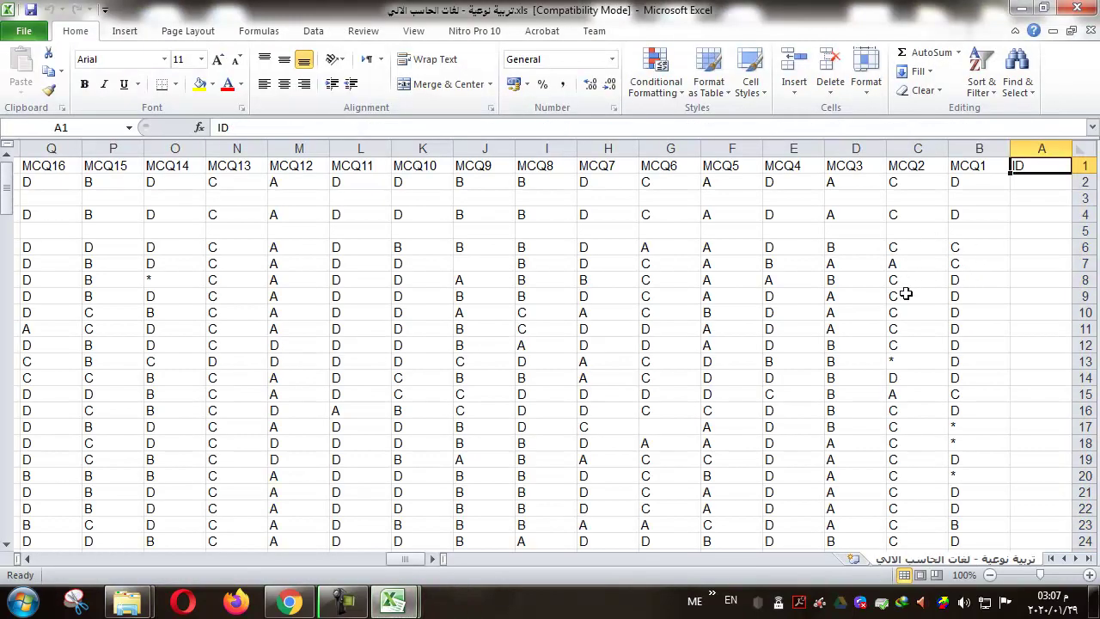
- Examine the header row of the XLS workbook, from the MCQ1 and MCQ2 columns to Score, MCQ Score and TF Score
click(964, 167)
click(920, 168)
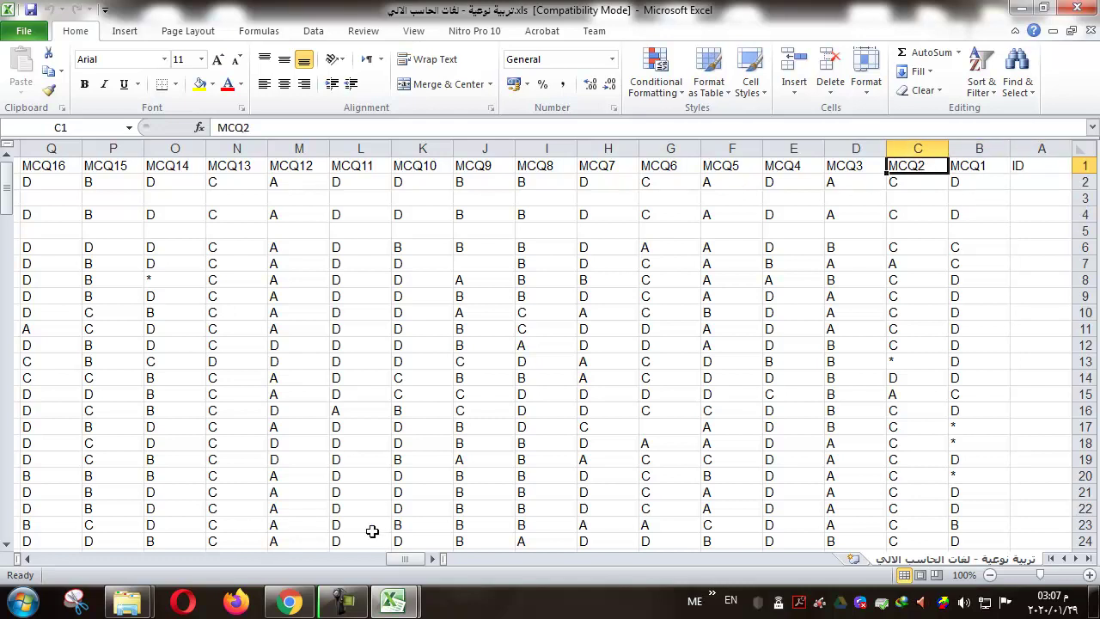
drag(410, 561, 64, 560)
click(176, 166)
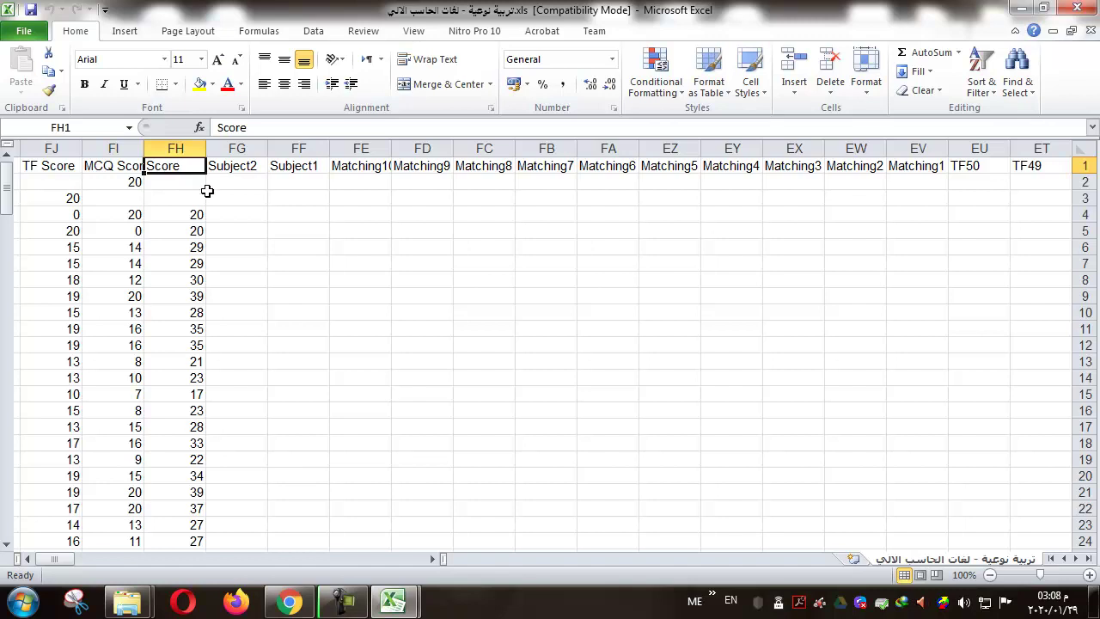
click(108, 167)
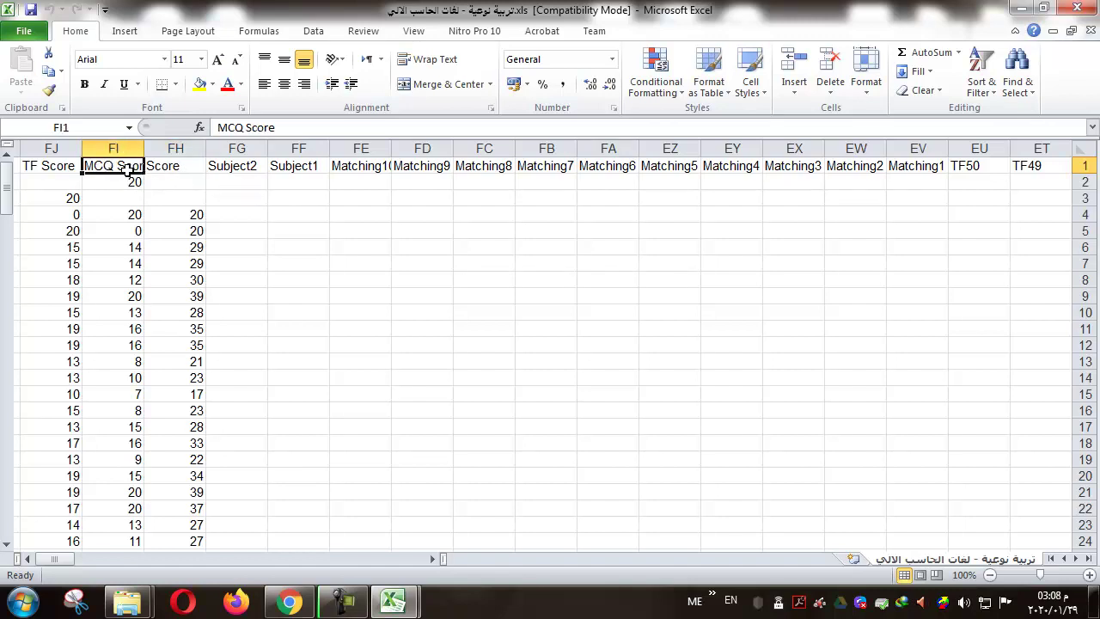
click(49, 163)
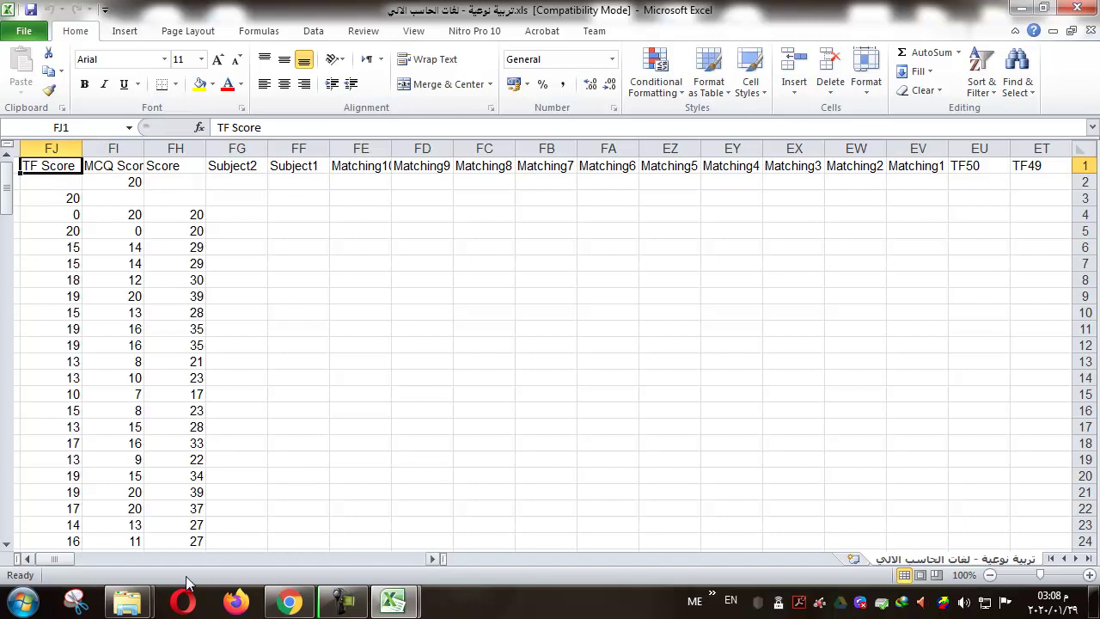
drag(53, 559, 468, 559)
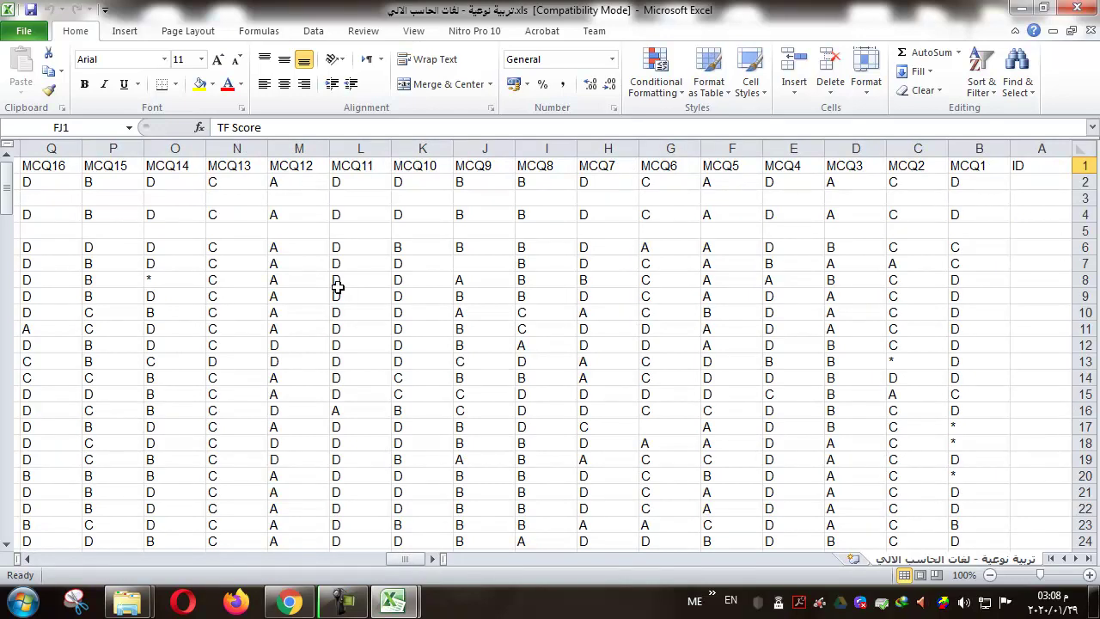
- Return to the اداب- مصادر التاريخ الاسلامى.csv workbook and examine how its records are stored in column A
mouse_move(394, 601)
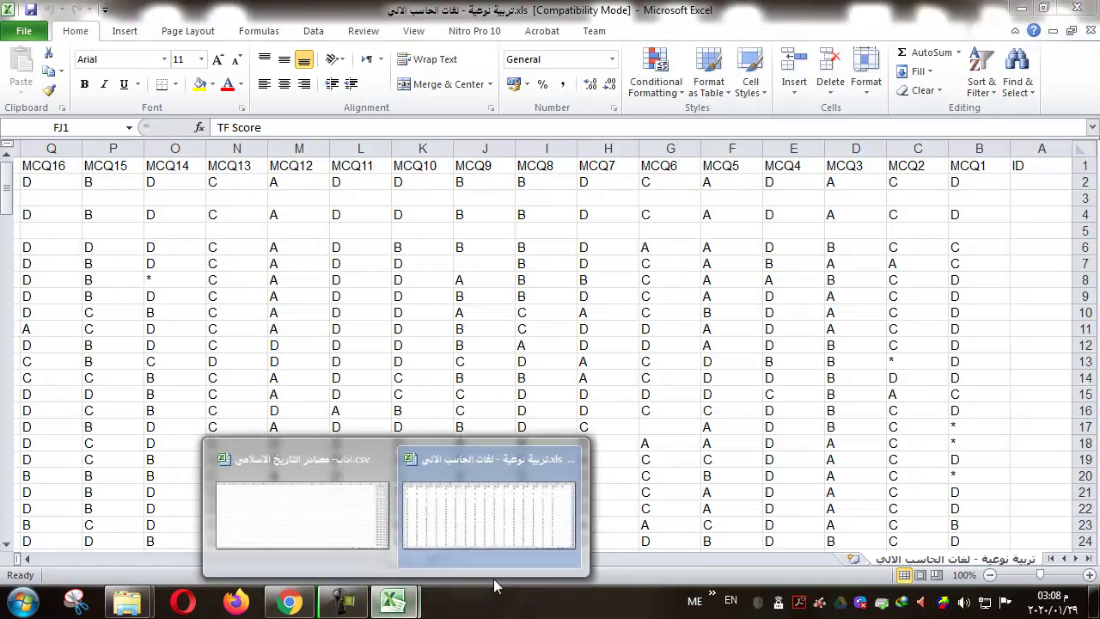
click(369, 535)
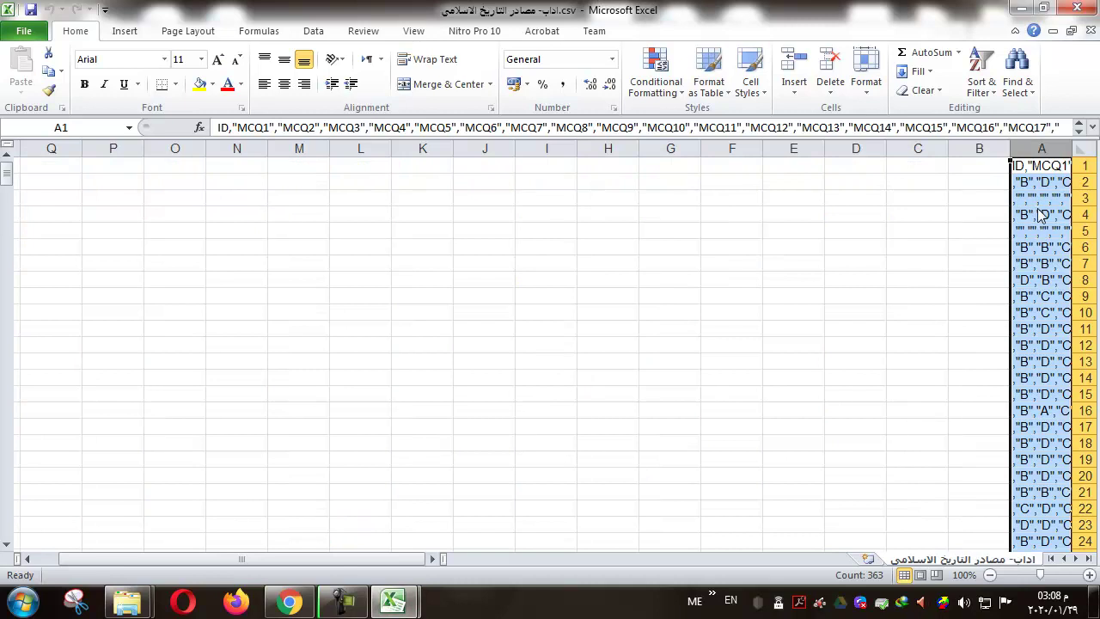
click(1051, 157)
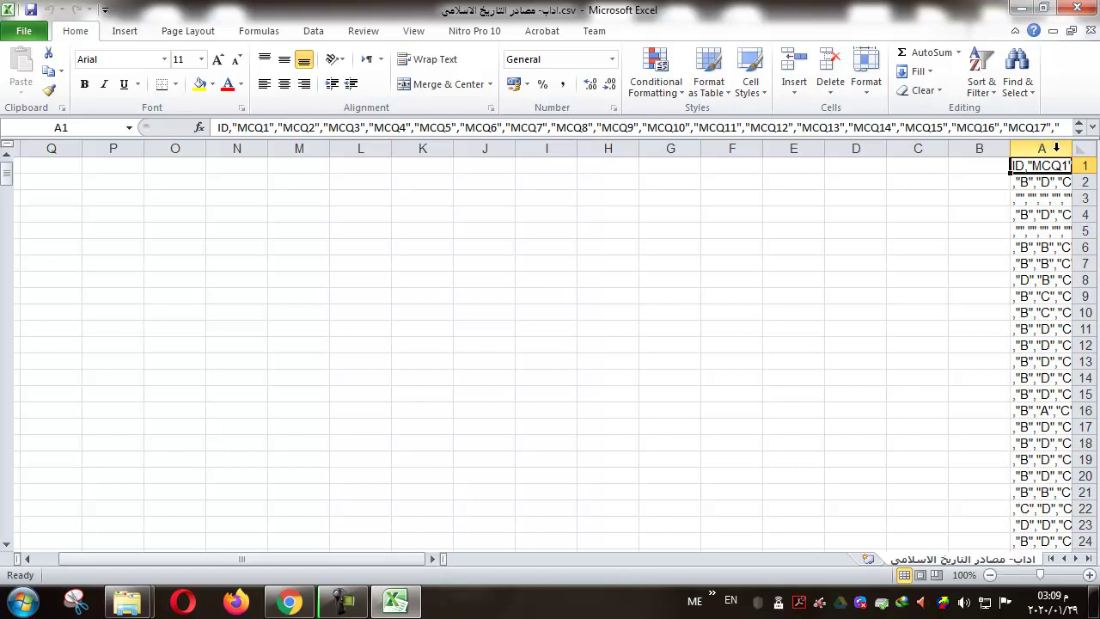
click(1041, 249)
click(945, 264)
click(952, 330)
click(666, 299)
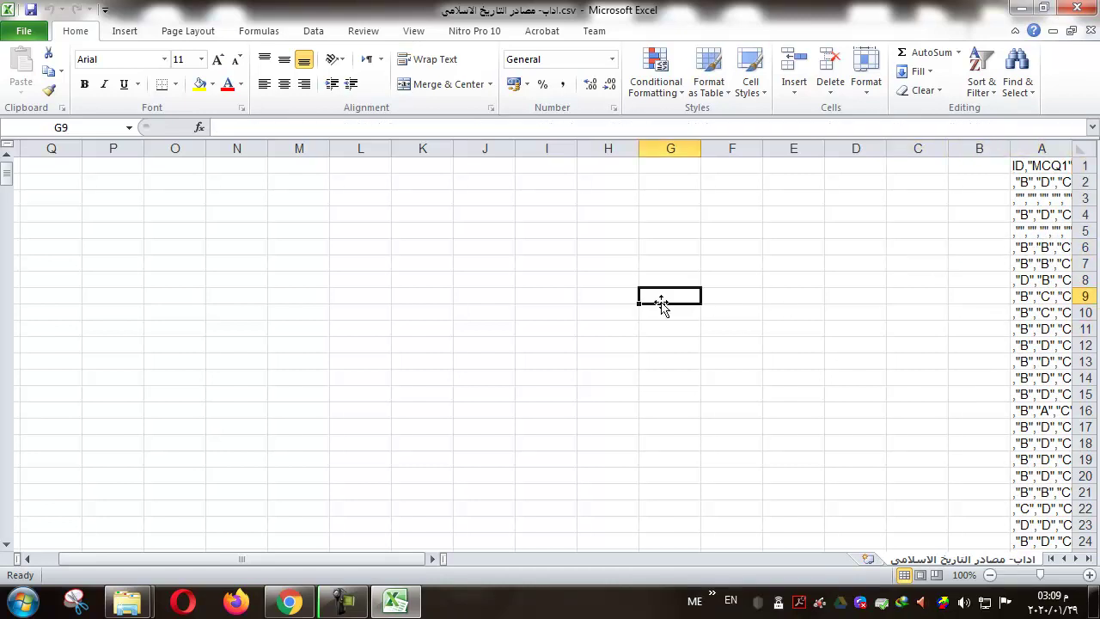
click(889, 313)
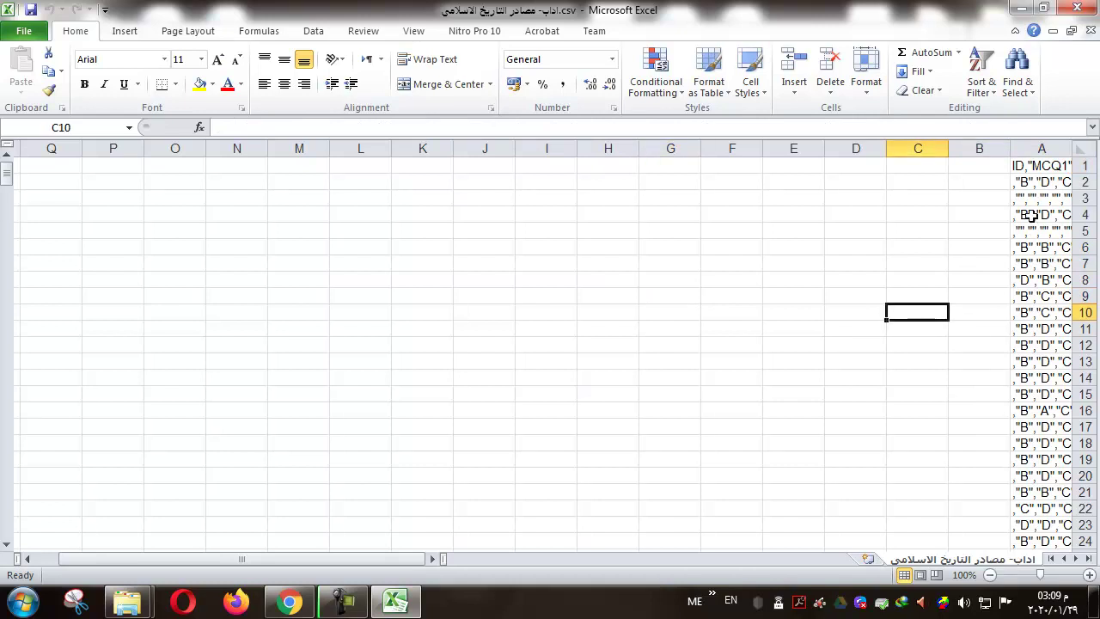
- Start Text to Columns on the whole of column A with Delimited as the original data type
click(1051, 146)
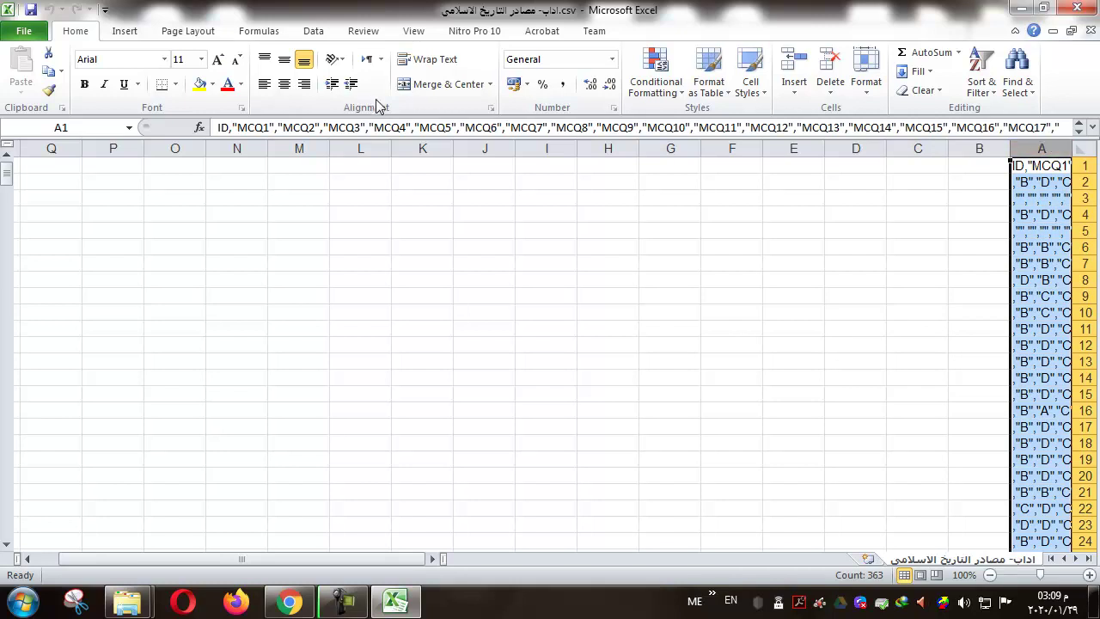
click(314, 31)
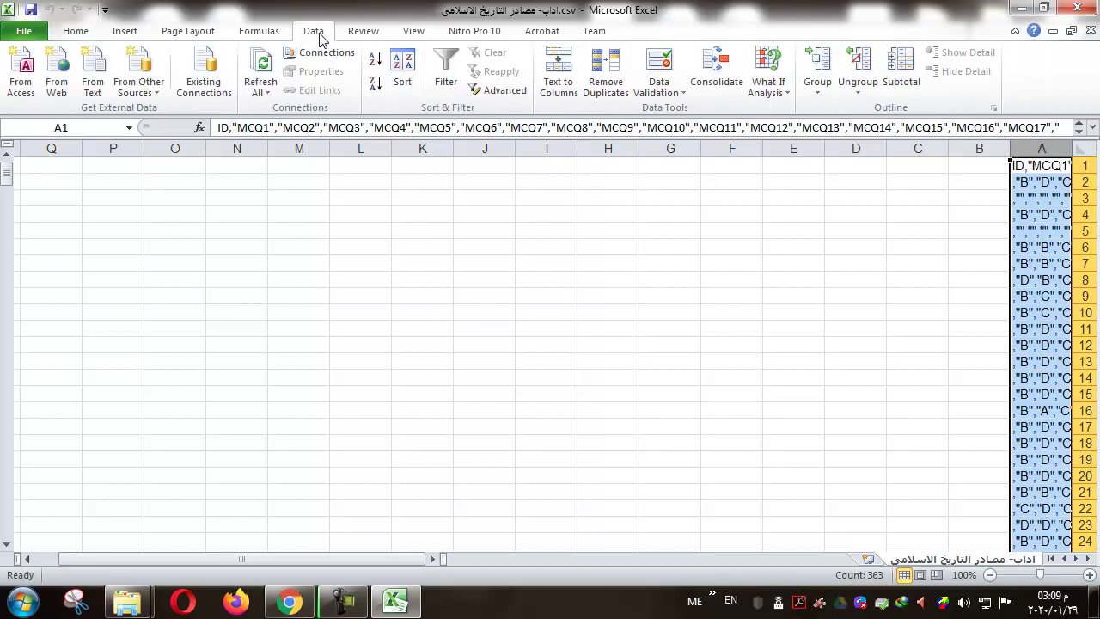
click(563, 96)
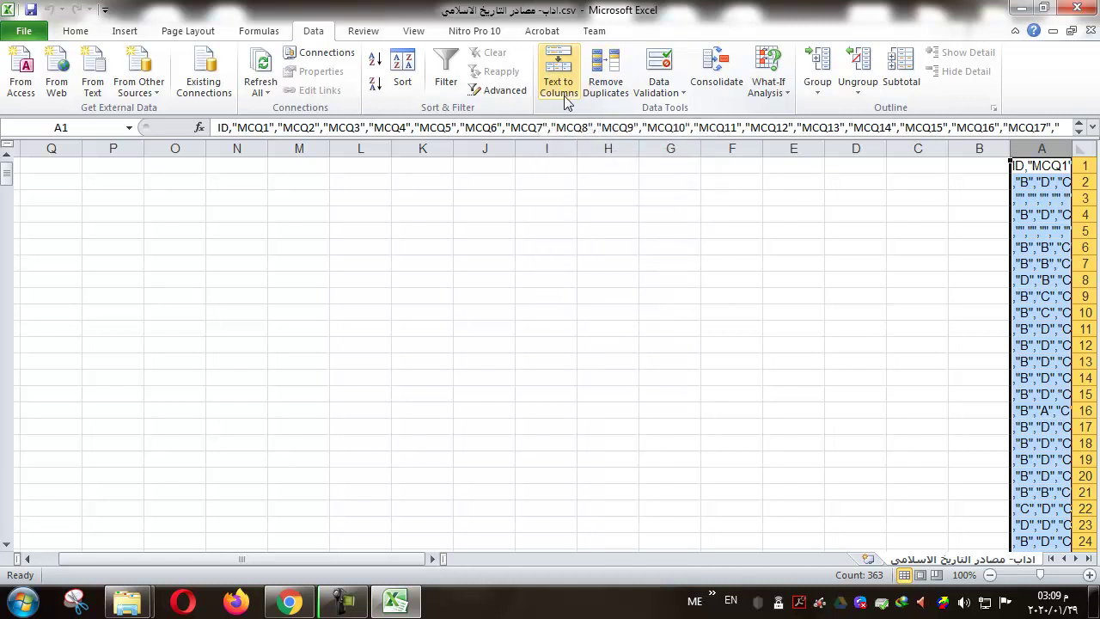
click(565, 99)
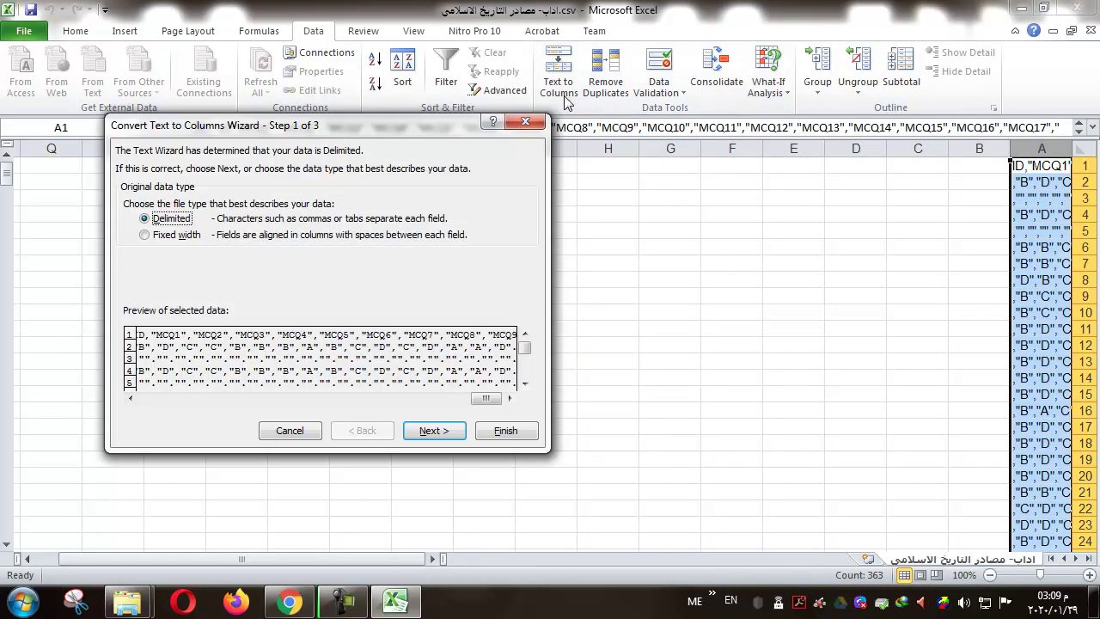
drag(389, 130, 570, 167)
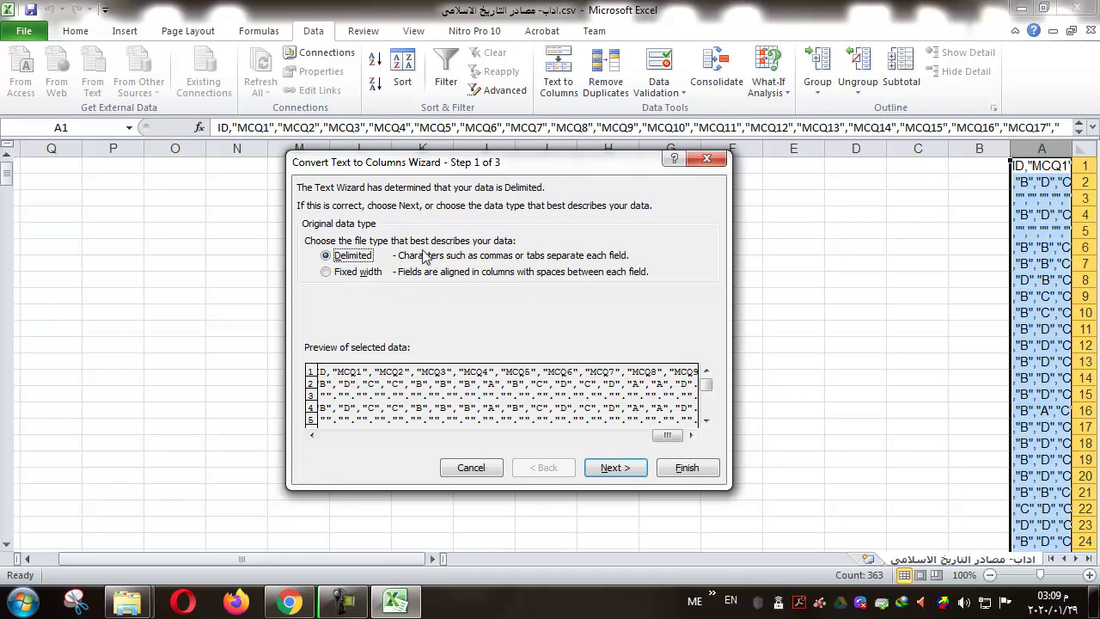
click(623, 475)
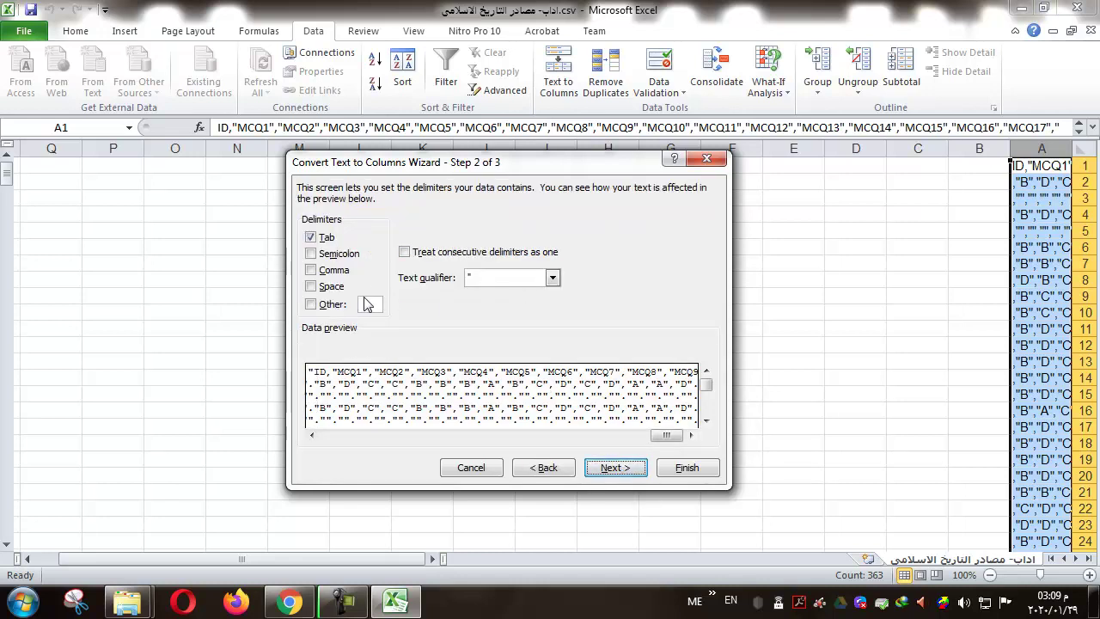
- Use Comma instead of Tab as the only delimiter and complete the conversion in General format with destination $A$1
click(311, 270)
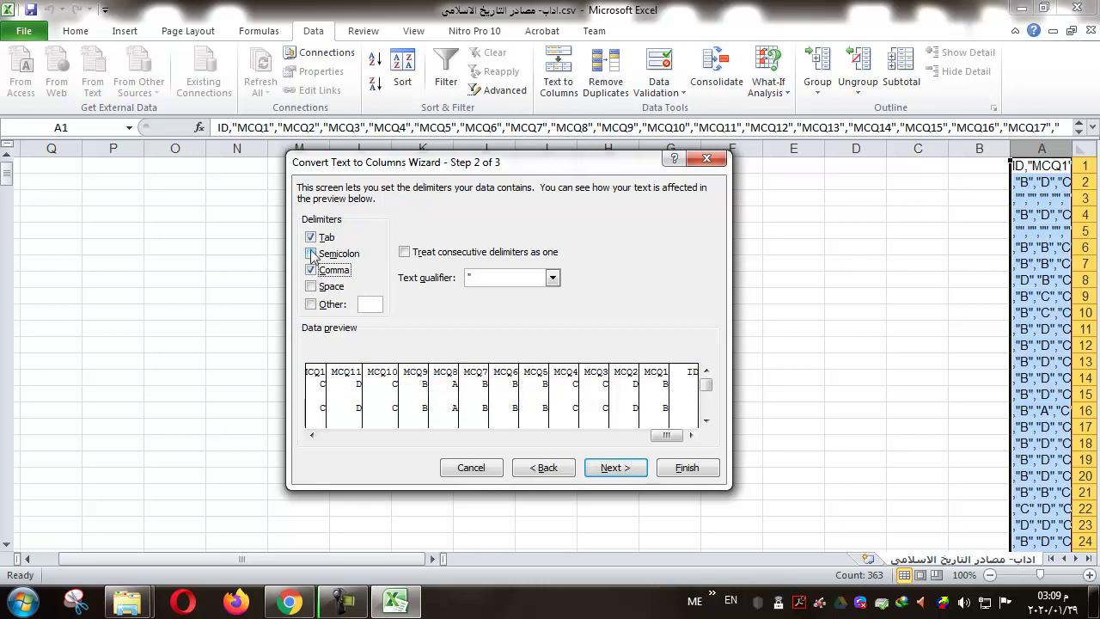
click(311, 237)
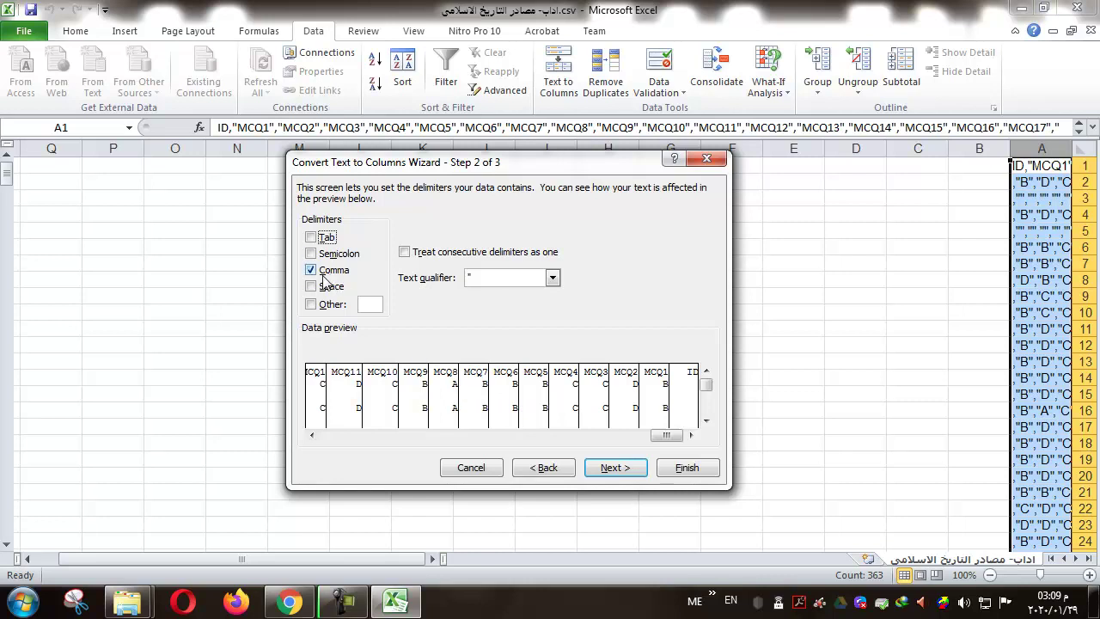
click(620, 467)
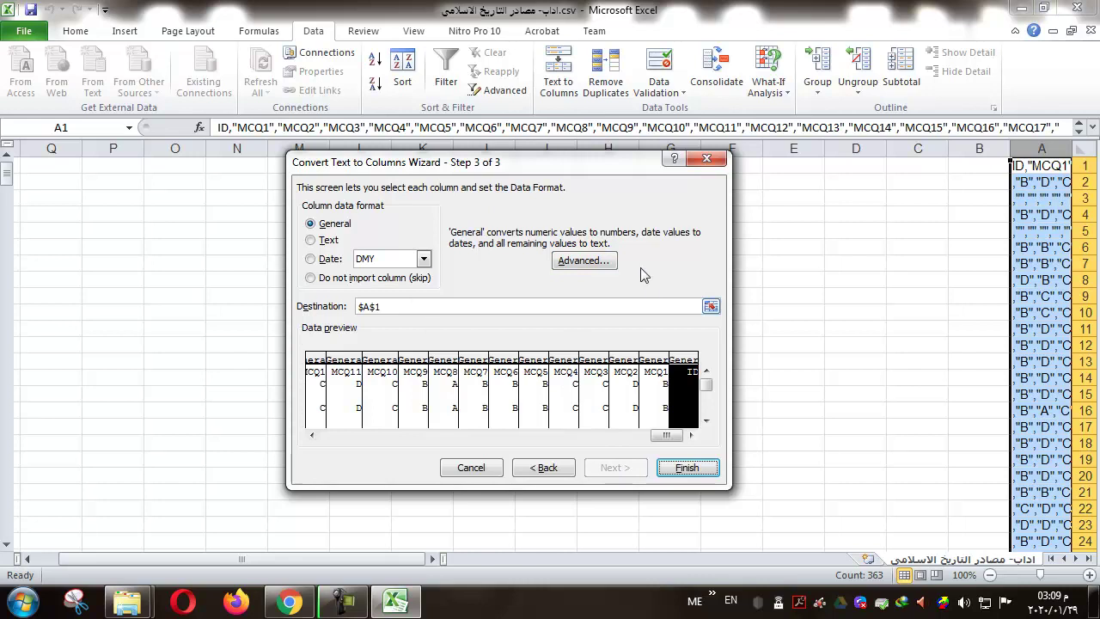
click(687, 468)
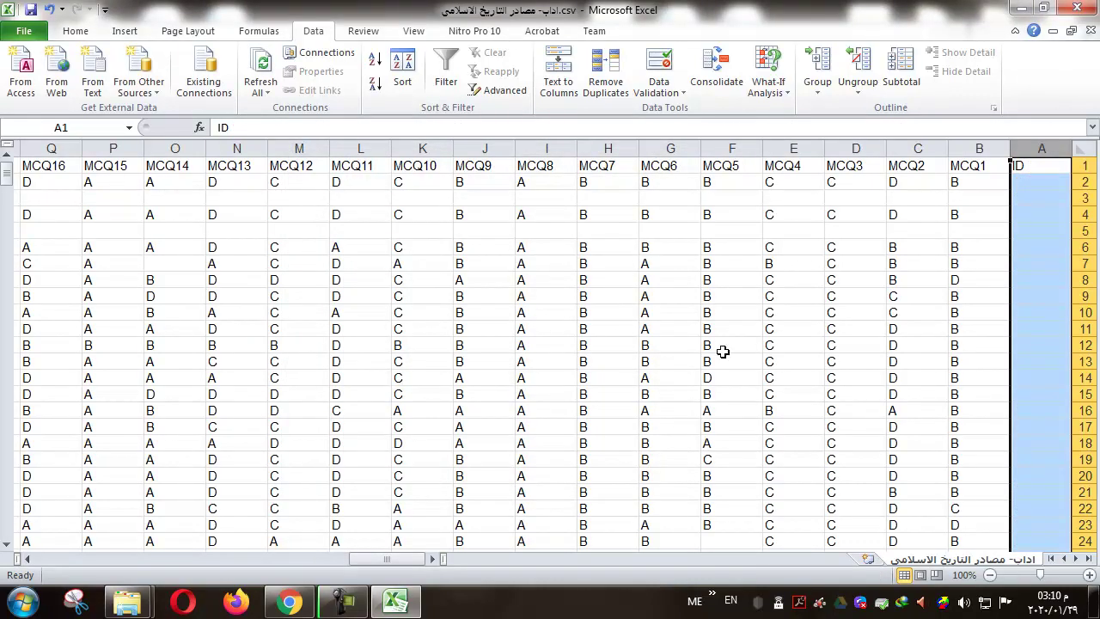
- Undo and redo the Text to Columns conversion to compare the sheet before and after the split
click(864, 331)
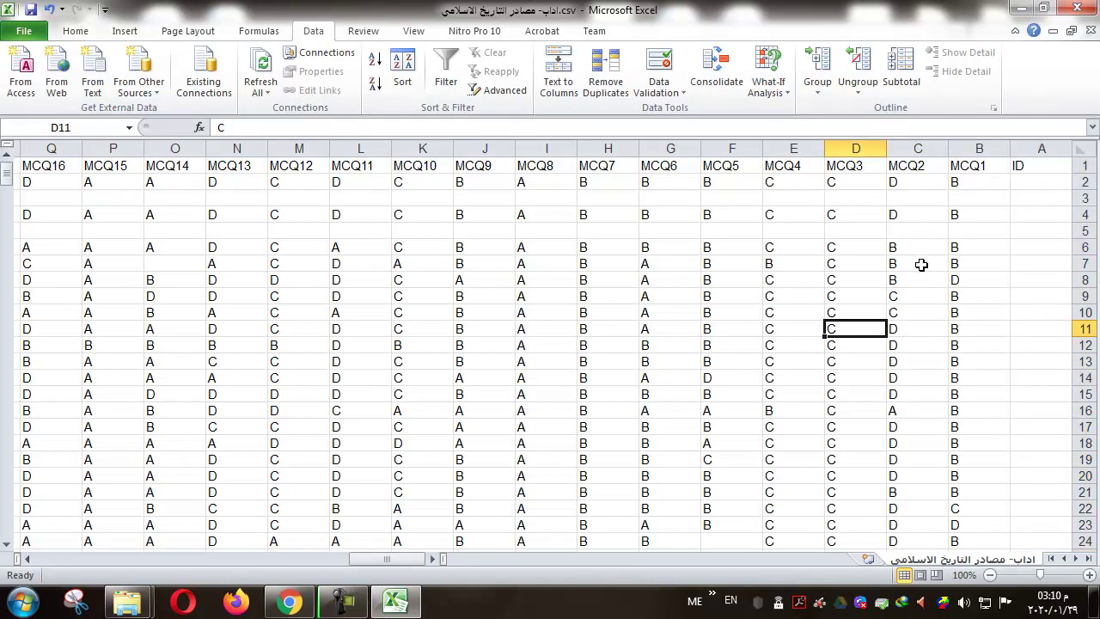
key(ctrl+z)
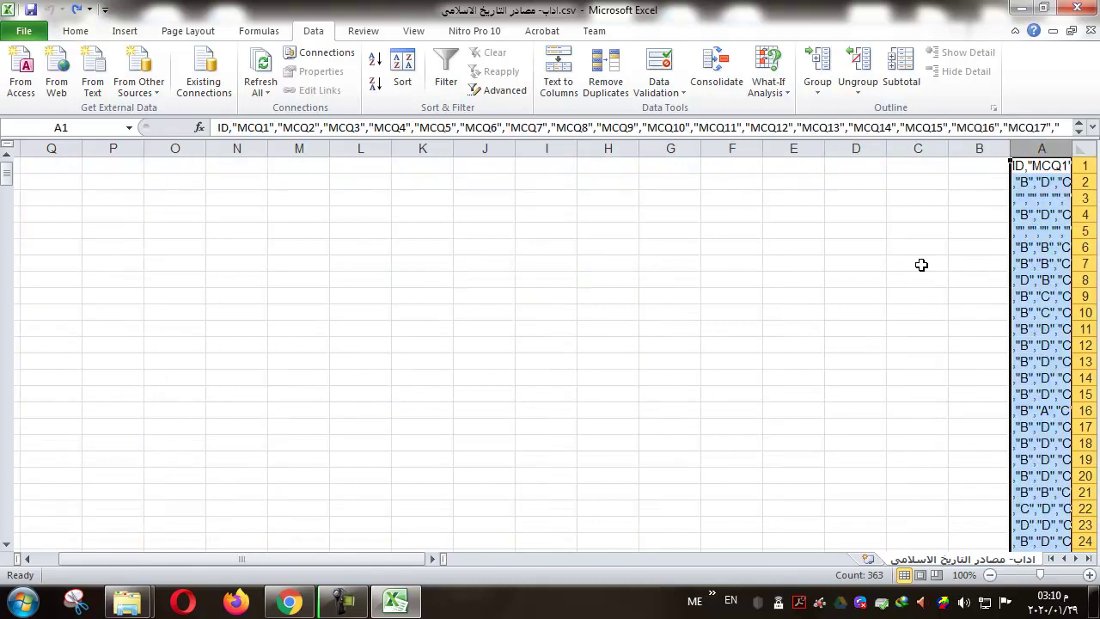
key(ctrl+y)
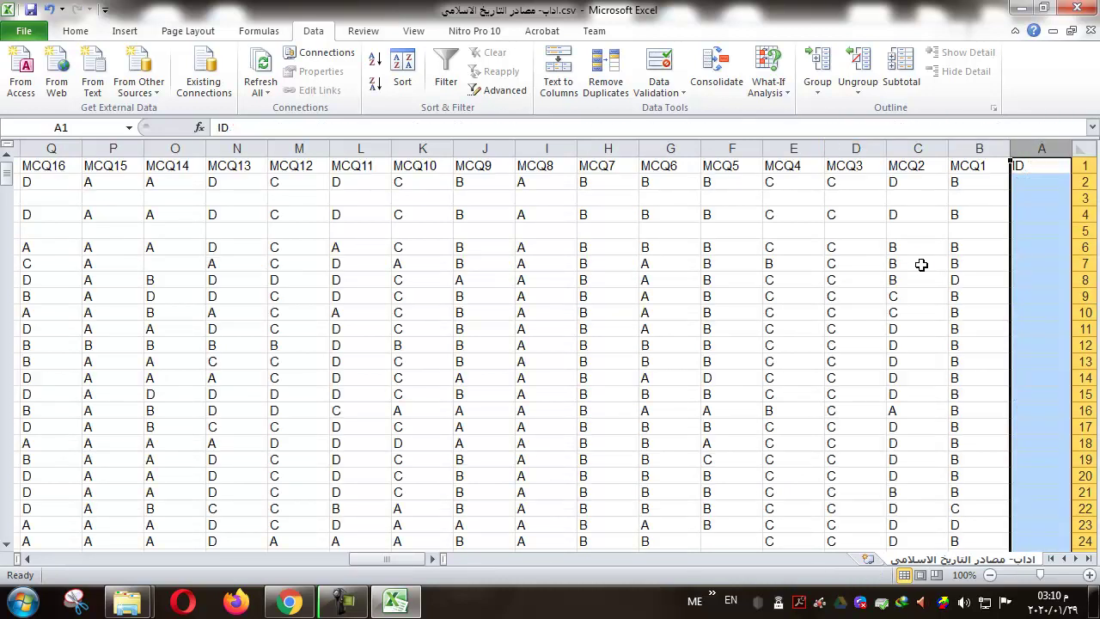
- Revert column A to its unsplit comma-separated text and reapply the Text to Columns split
click(909, 260)
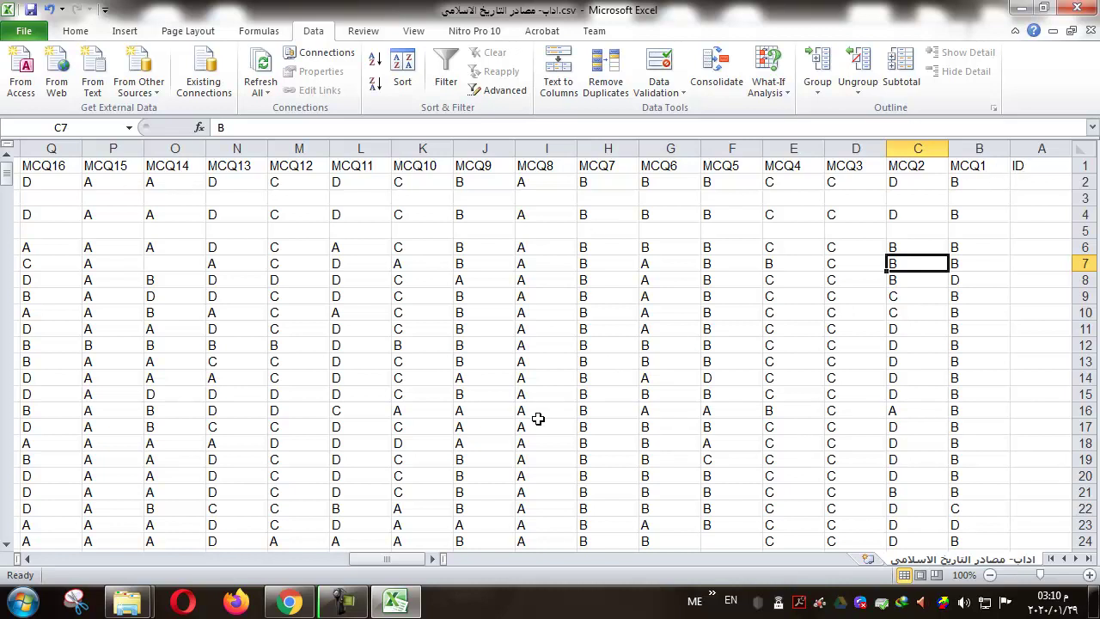
key(ctrl+z)
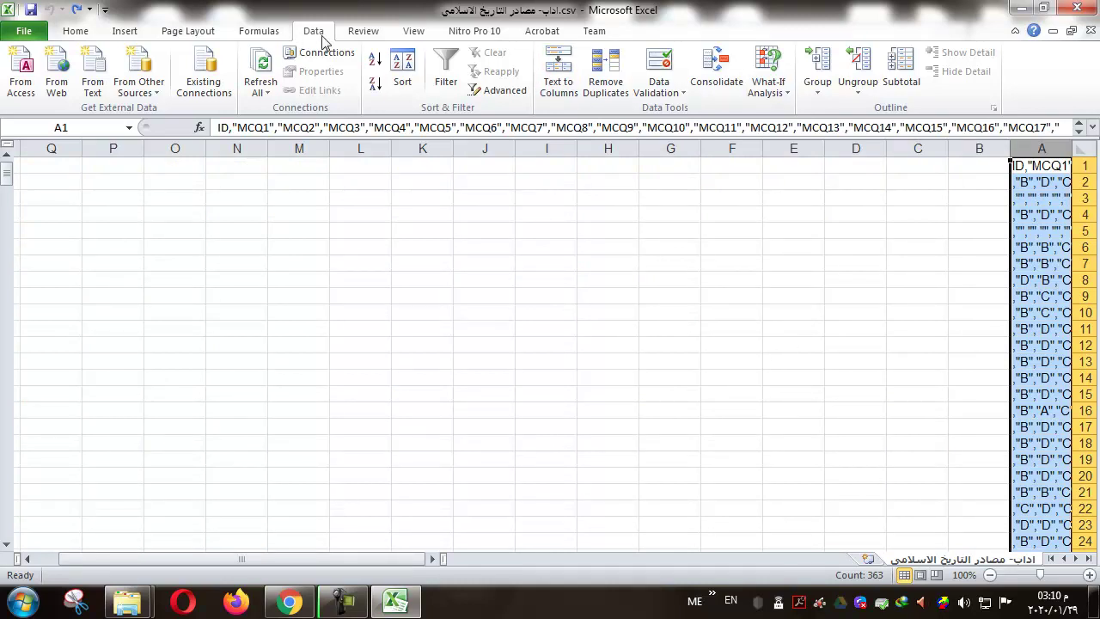
click(566, 97)
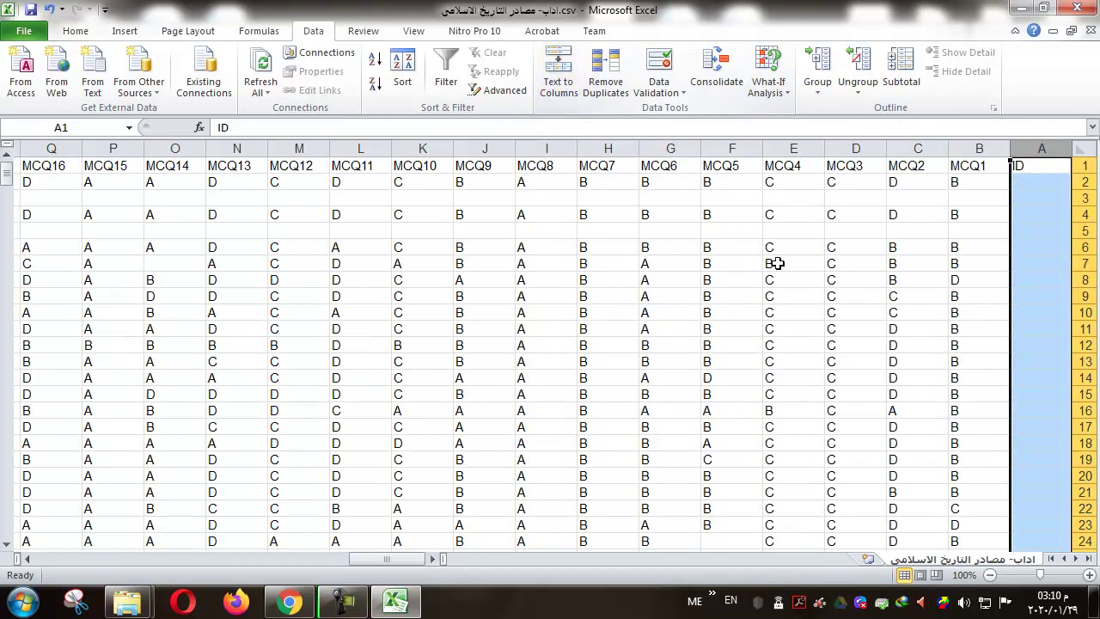
click(778, 263)
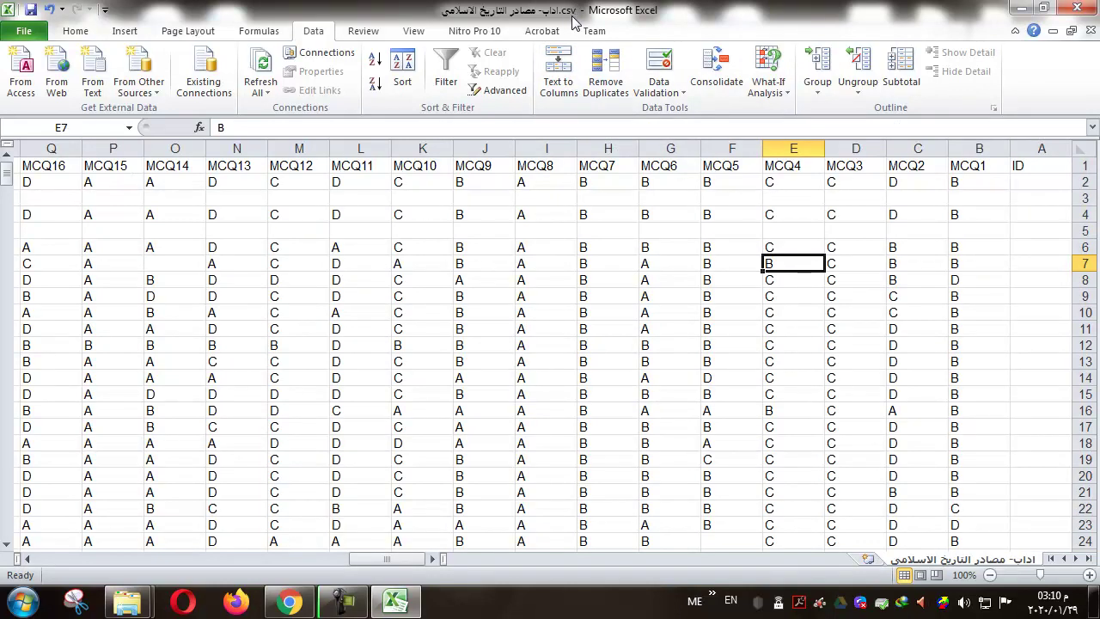
- Save the split workbook as اداب- مصادر التاريخ الاسلامى.xlsx in Excel Workbook format in New folder on the Desktop
click(26, 32)
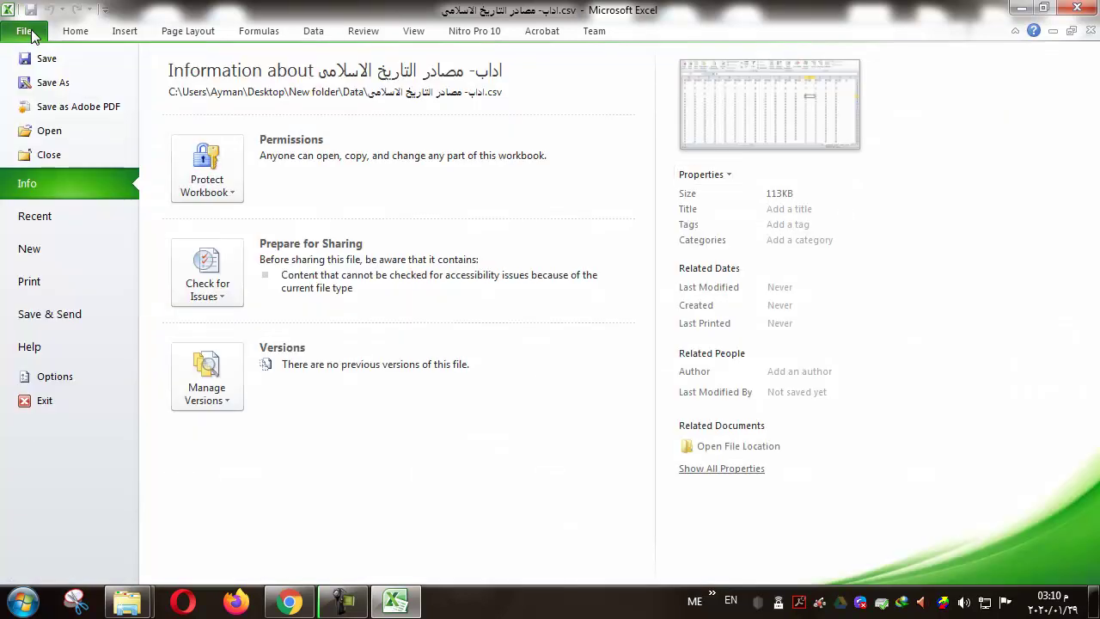
click(54, 82)
drag(391, 26, 543, 75)
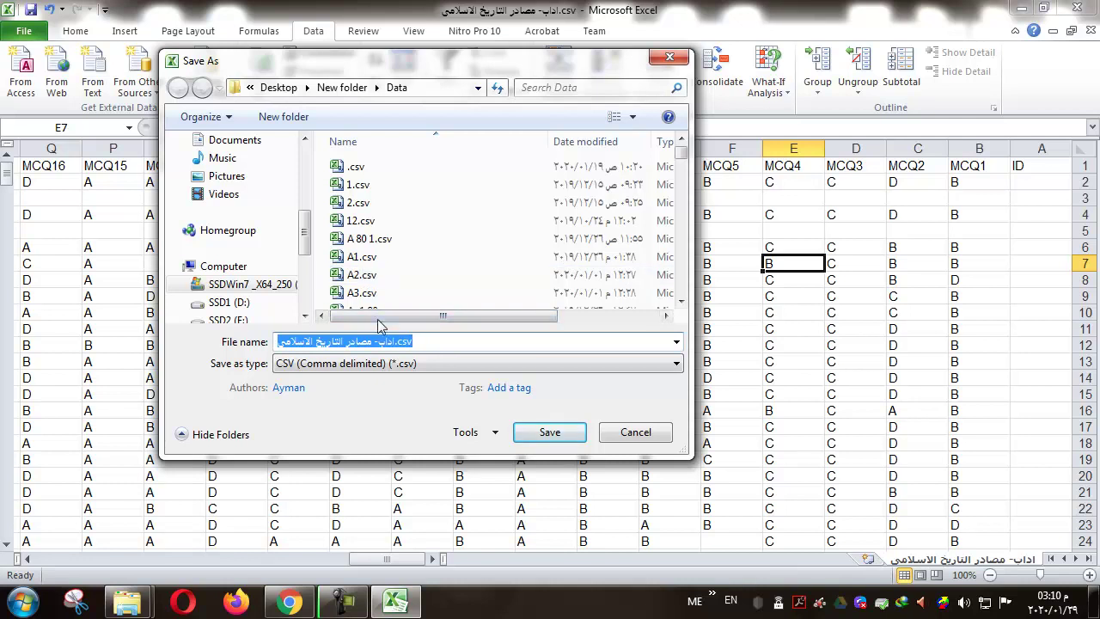
scroll(292, 215, up, 2)
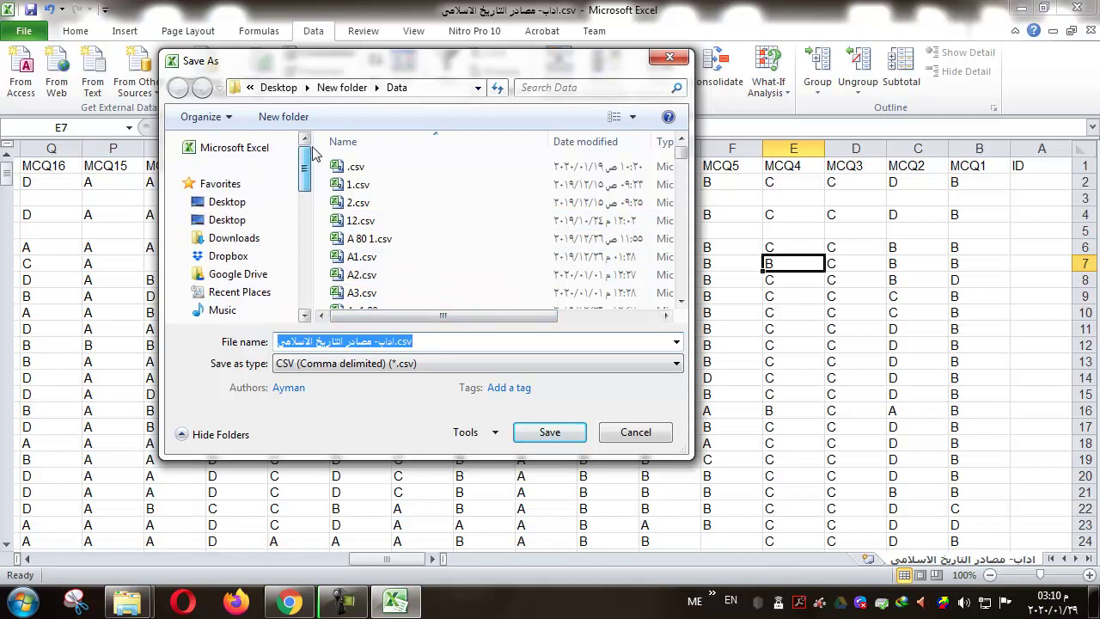
click(242, 207)
scroll(491, 246, down, 5)
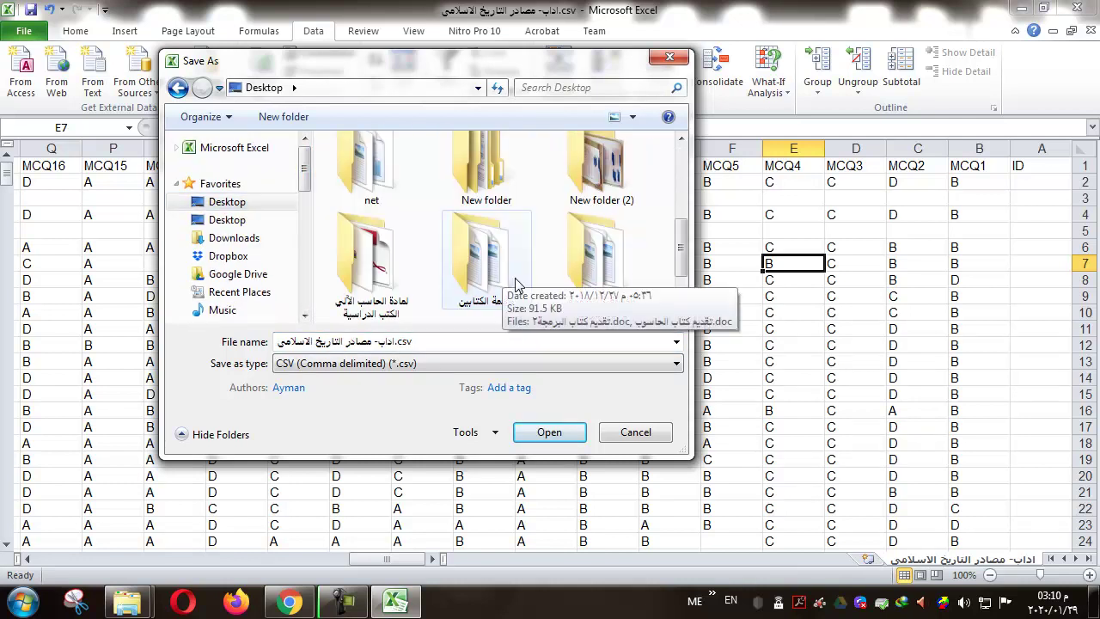
double_click(481, 167)
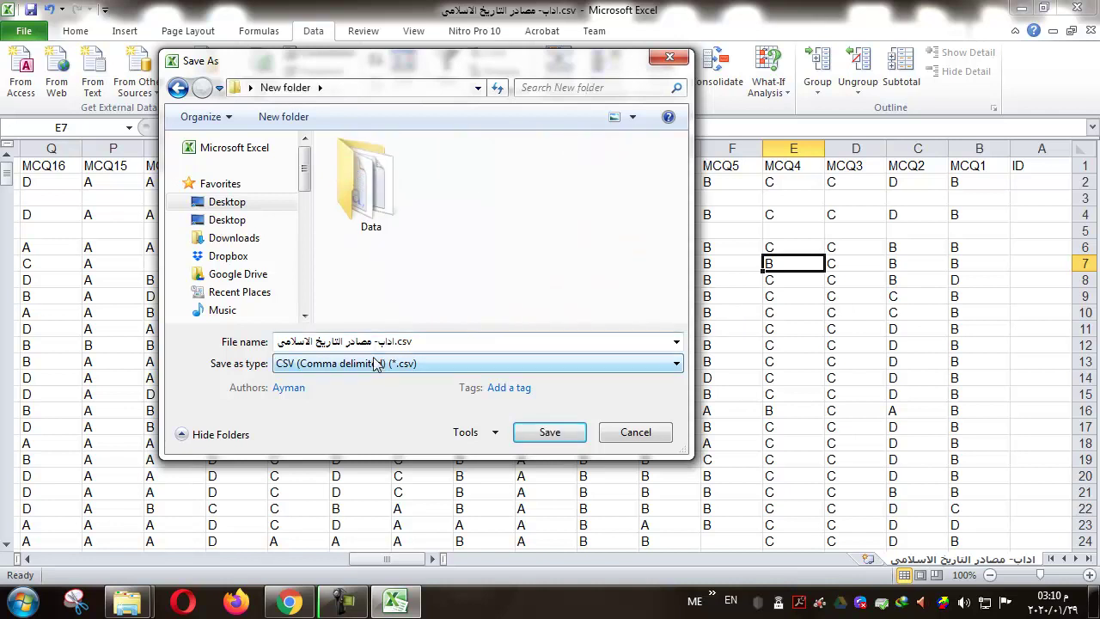
click(297, 369)
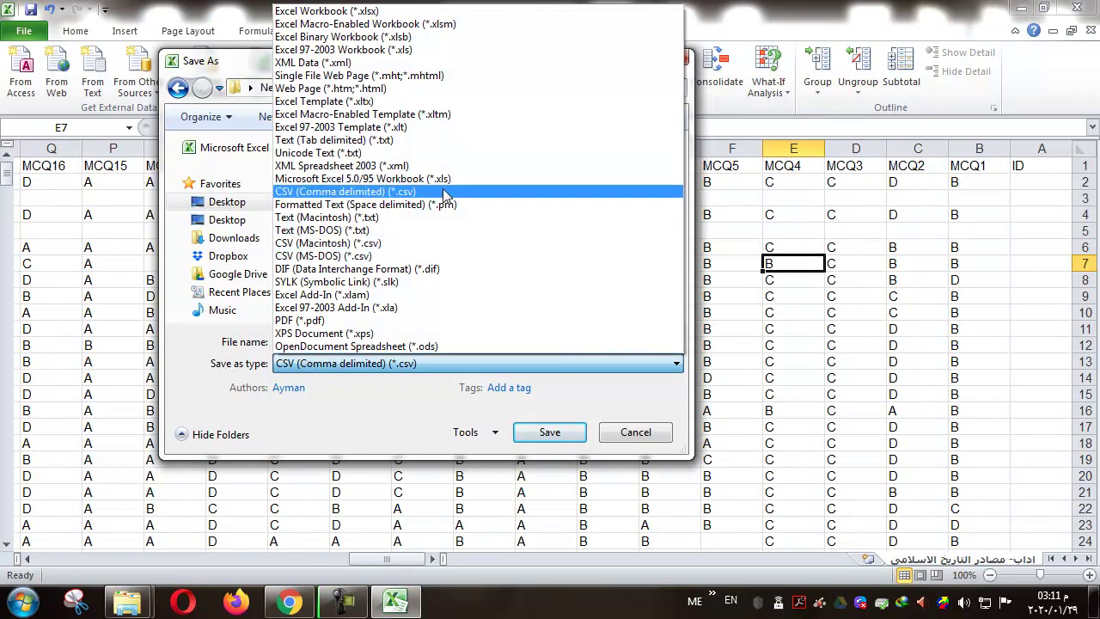
click(396, 16)
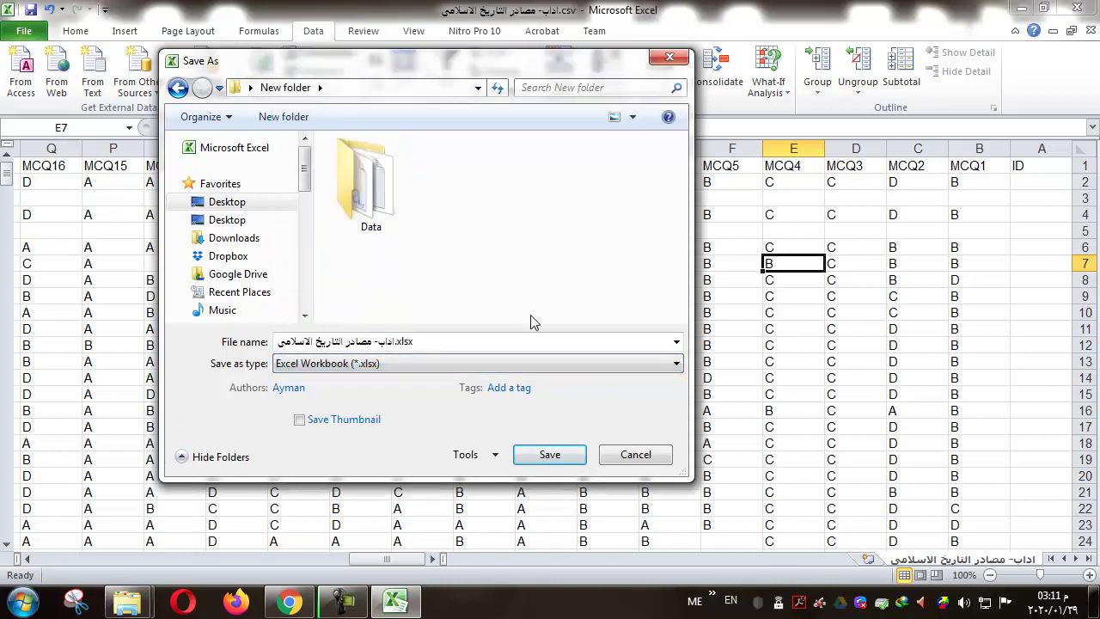
click(554, 455)
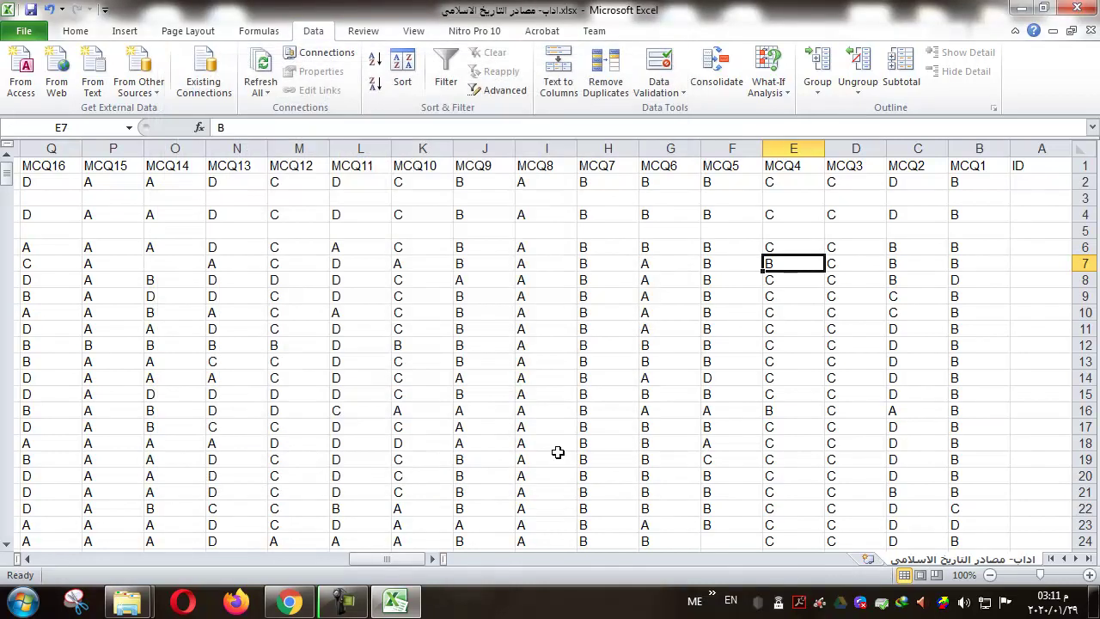
- Close the workbook and switch to Windows Explorer, going up from the Data folder to New folder
click(1094, 7)
mouse_move(127, 601)
click(283, 532)
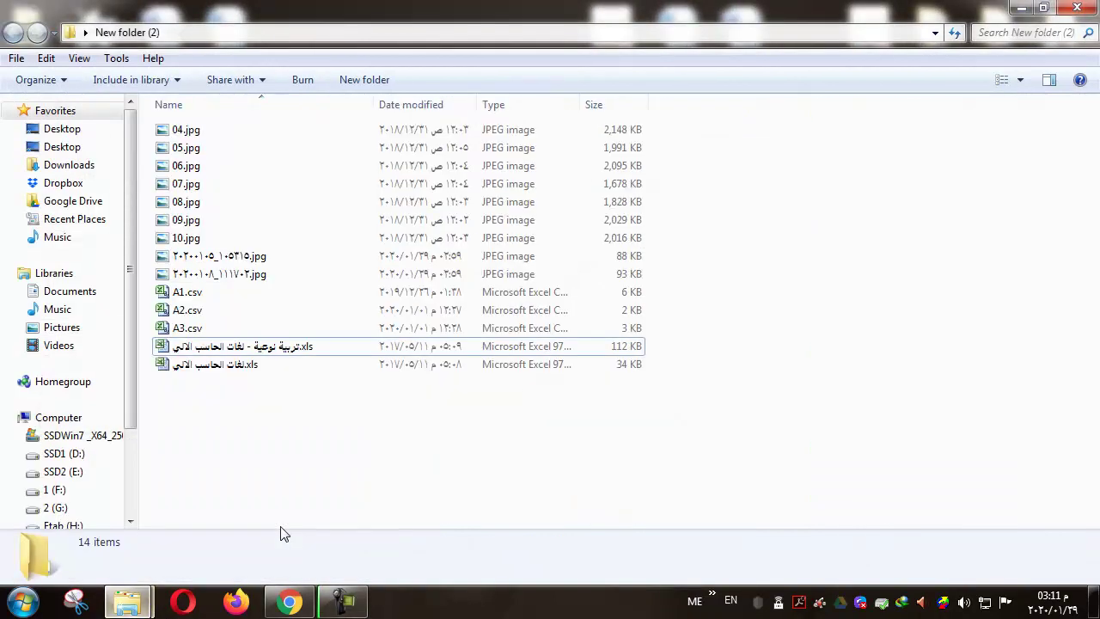
click(104, 518)
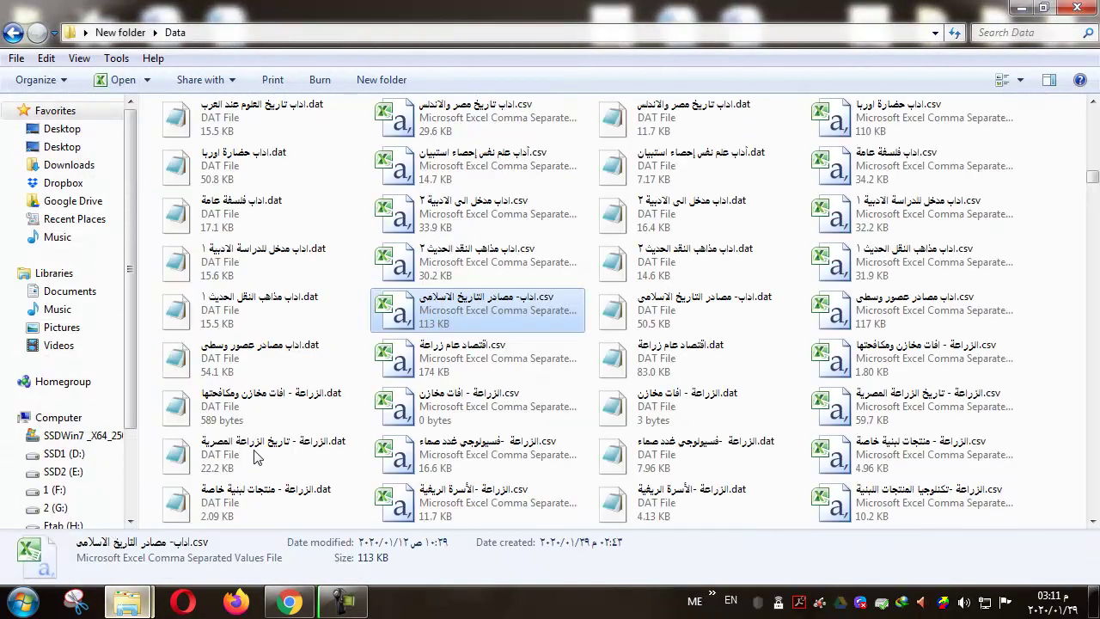
click(120, 32)
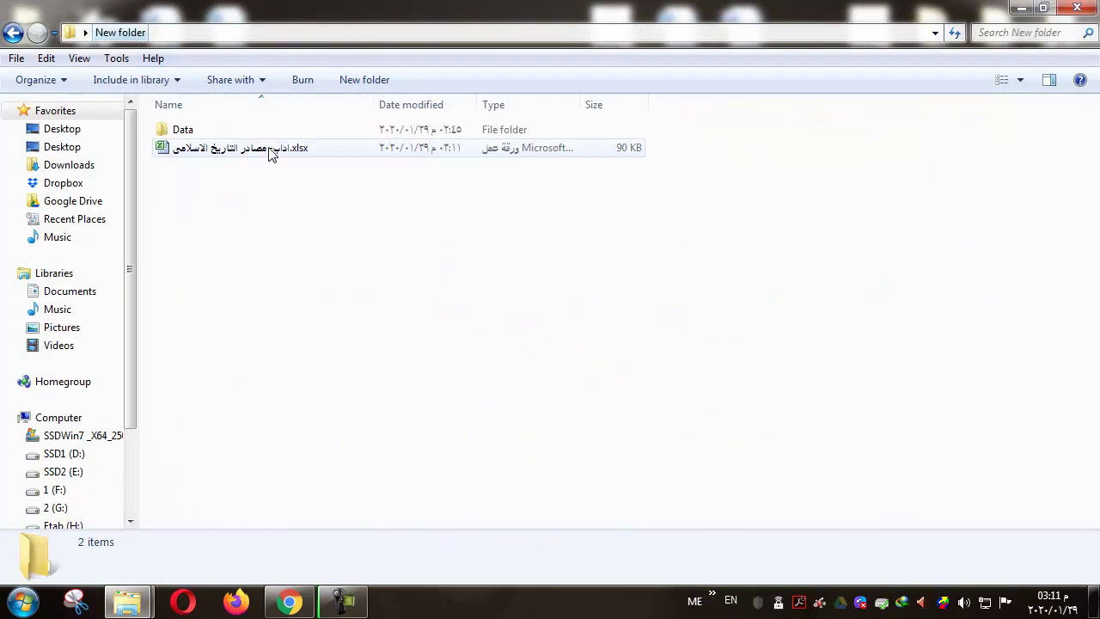
- Show New folder's contents as icons and open the saved اداب- مصادر التاريخ الاسلامى.xlsx workbook in Excel
click(1009, 85)
click(1005, 79)
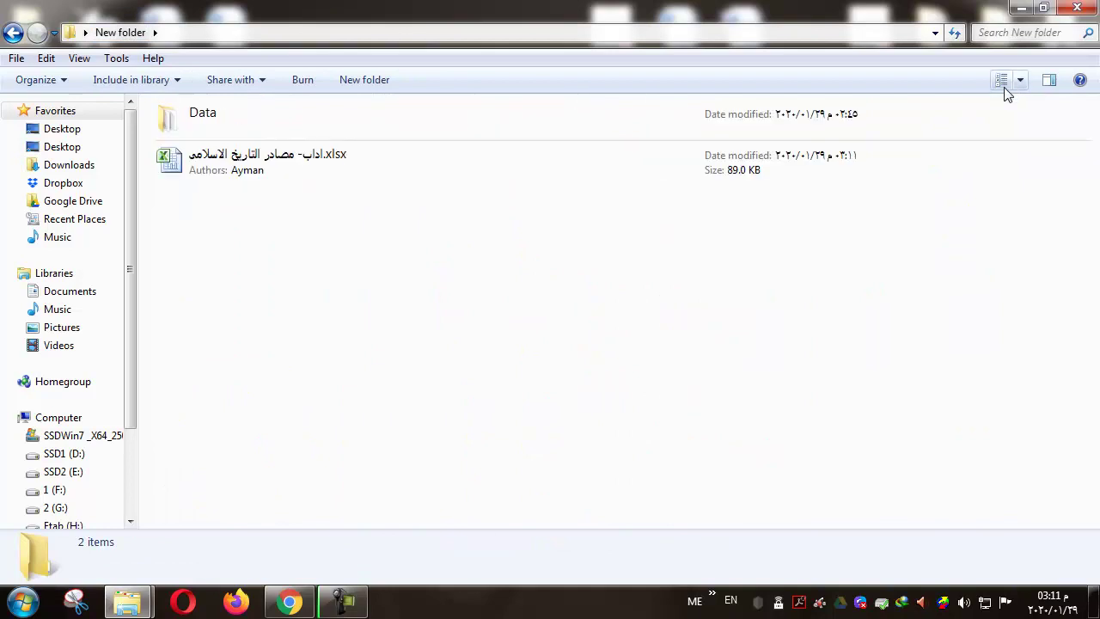
click(1006, 79)
click(323, 205)
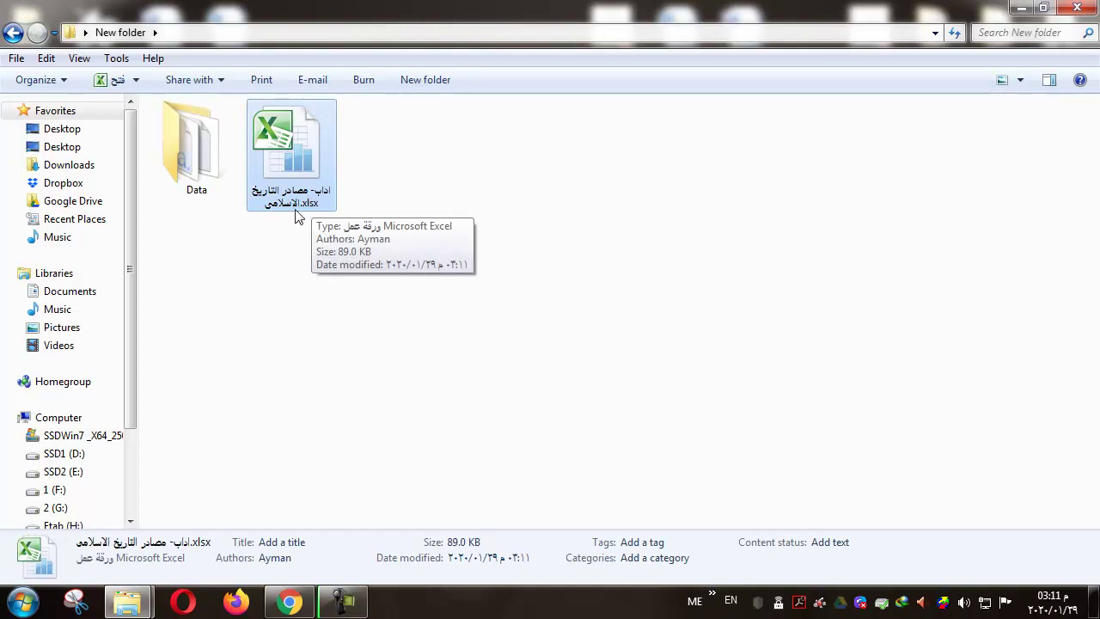
double_click(289, 206)
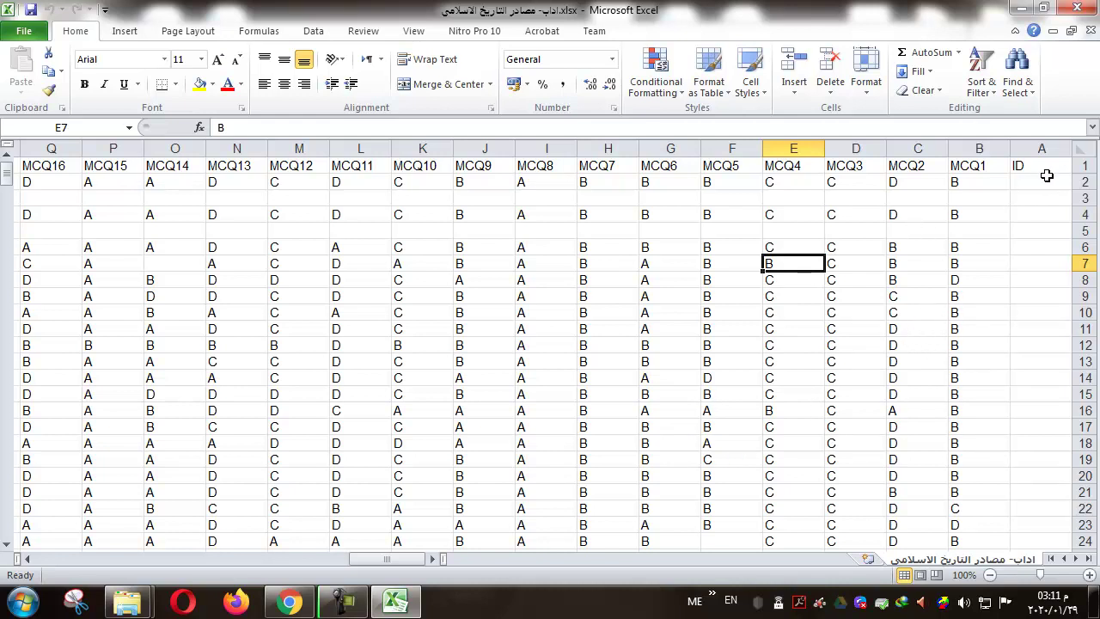
- Examine the header row and the separated answer columns from ID and MCQ1 across to MCQ40
click(1086, 165)
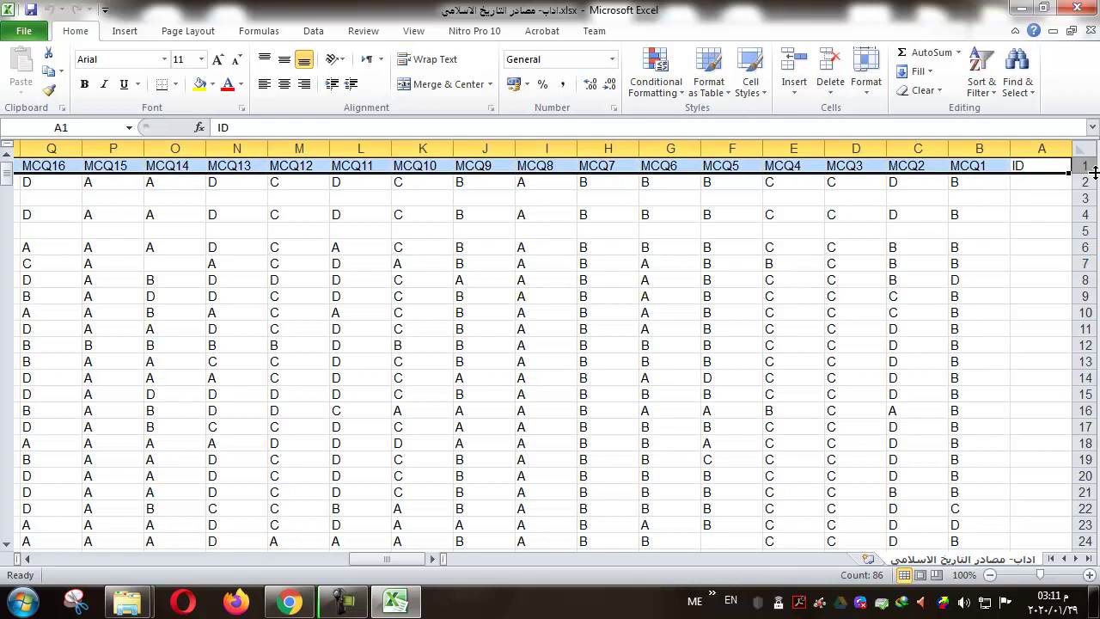
click(1046, 167)
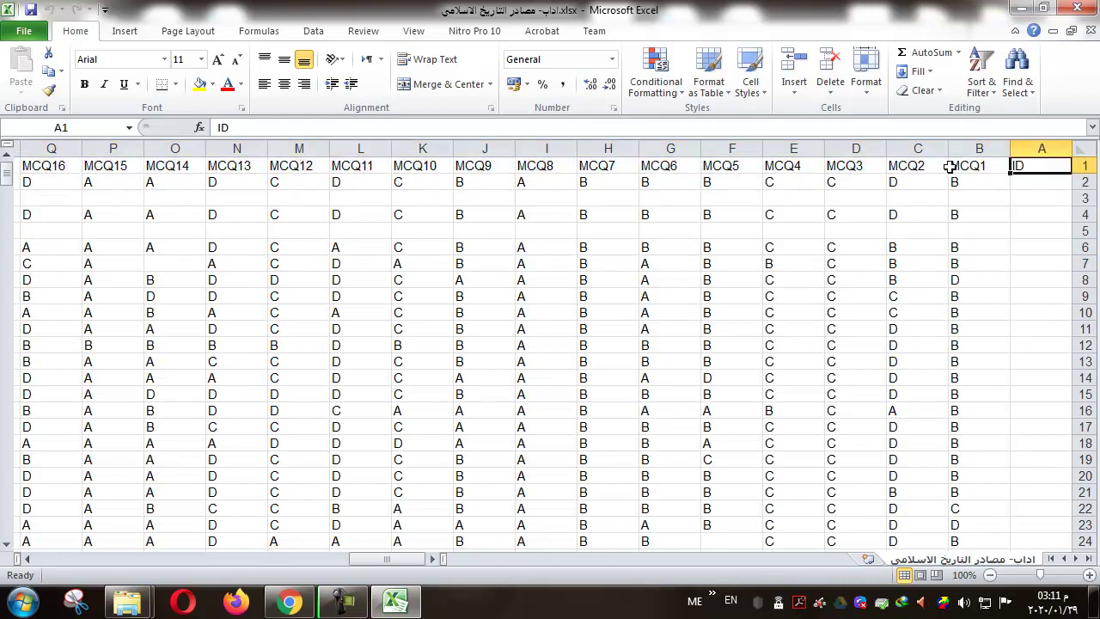
drag(387, 559, 387, 560)
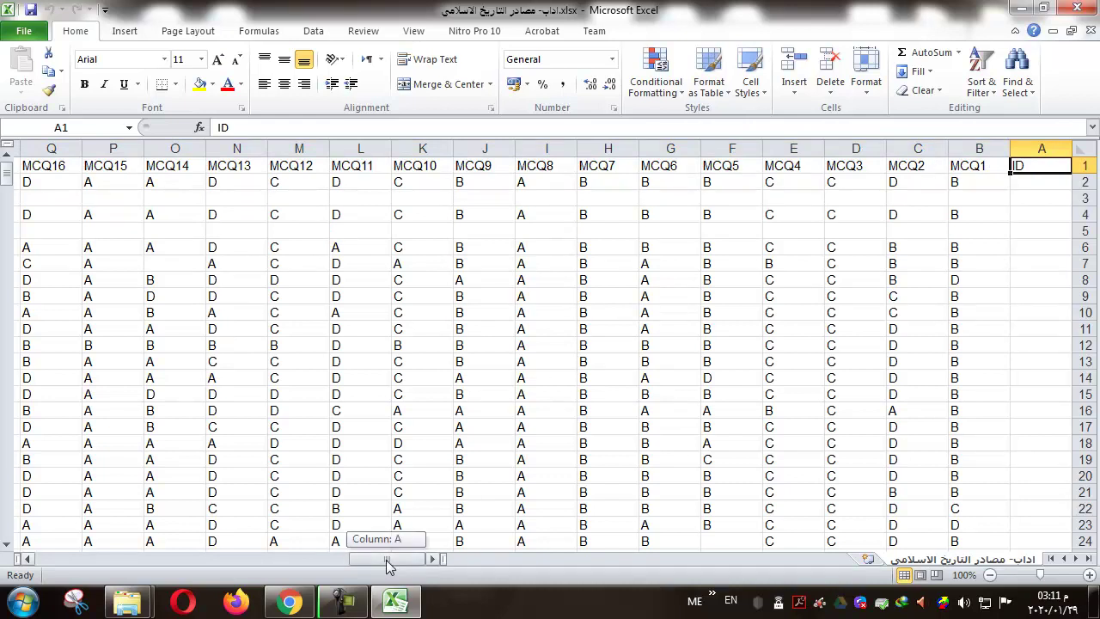
click(978, 150)
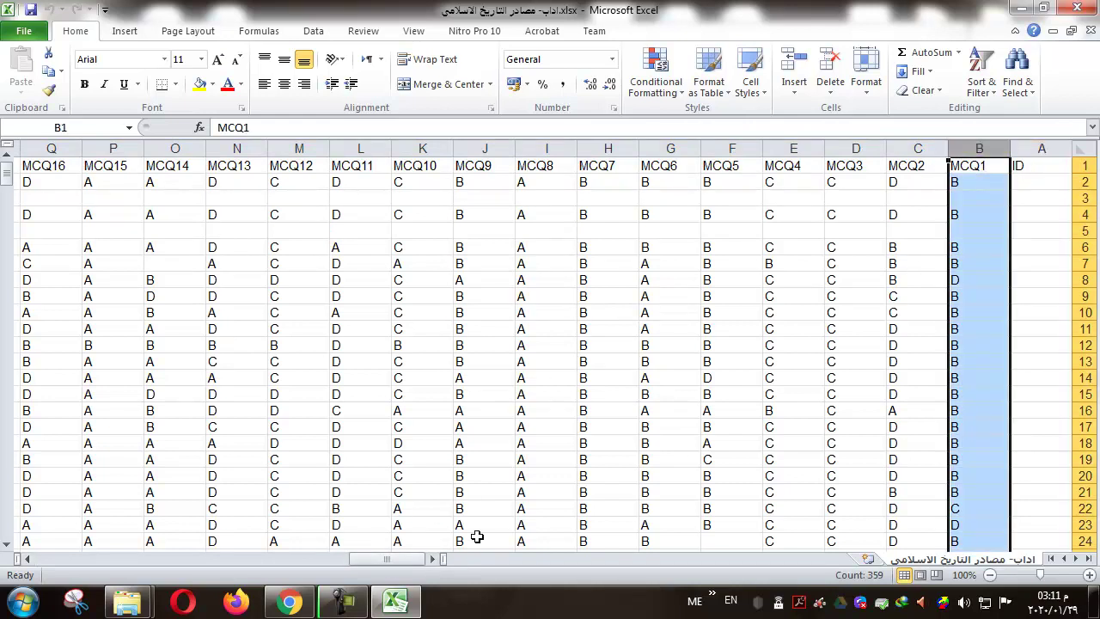
click(980, 168)
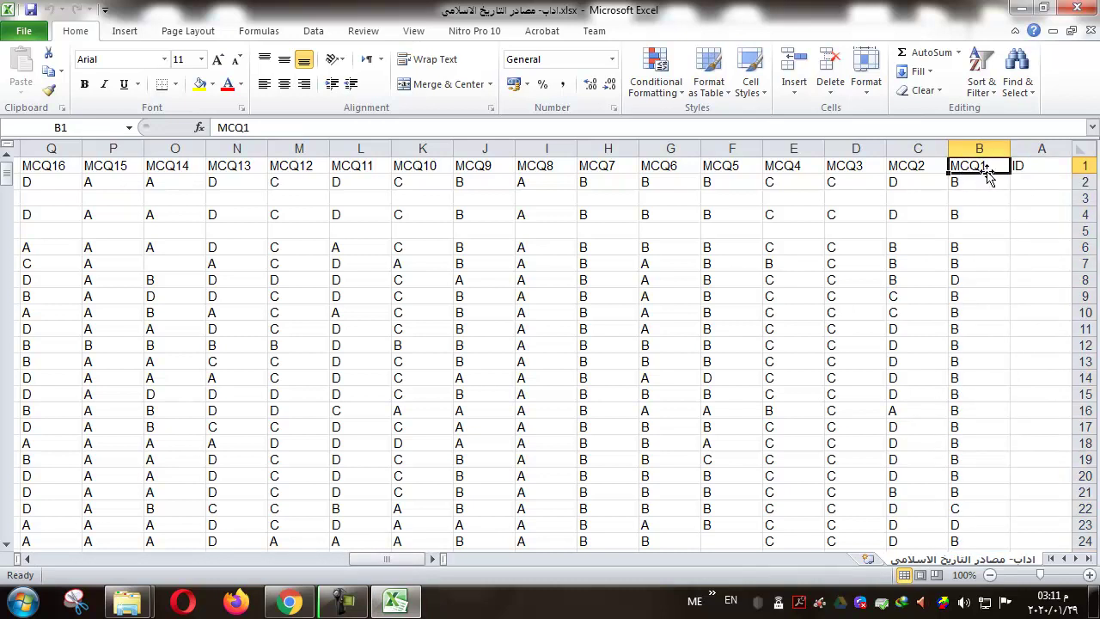
click(913, 167)
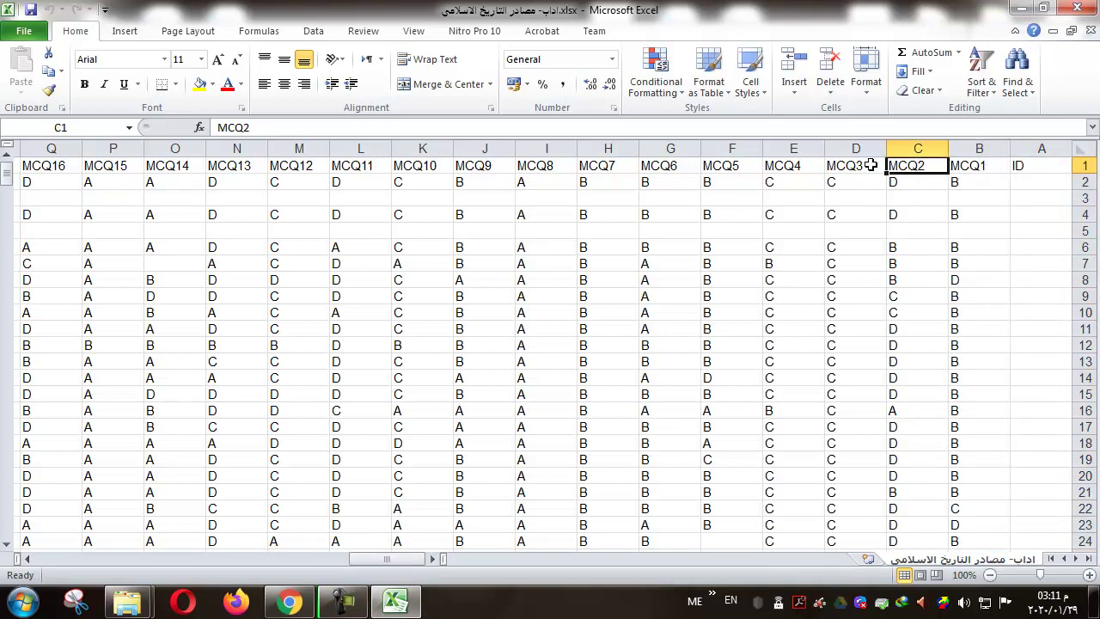
drag(393, 559, 264, 559)
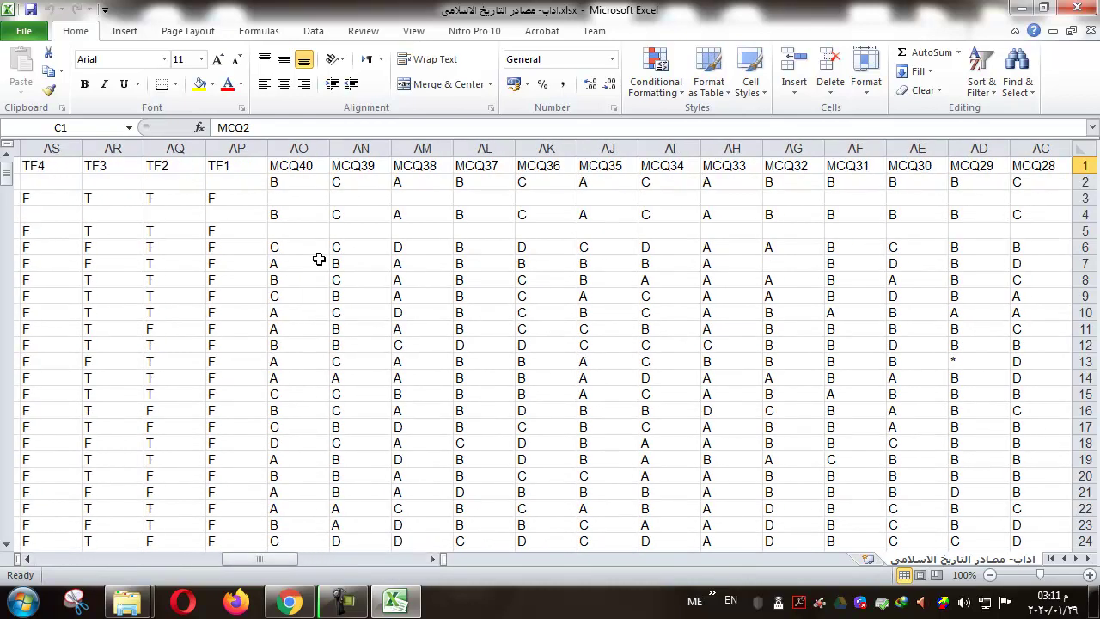
click(296, 164)
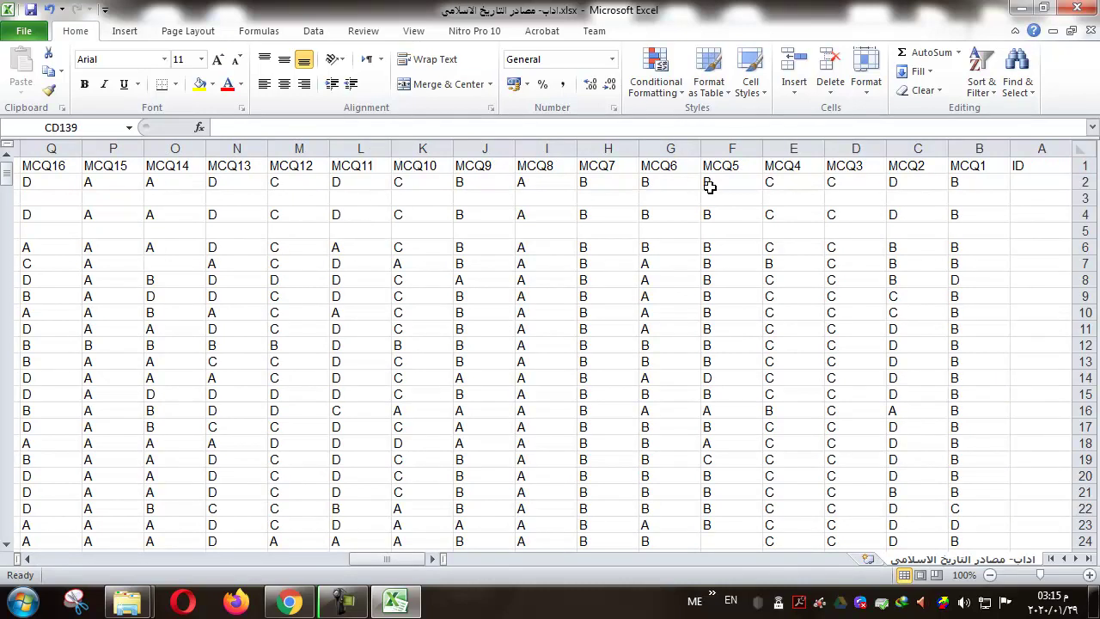
- Review the ID header and the multiple-choice question headers in row 1 from MCQ1 through MCQ40
click(1023, 167)
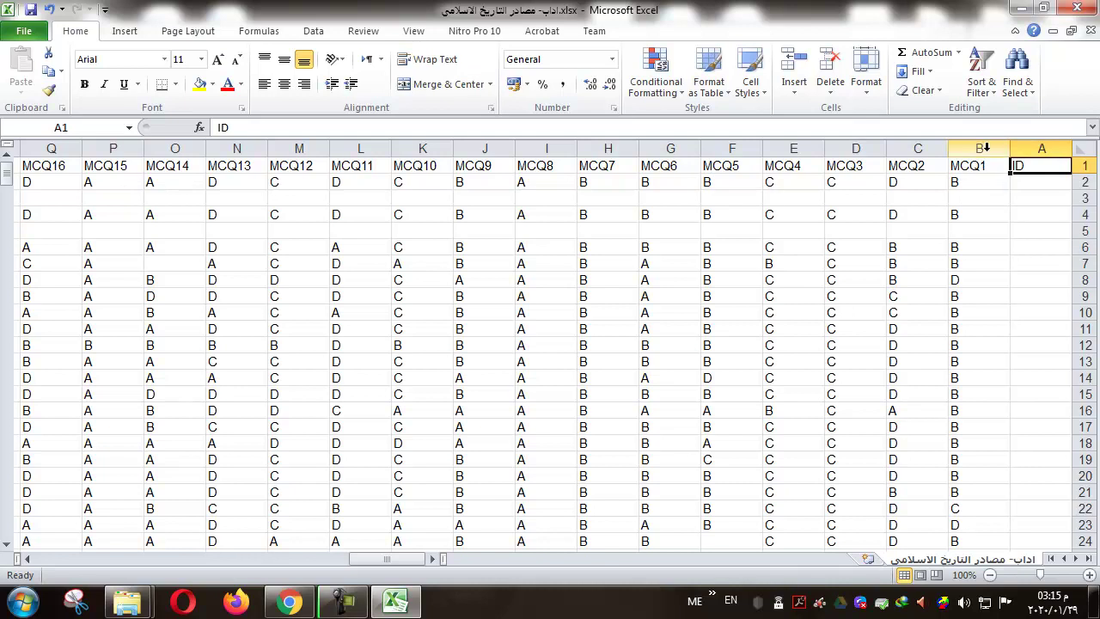
click(982, 166)
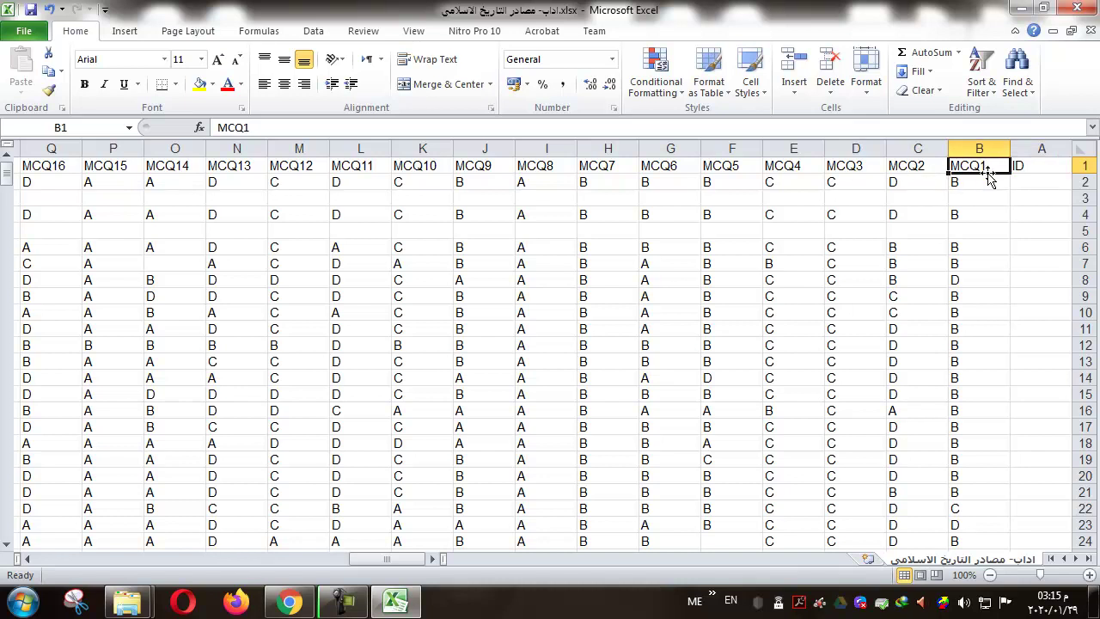
click(930, 166)
click(835, 165)
drag(384, 564, 247, 564)
click(359, 165)
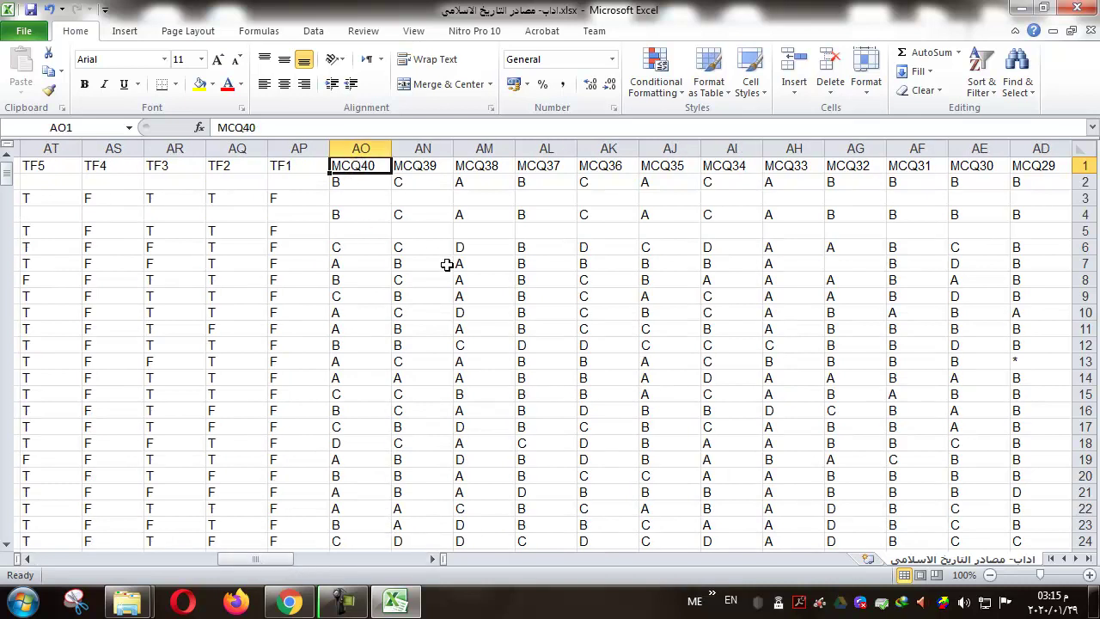
drag(352, 165, 862, 149)
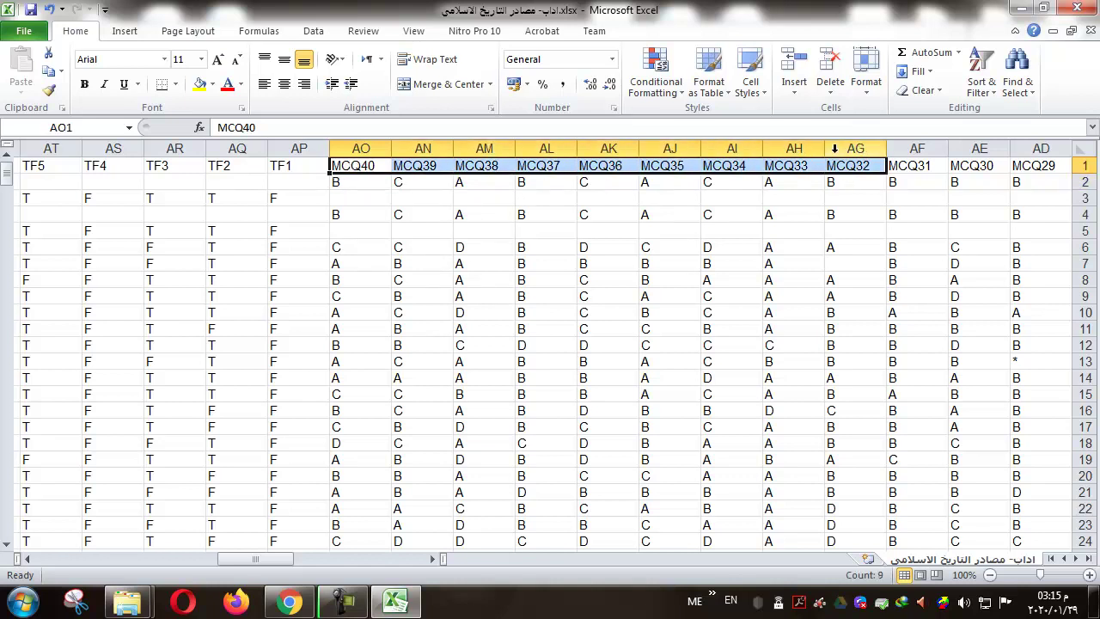
click(357, 169)
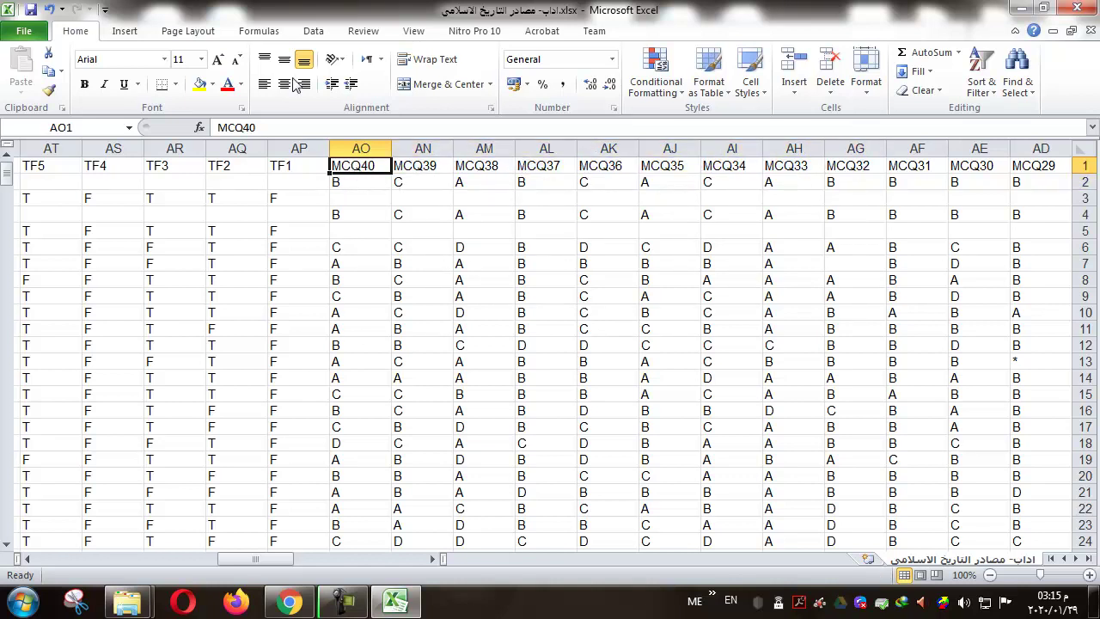
- Review the true/false question headers in row 1 from TF1 through TF30
click(297, 168)
click(238, 171)
drag(310, 166, 116, 166)
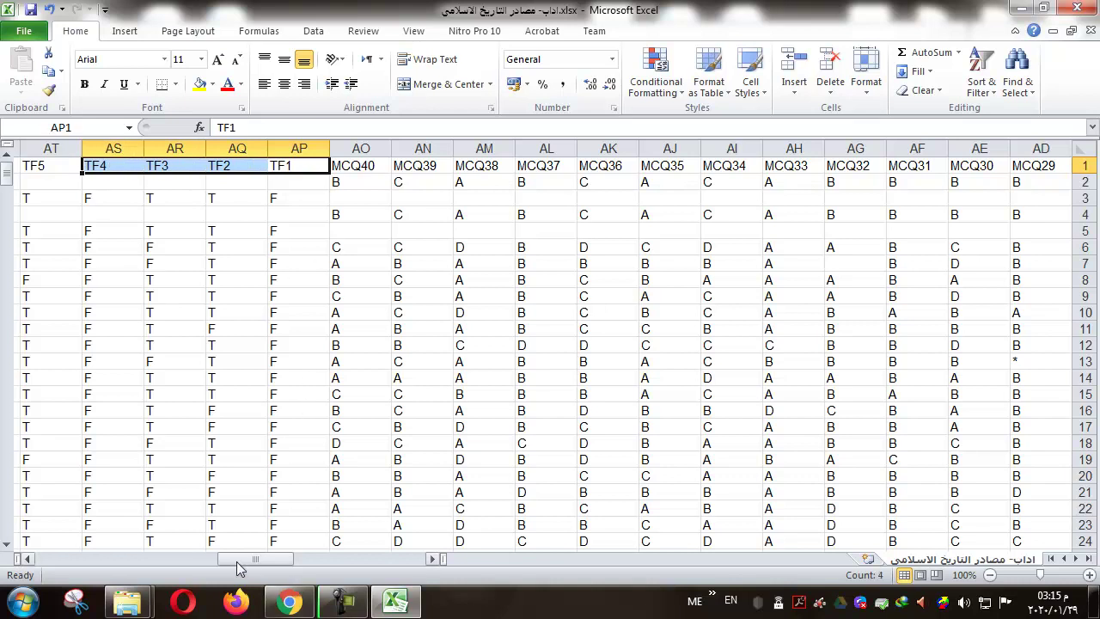
drag(248, 559, 215, 560)
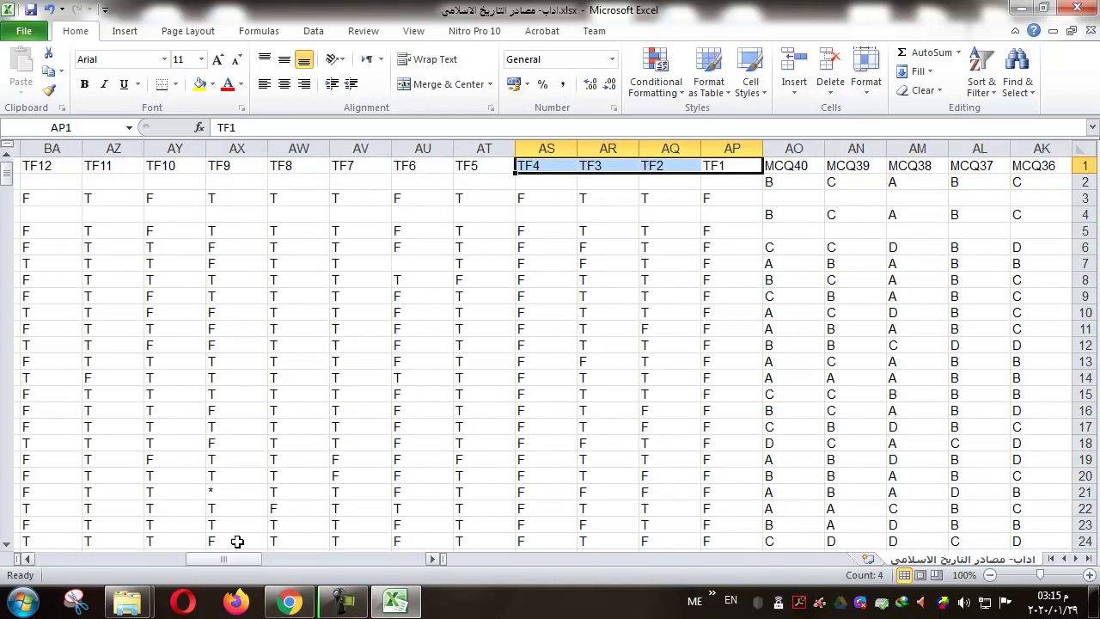
drag(225, 559, 113, 560)
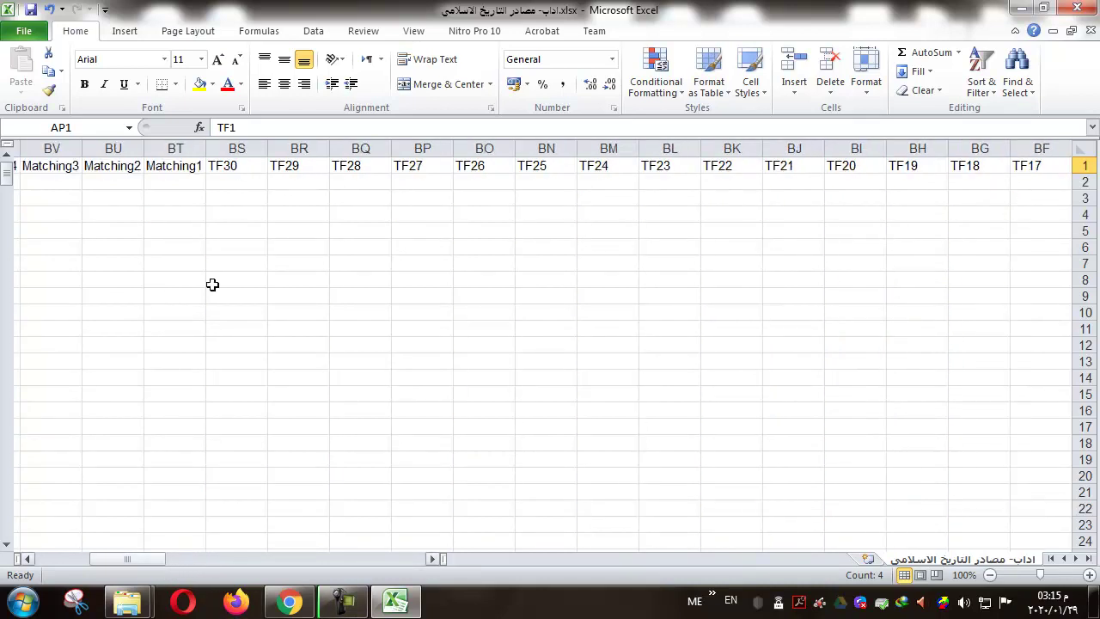
click(236, 165)
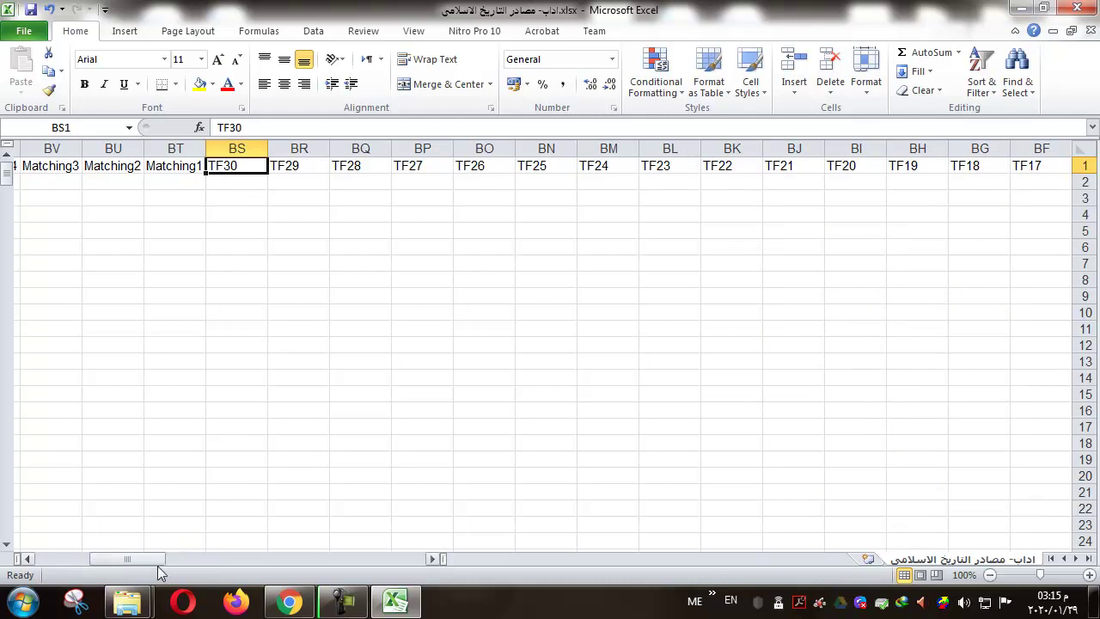
- Review the matching question headers in row 1 starting at Matching1, and select the entire header row
drag(137, 560, 110, 556)
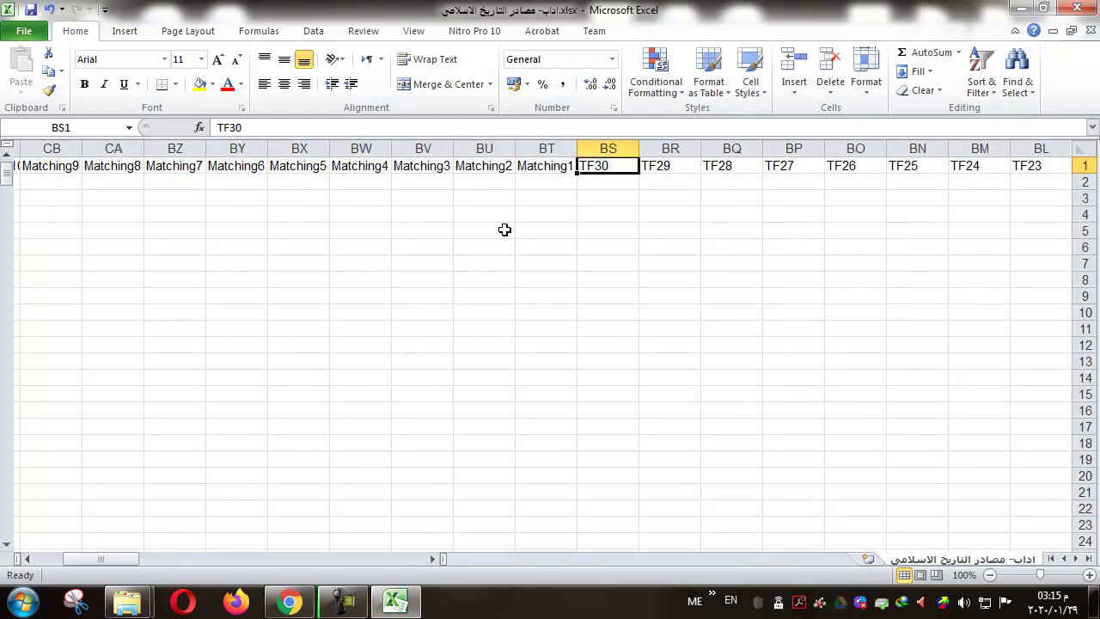
click(557, 165)
drag(114, 559, 440, 559)
click(364, 169)
click(1074, 165)
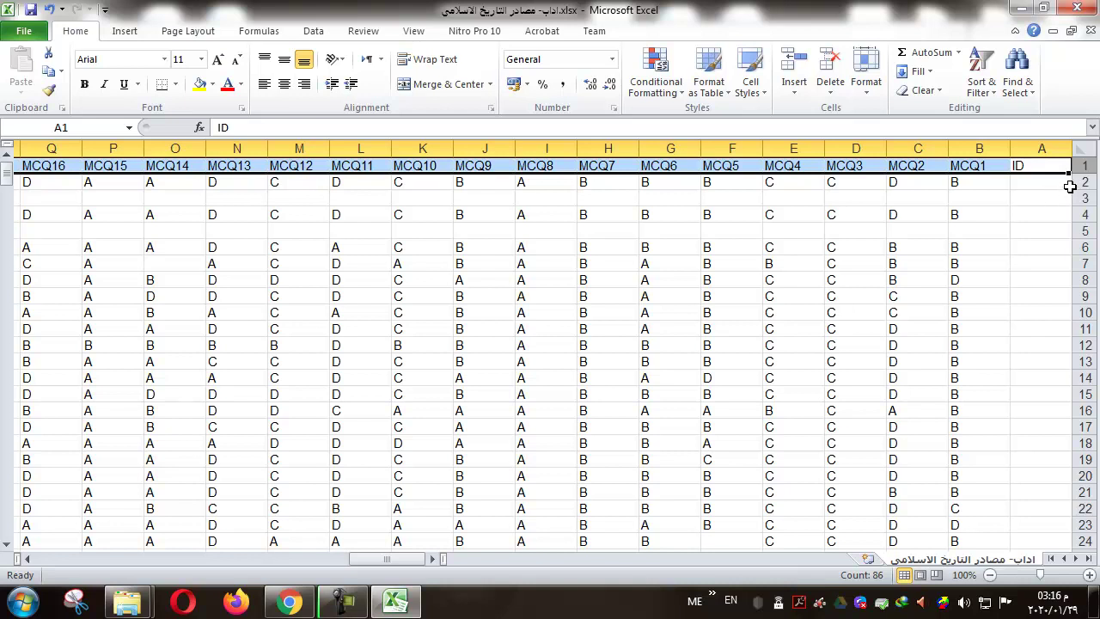
- Examine the multiple-choice answers in row 2 and compare them with row 6 and the MCQ1 answers in B22 and B23
click(1080, 182)
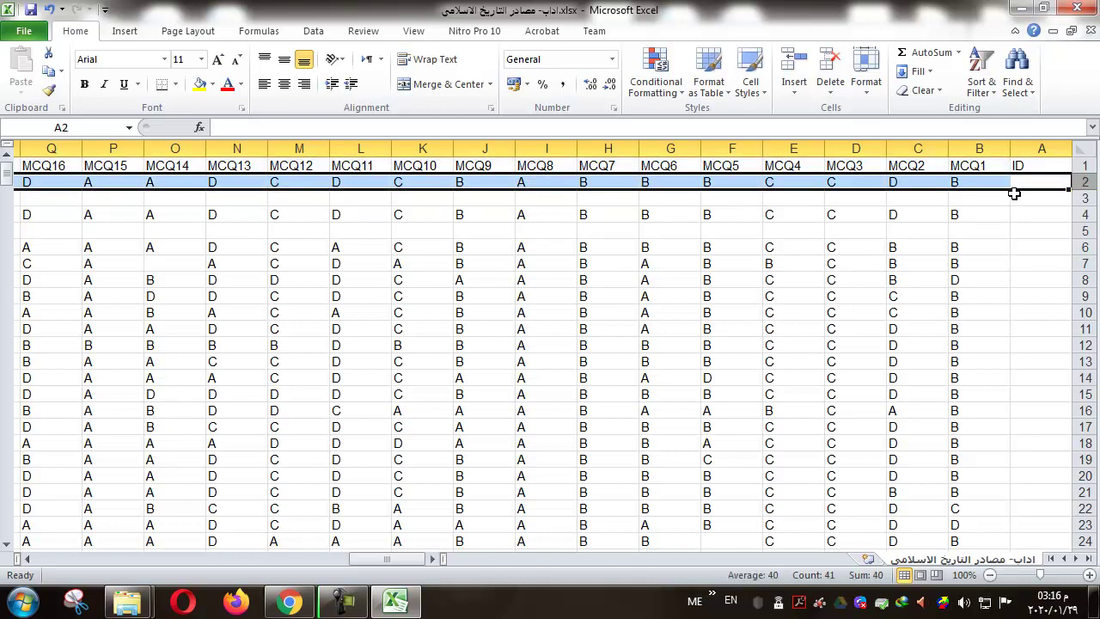
click(984, 182)
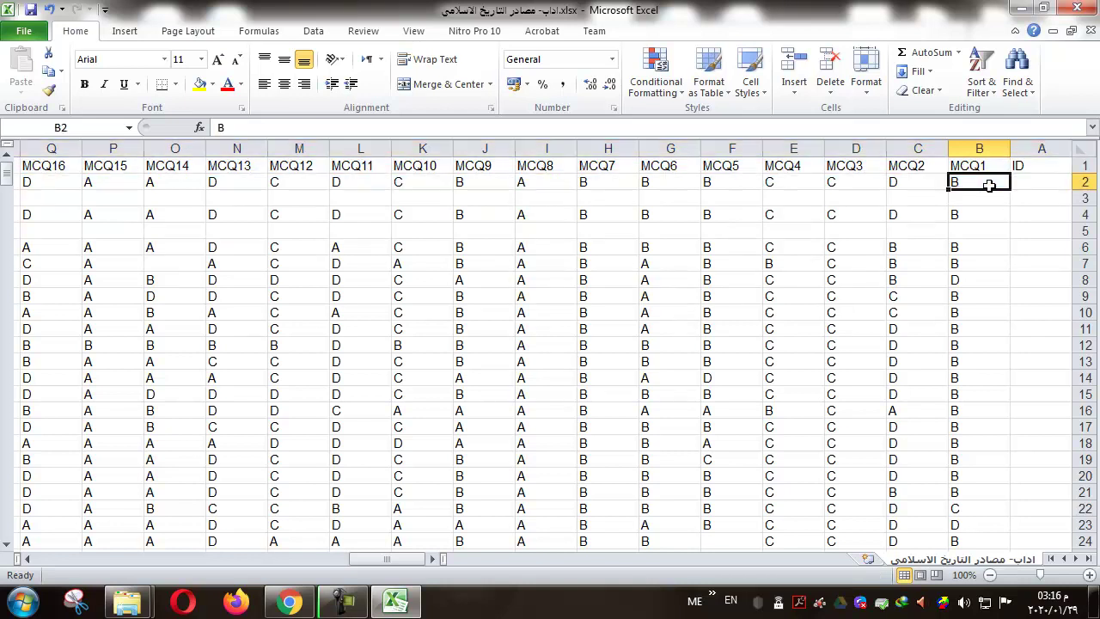
click(1084, 182)
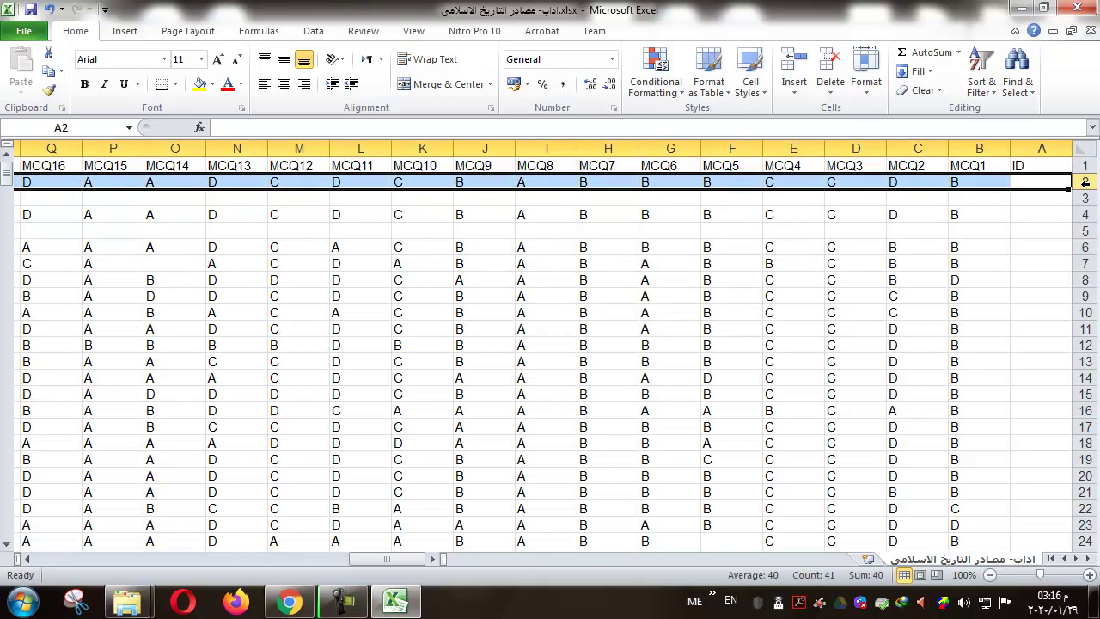
click(973, 180)
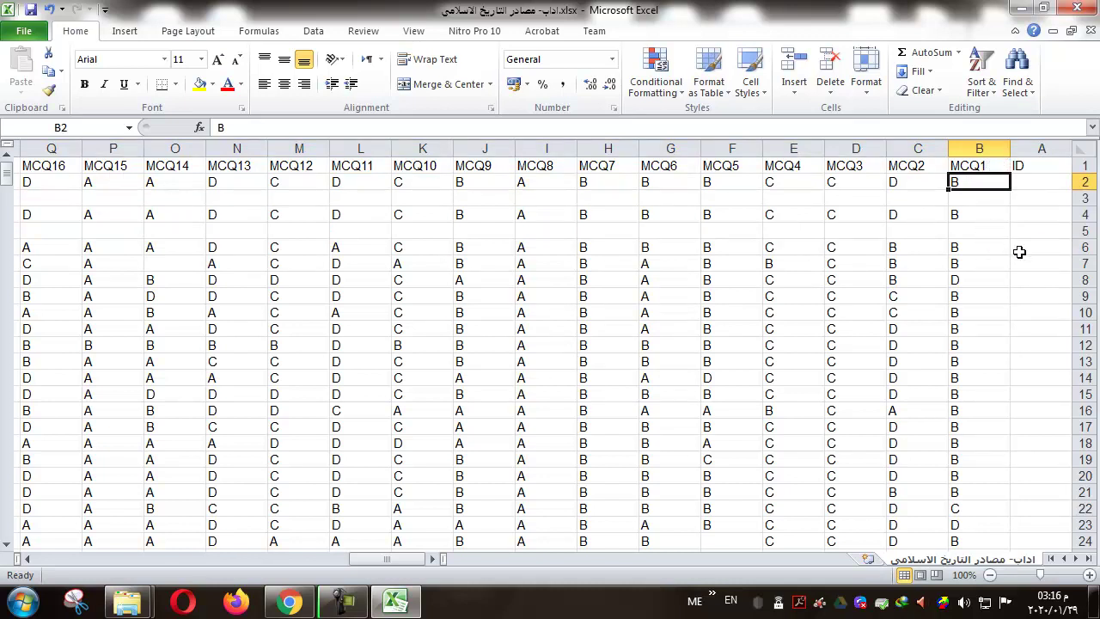
click(1081, 248)
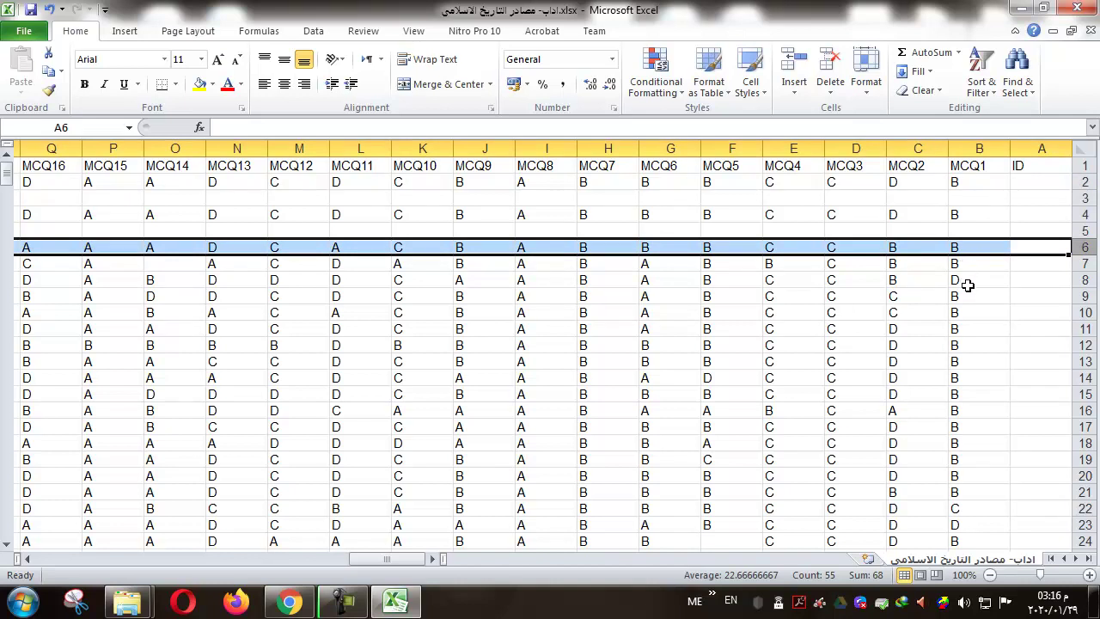
click(967, 509)
click(966, 526)
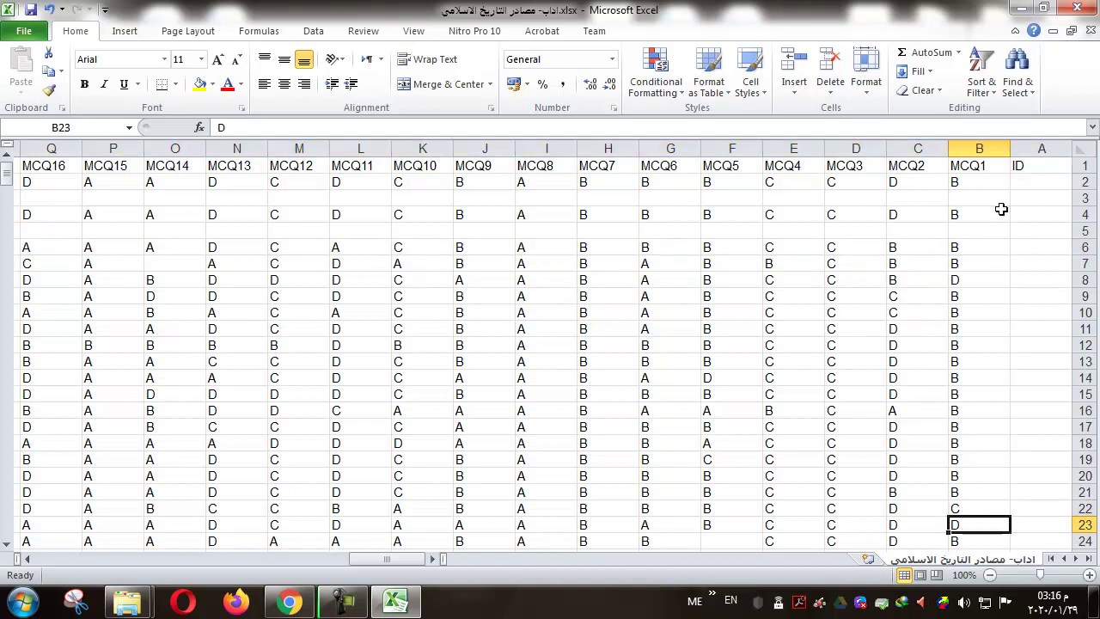
click(969, 180)
click(1083, 183)
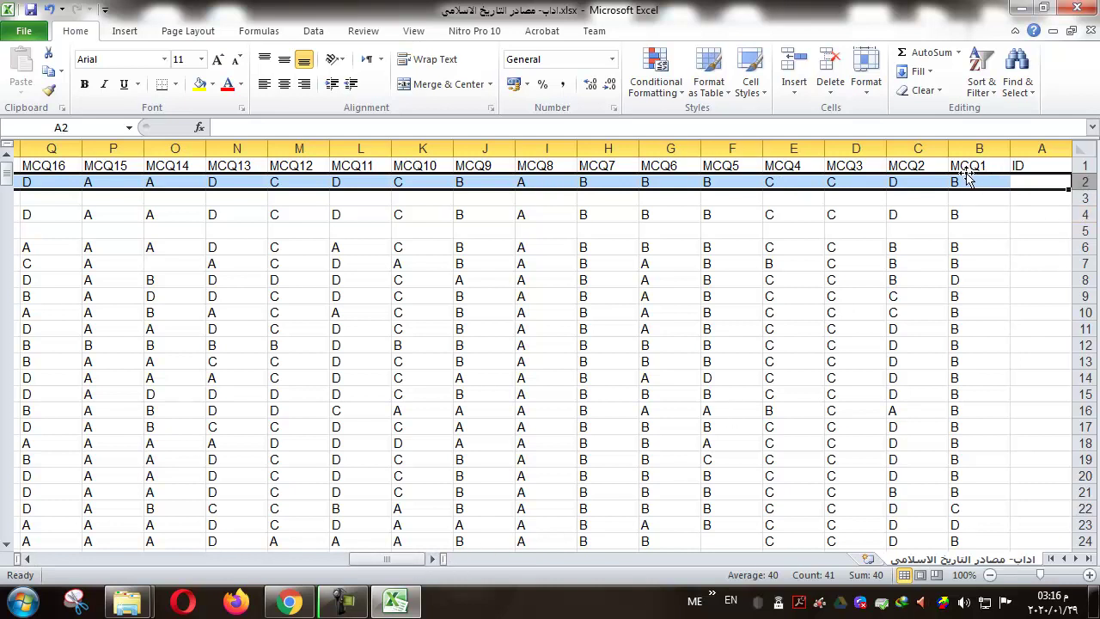
- Examine rows 2 and 3 from the TF1 column onward to check the true/false answers in row 3
drag(419, 564, 257, 569)
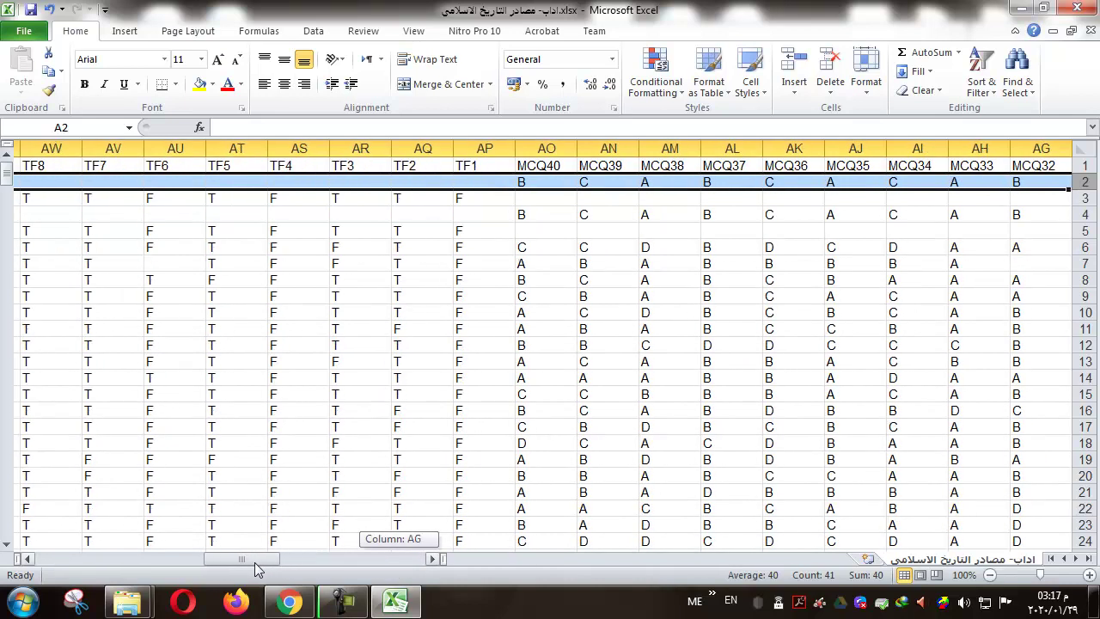
click(467, 182)
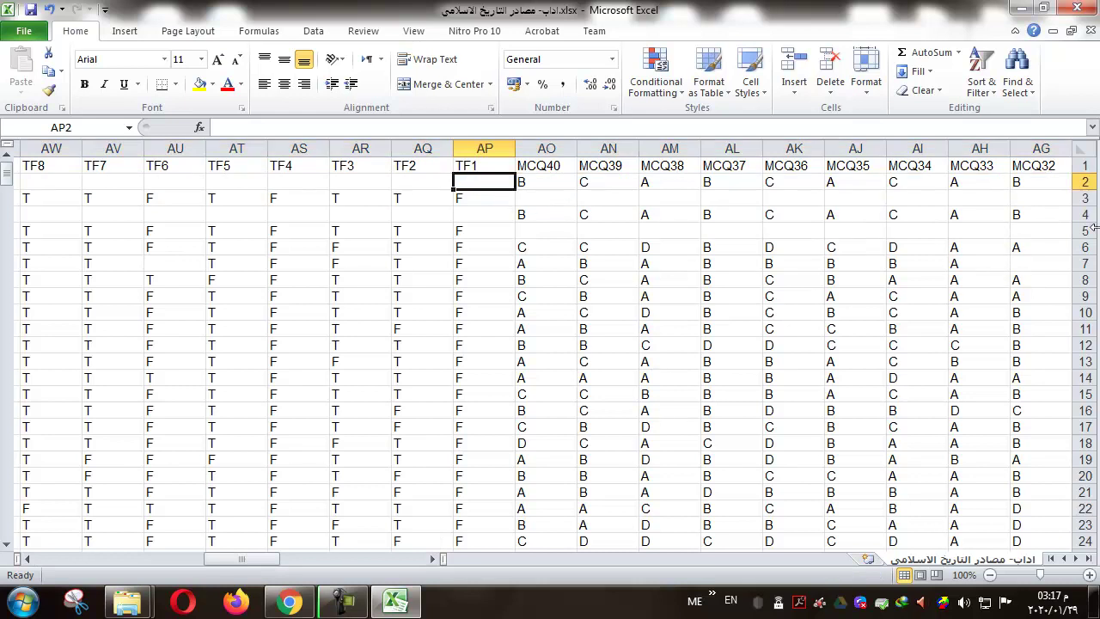
click(1084, 199)
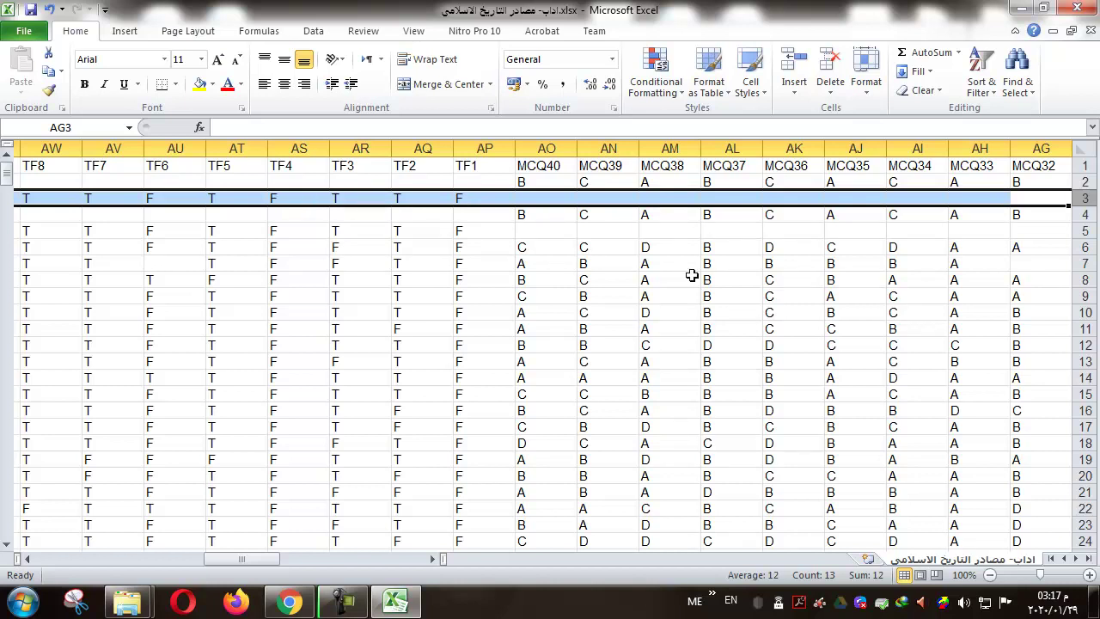
- Examine the multiple-choice answers in row 4 from the ID column onward
drag(250, 559, 445, 562)
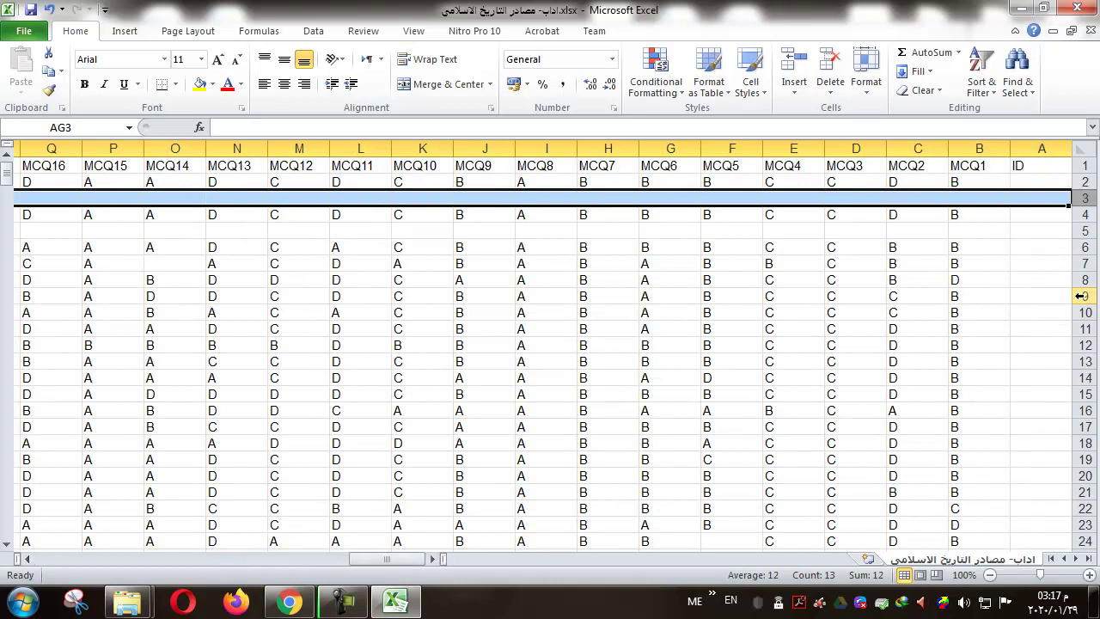
click(1084, 214)
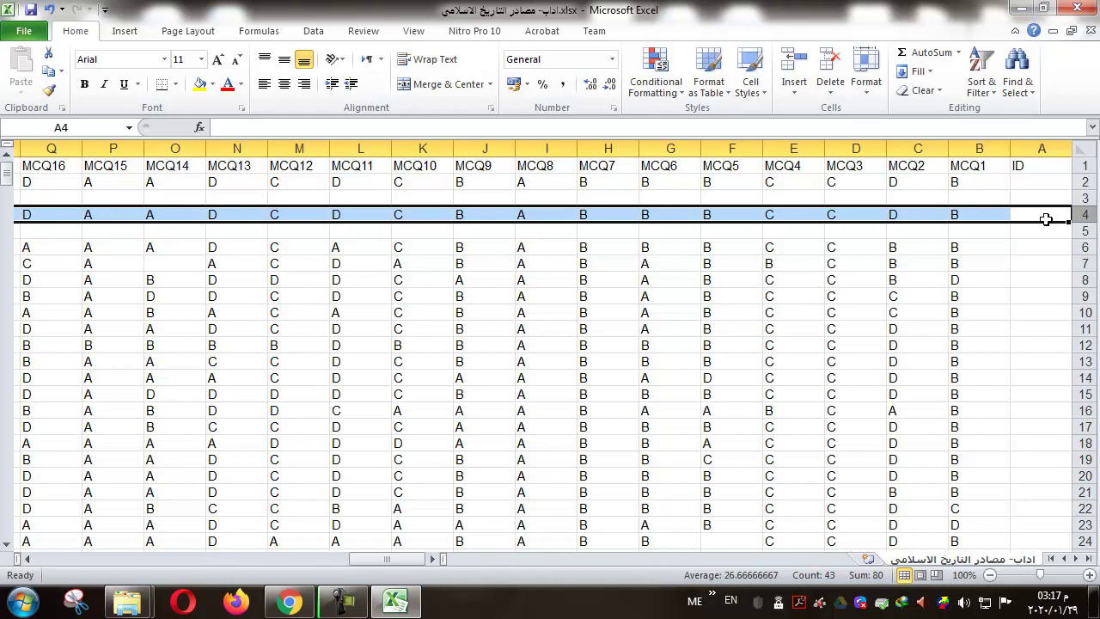
click(1084, 215)
- Inspect the Score, MCQ Score and TF Score columns, and widen the MCQ Score column to fit its header
drag(378, 567, 53, 574)
drag(167, 150, 49, 149)
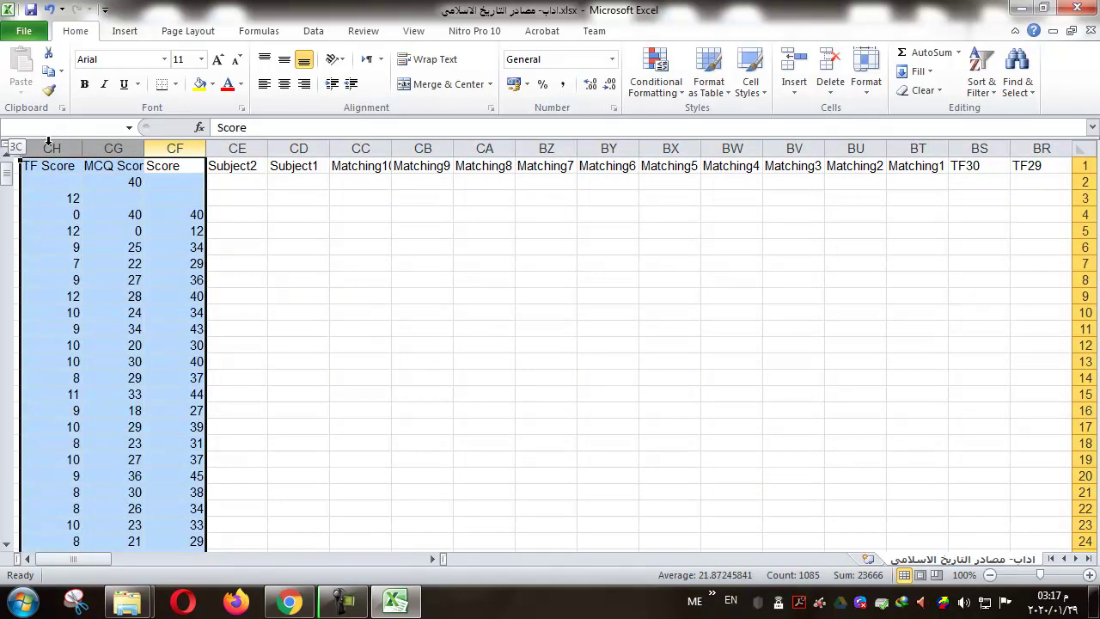
click(164, 169)
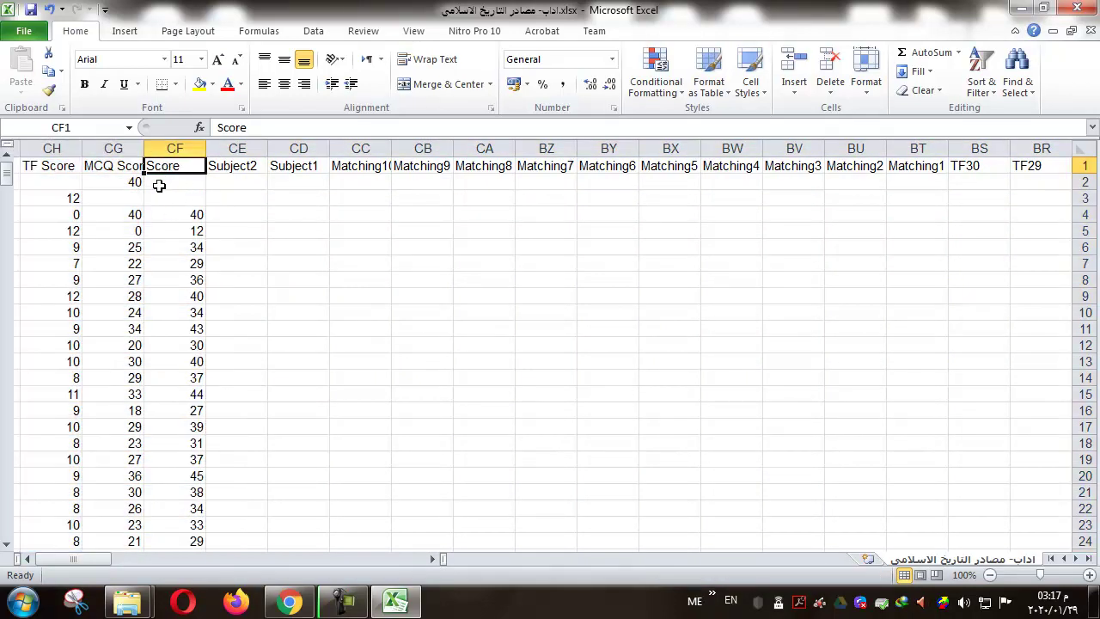
click(107, 169)
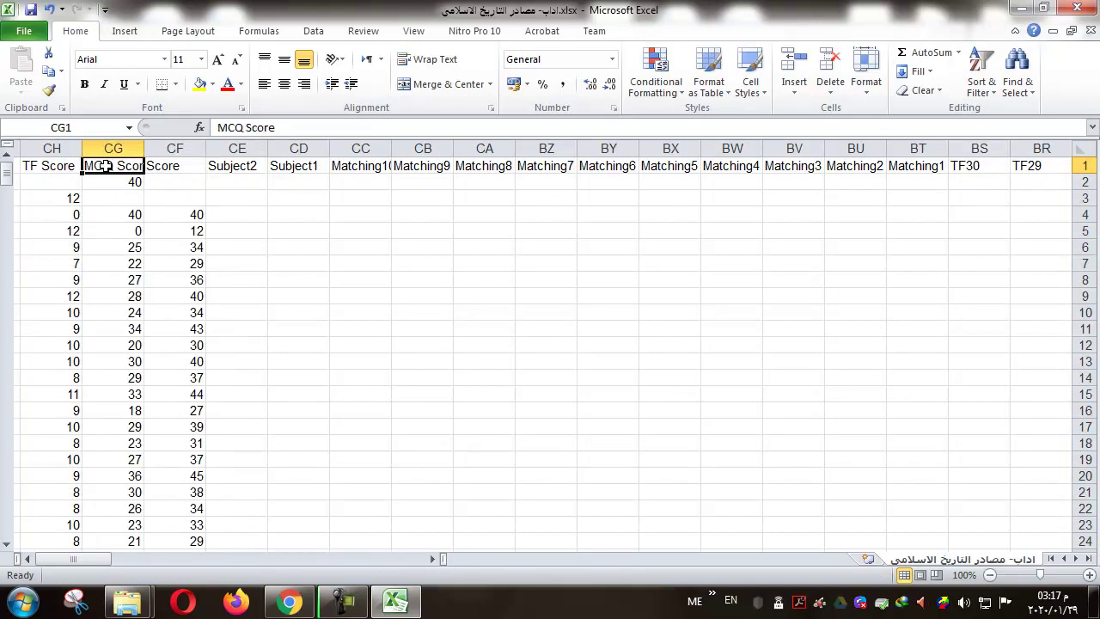
drag(84, 149, 74, 149)
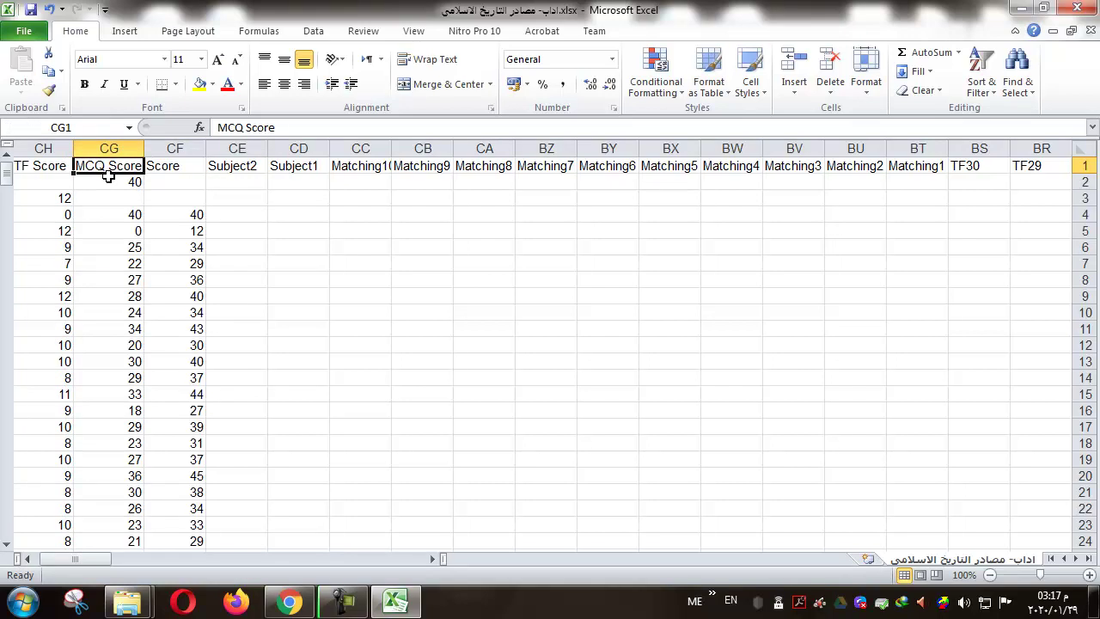
- Check the MCQ Score in row 2 and the TF Score in row 3
click(28, 558)
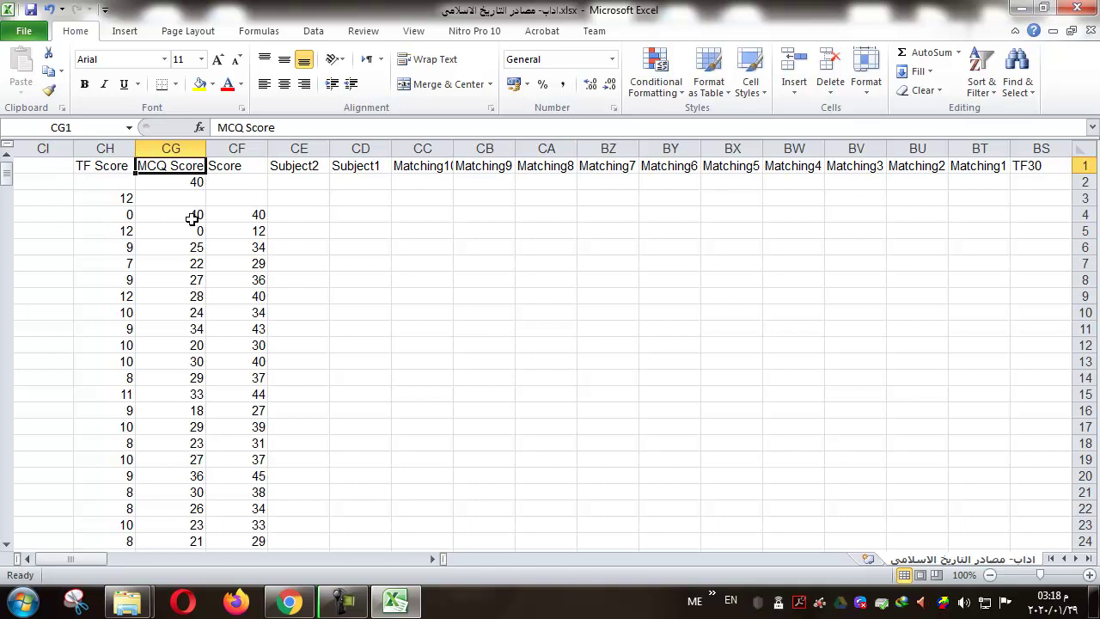
click(193, 181)
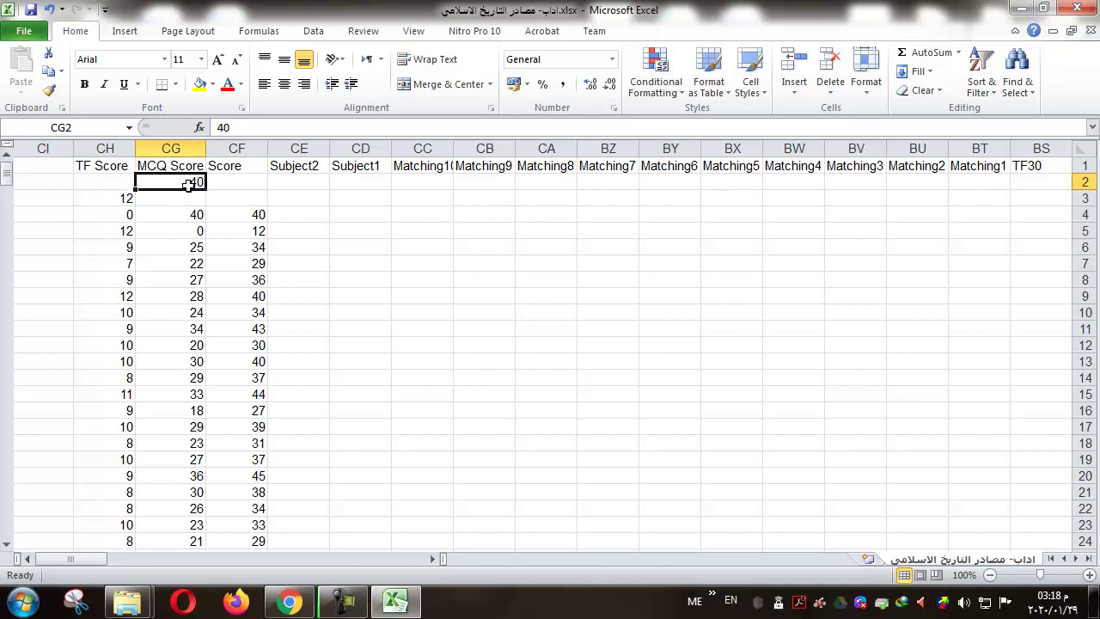
click(118, 201)
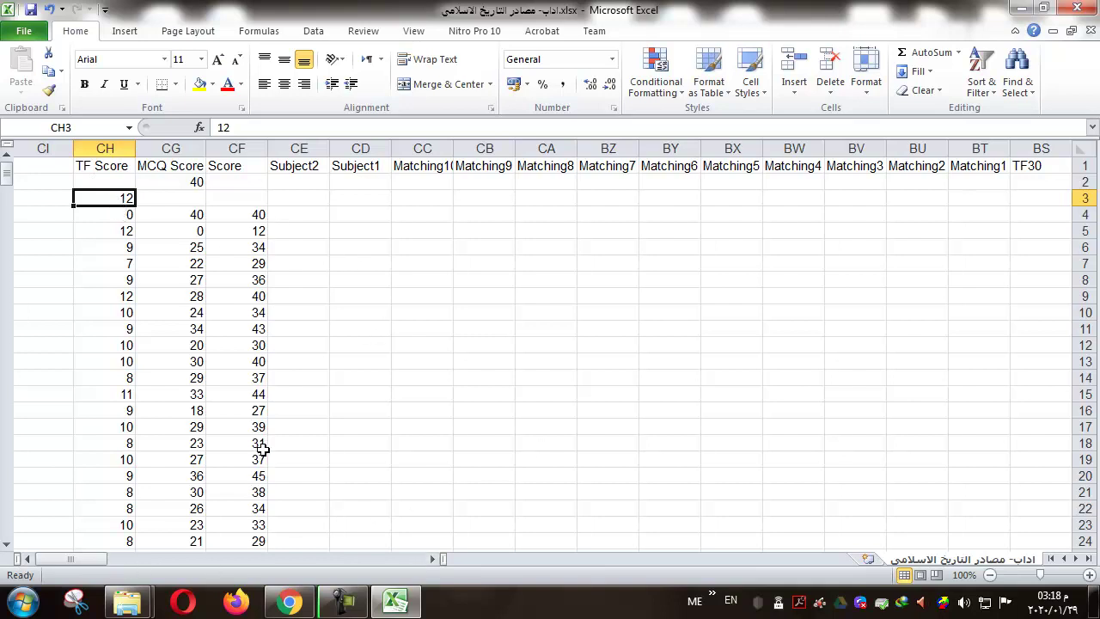
- Compare the Score, MCQ Score and TF Score values in rows 4 and 5
drag(256, 215, 197, 217)
click(196, 218)
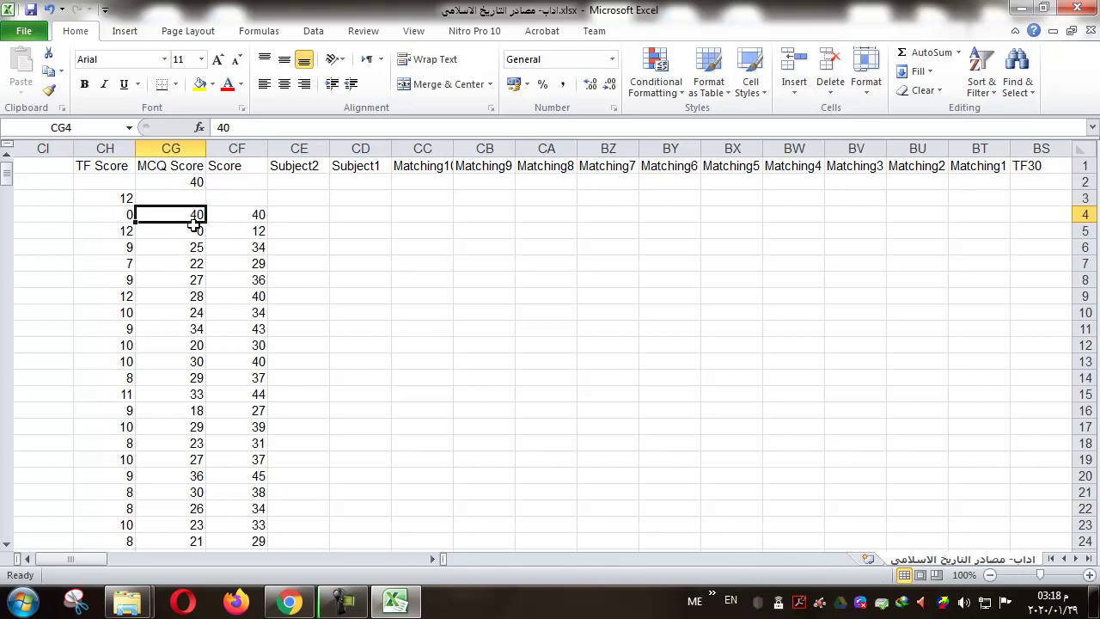
click(118, 218)
click(179, 215)
click(127, 232)
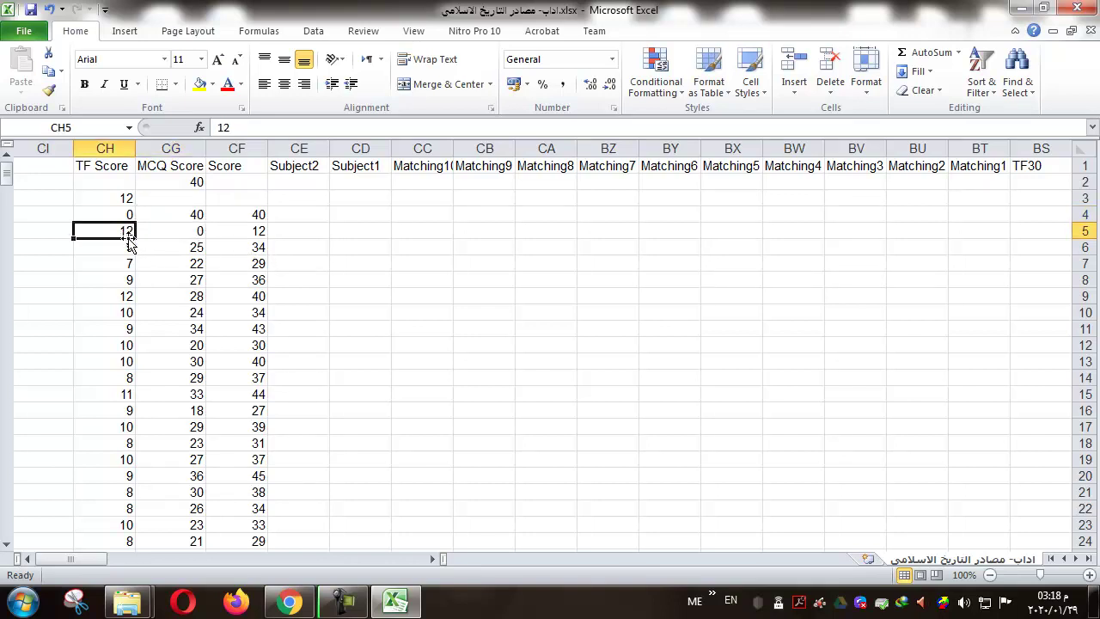
click(189, 236)
click(105, 235)
mouse_move(105, 235)
mouse_down()
mouse_move(280, 215)
mouse_move(111, 230)
mouse_up()
click(248, 228)
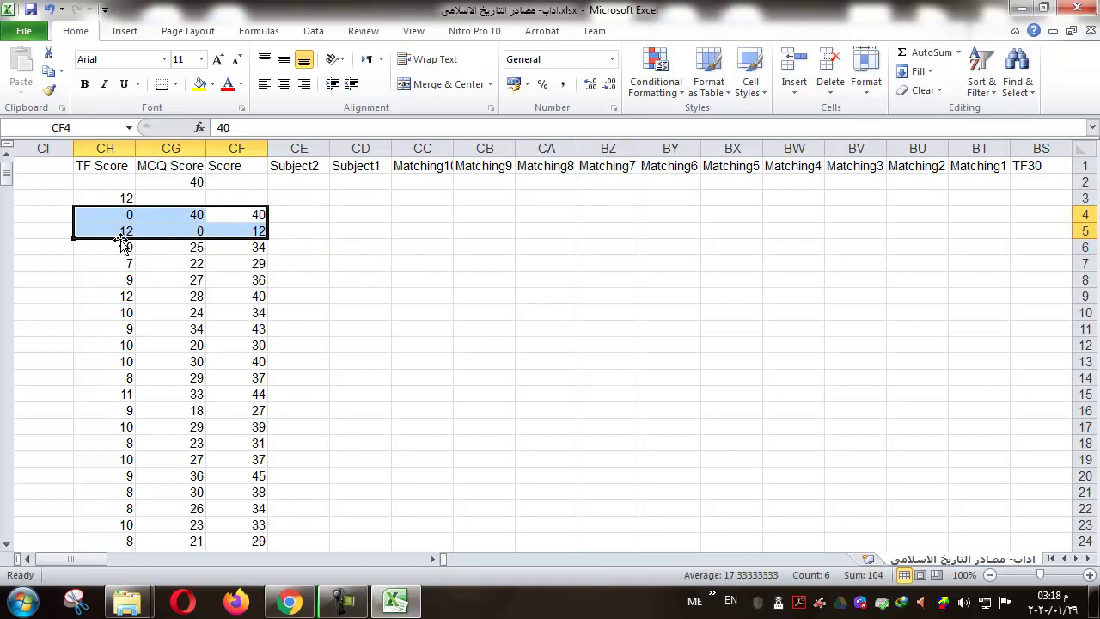
- Switch to the New folder (2) window, open 04.jpg in Windows Photo Viewer and enlarge the scanned answer sheet
drag(90, 560, 488, 573)
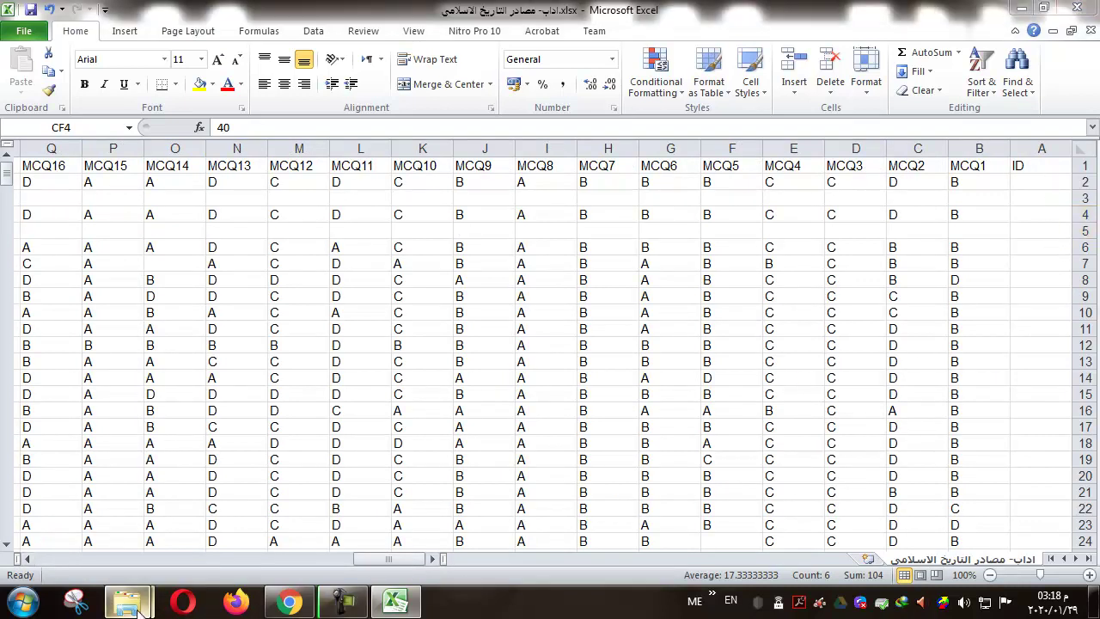
mouse_move(127, 603)
click(275, 544)
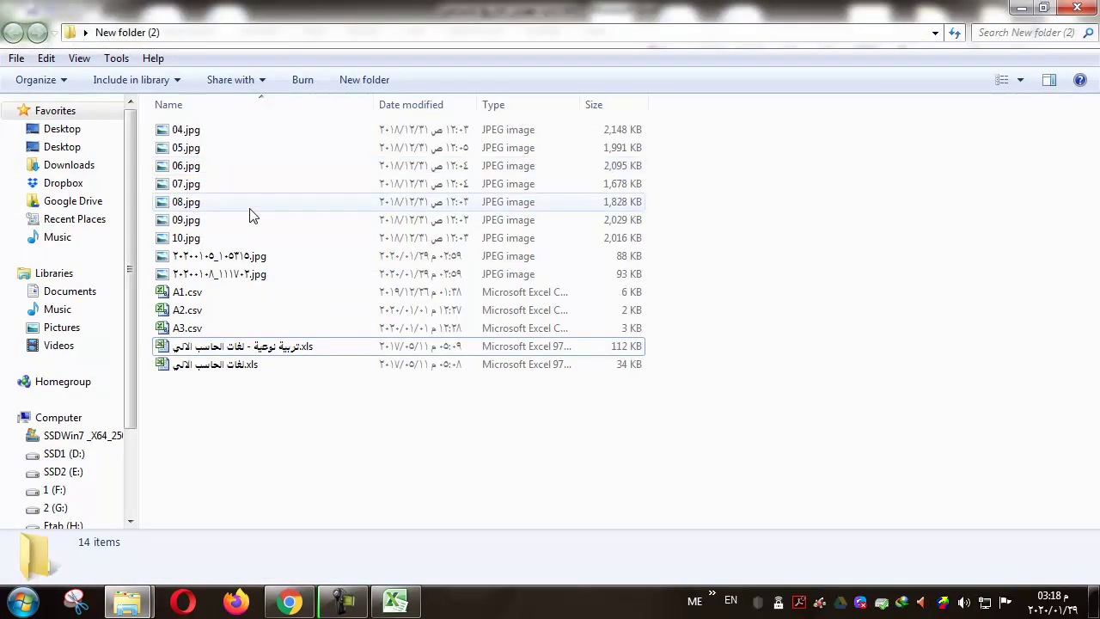
double_click(206, 129)
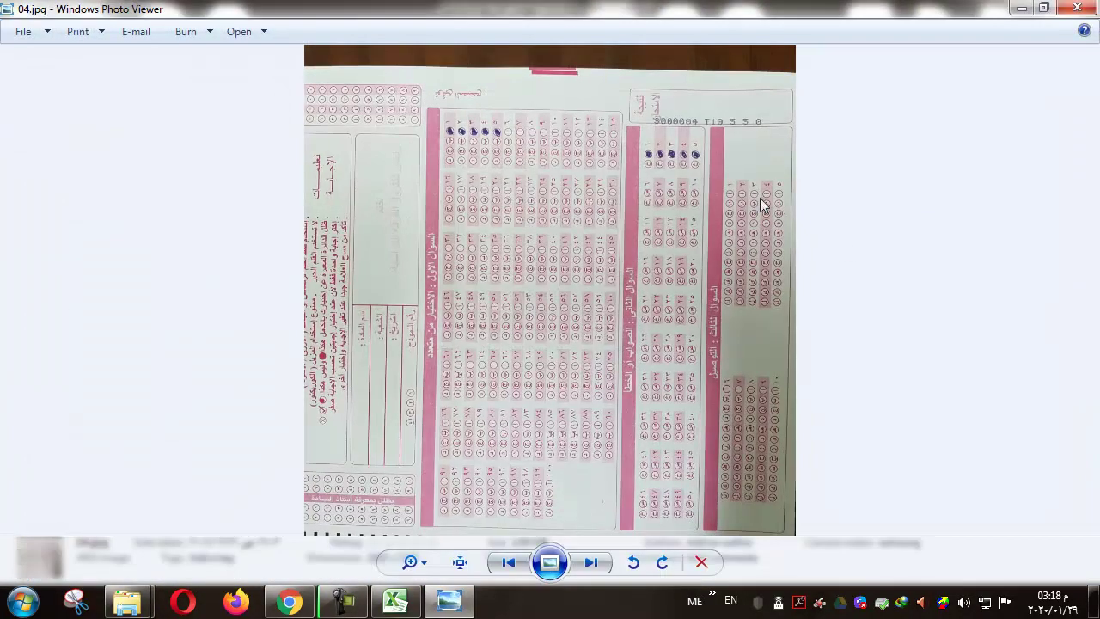
scroll(787, 240, up, 3)
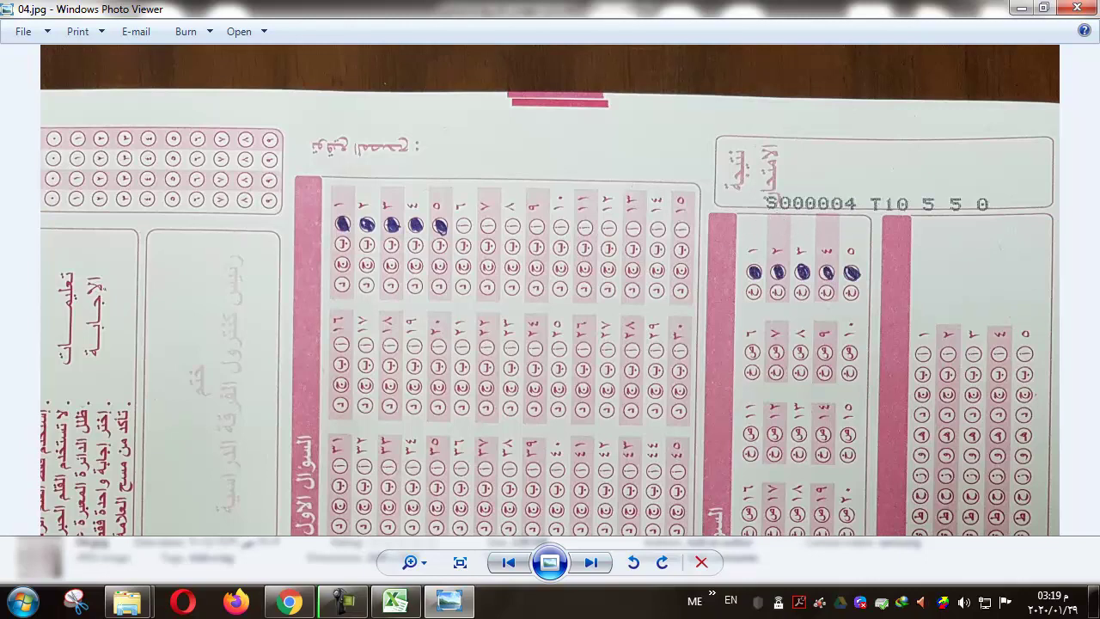
- Switch back to the Excel workbook and enter 1 and 2 in cells A2 and A3 of the ID column
key(alt+Tab)
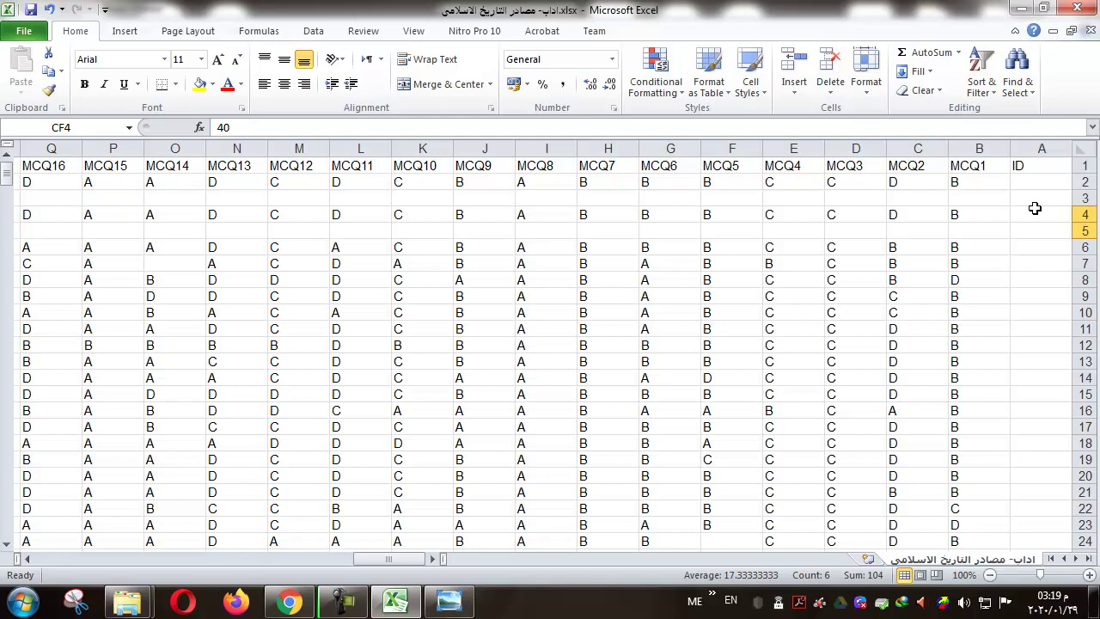
drag(1048, 182, 1051, 270)
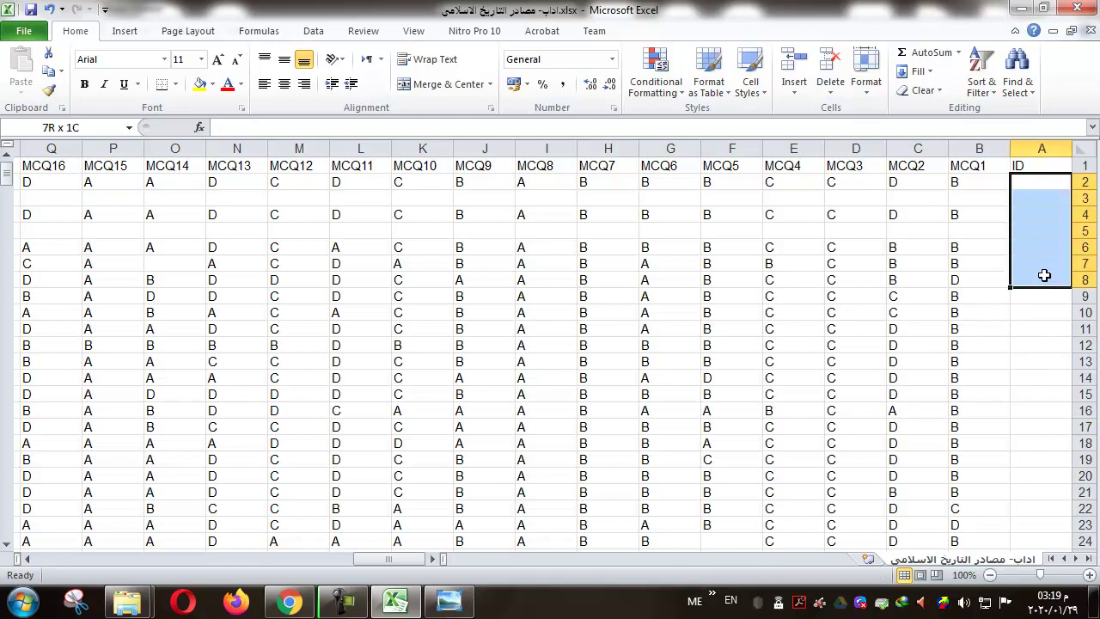
click(1039, 182)
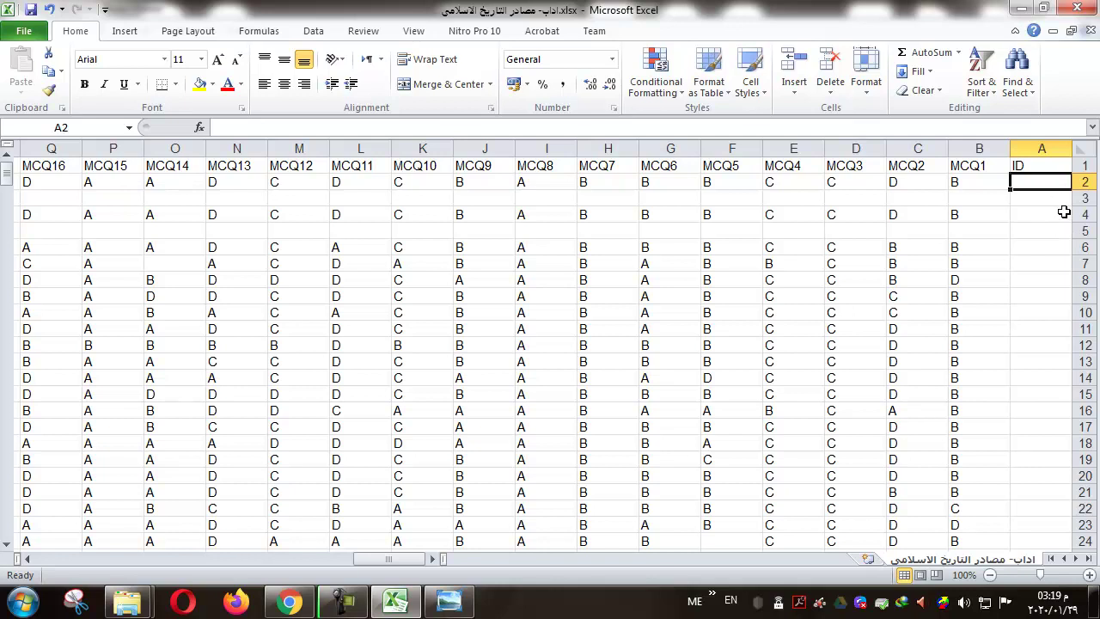
text(1)
key(Return)
text(2)
key(Return)
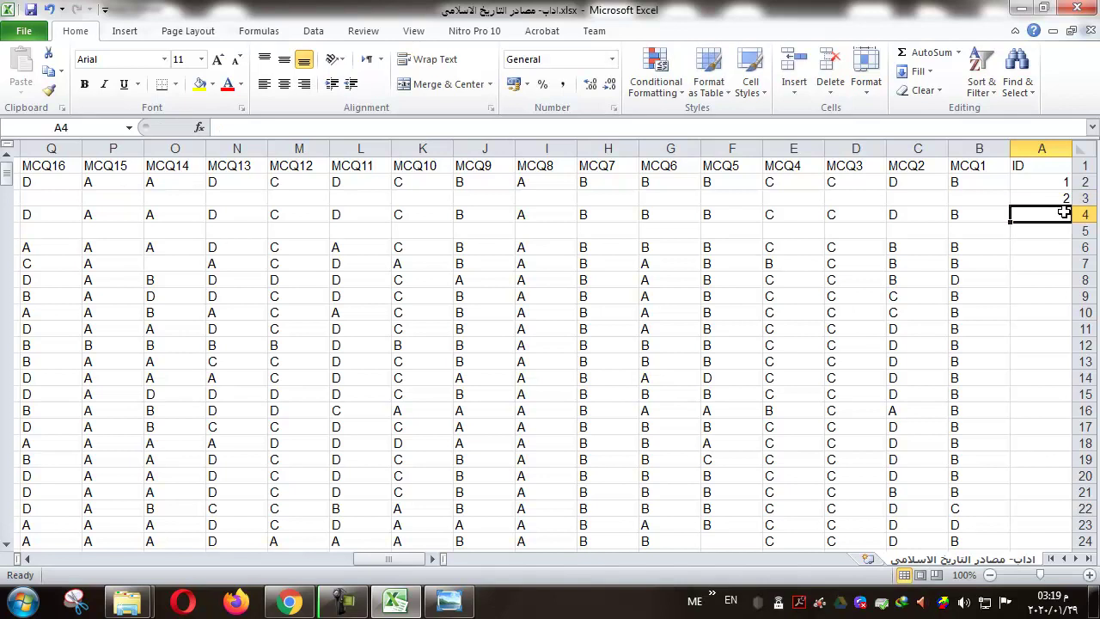
- Check the ID entries in A2 and A3 against the answers in their rows
click(1057, 182)
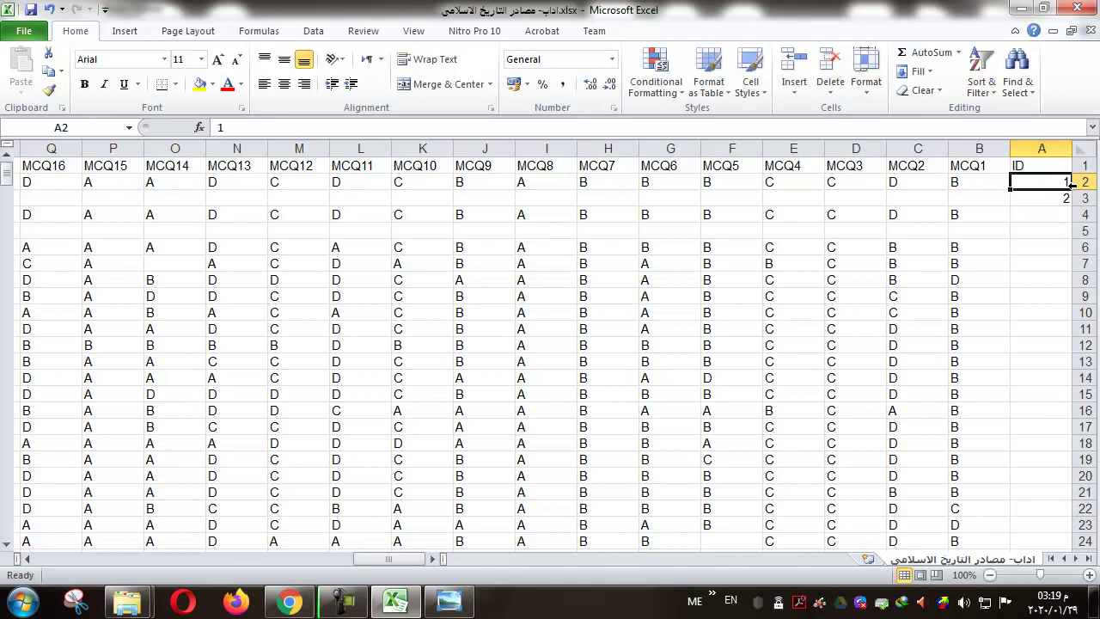
click(1085, 182)
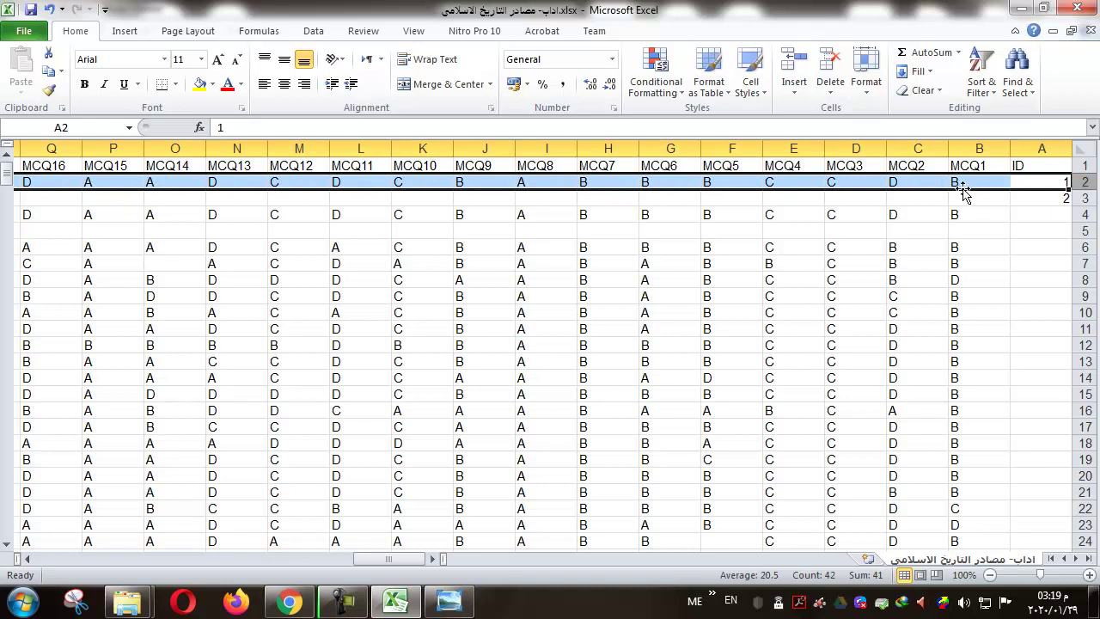
click(1054, 199)
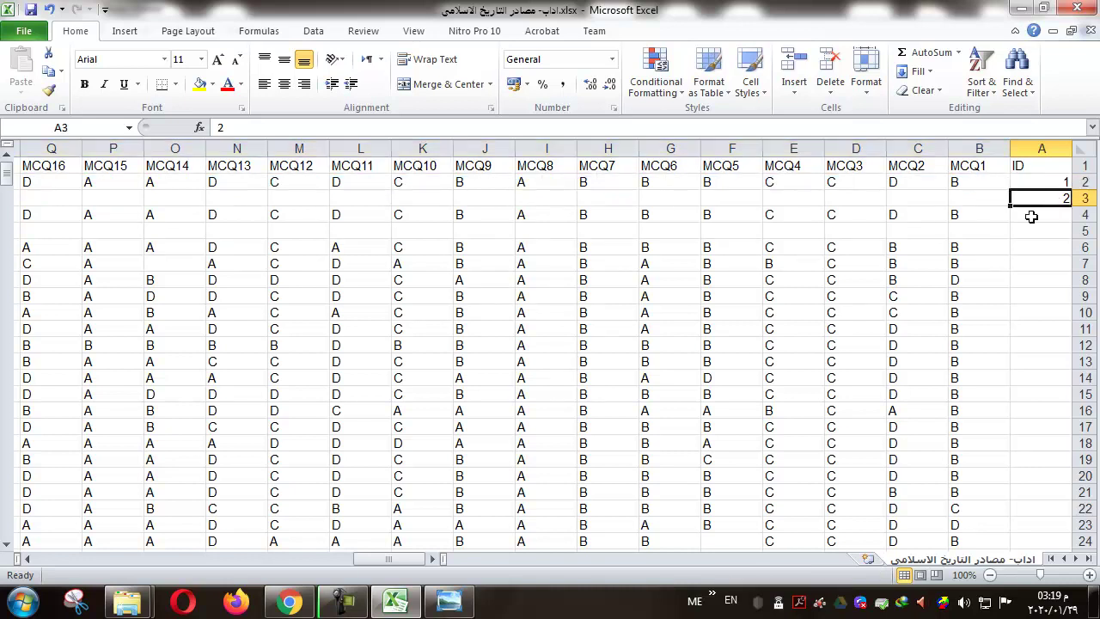
- Fill the ID series from A2:A3 down to row 363, numbering the rows 1 through 362
drag(1049, 183, 1022, 365)
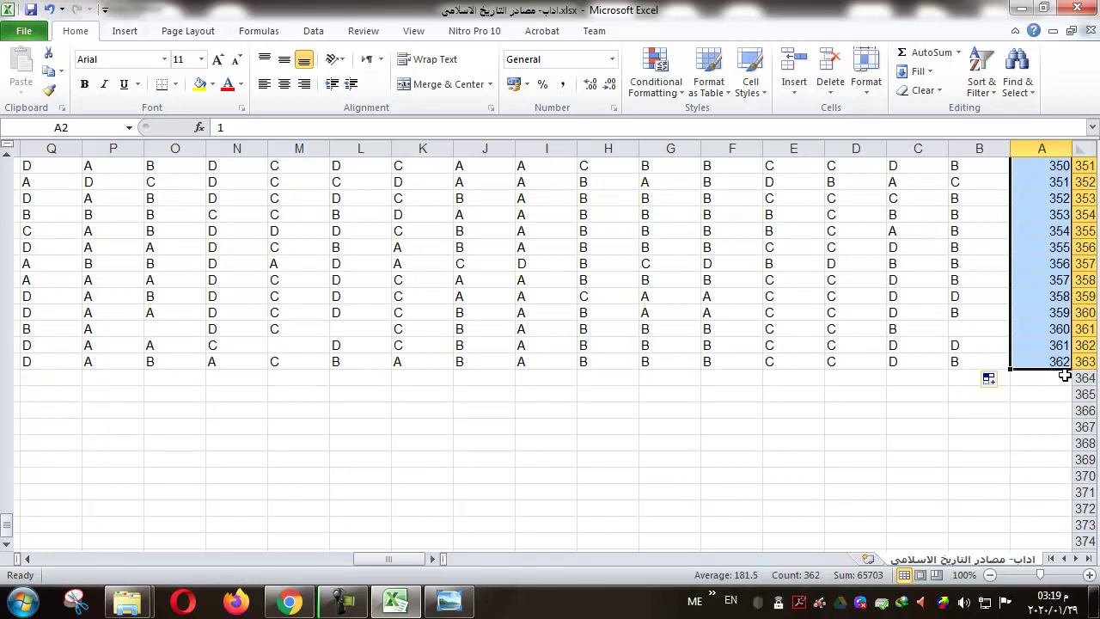
scroll(1066, 377, up, 20)
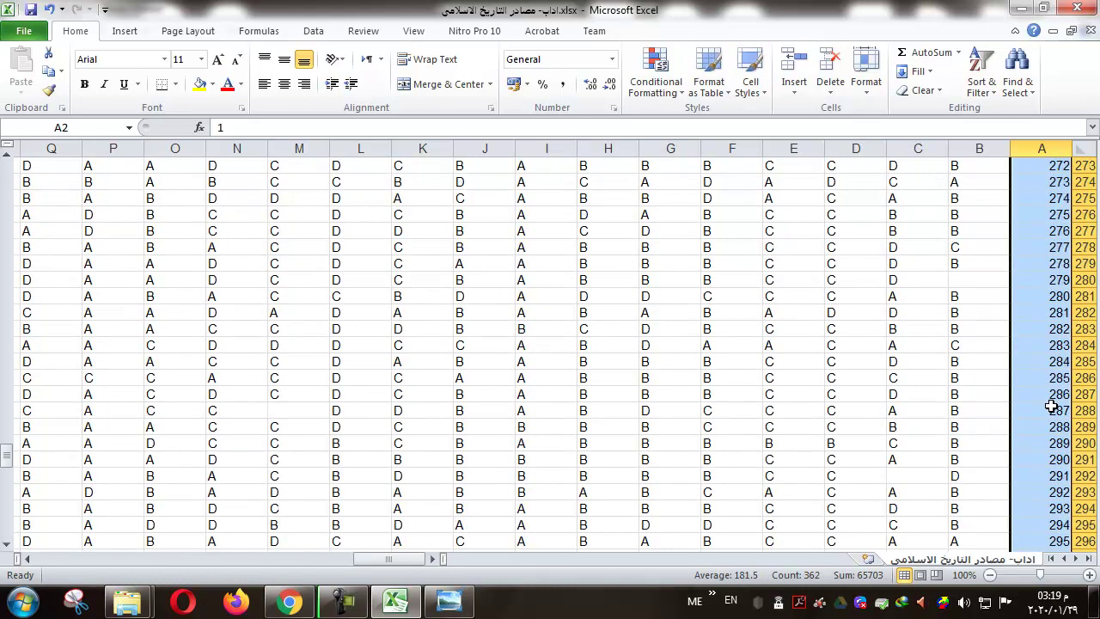
scroll(1056, 428, up, 20)
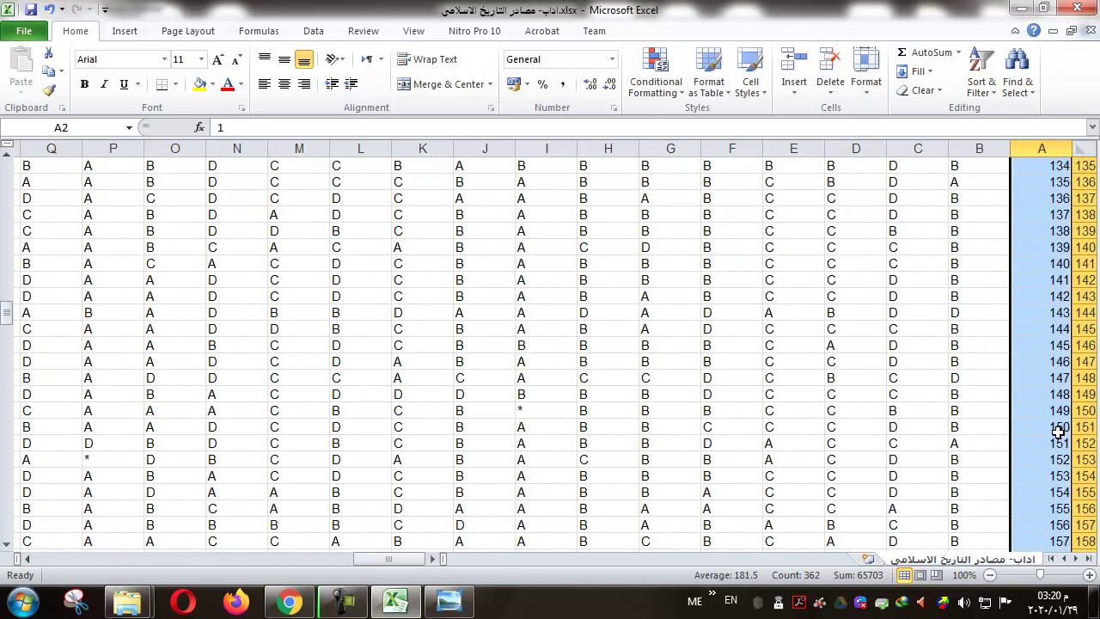
scroll(1058, 428, up, 20)
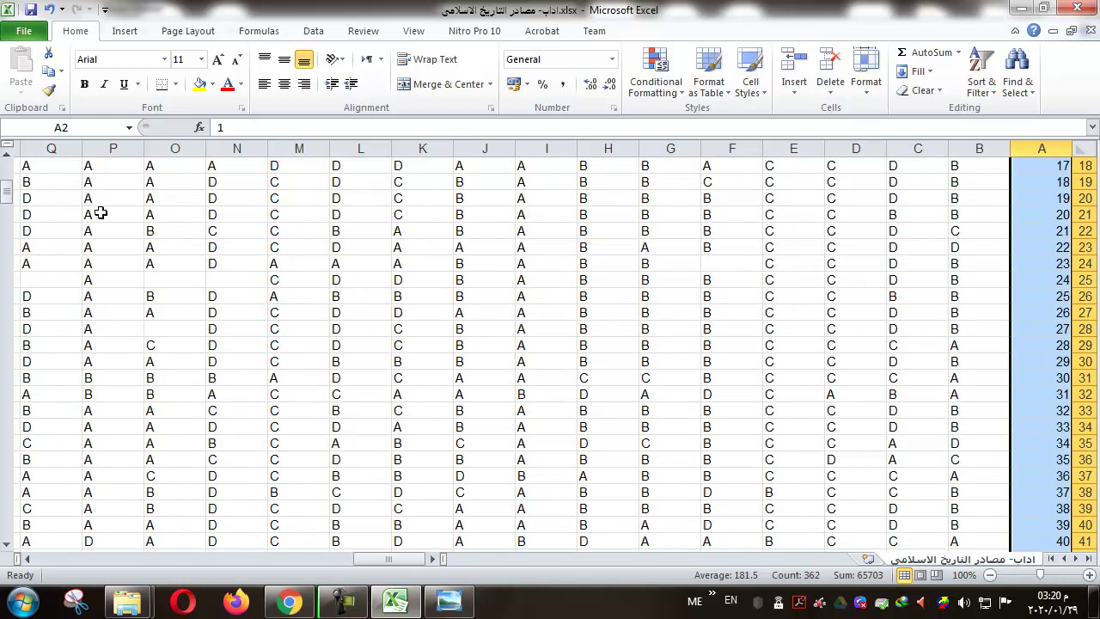
drag(4, 198, 4, 162)
- Check the IDs in rows 2 to 6 against the serial number printed on the scanned sheet 04.jpg, and return to the Excel workbook
click(1050, 184)
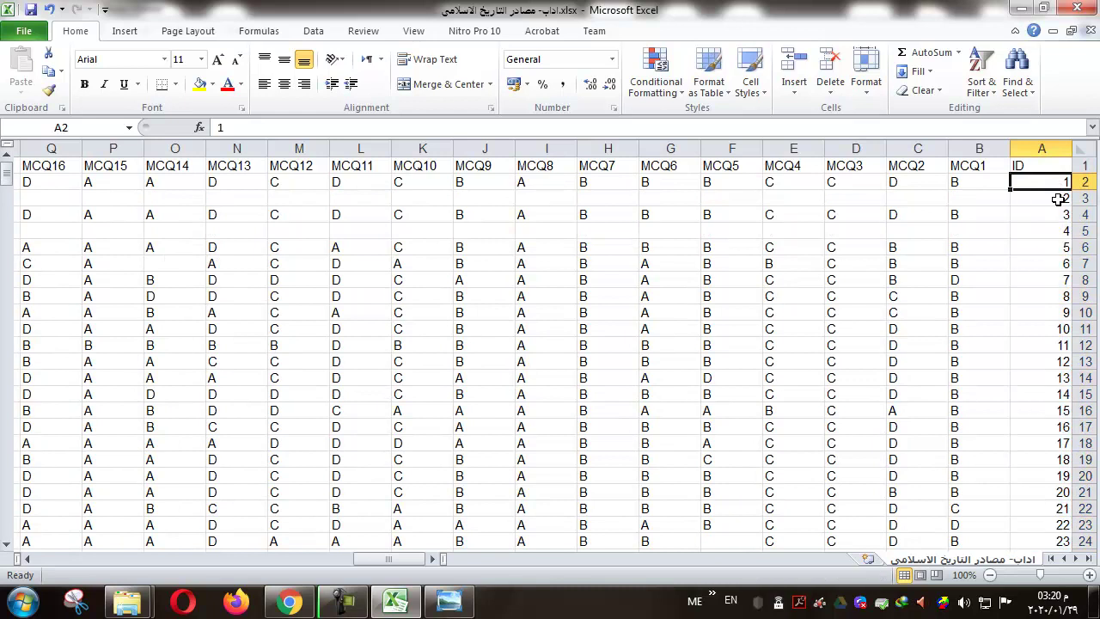
drag(1054, 181, 1045, 227)
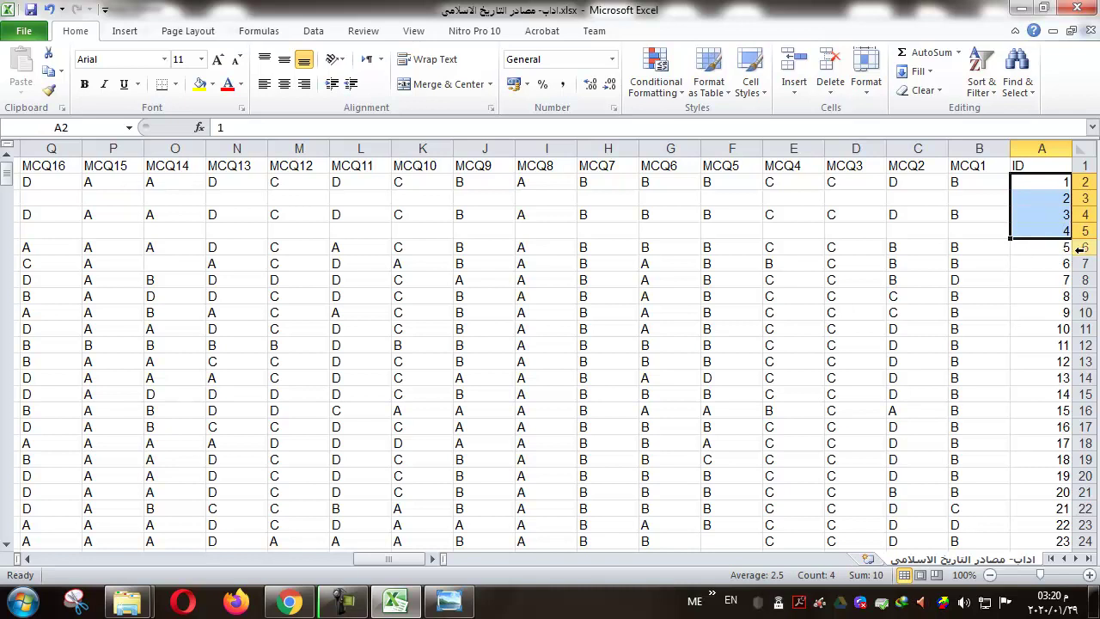
click(1082, 249)
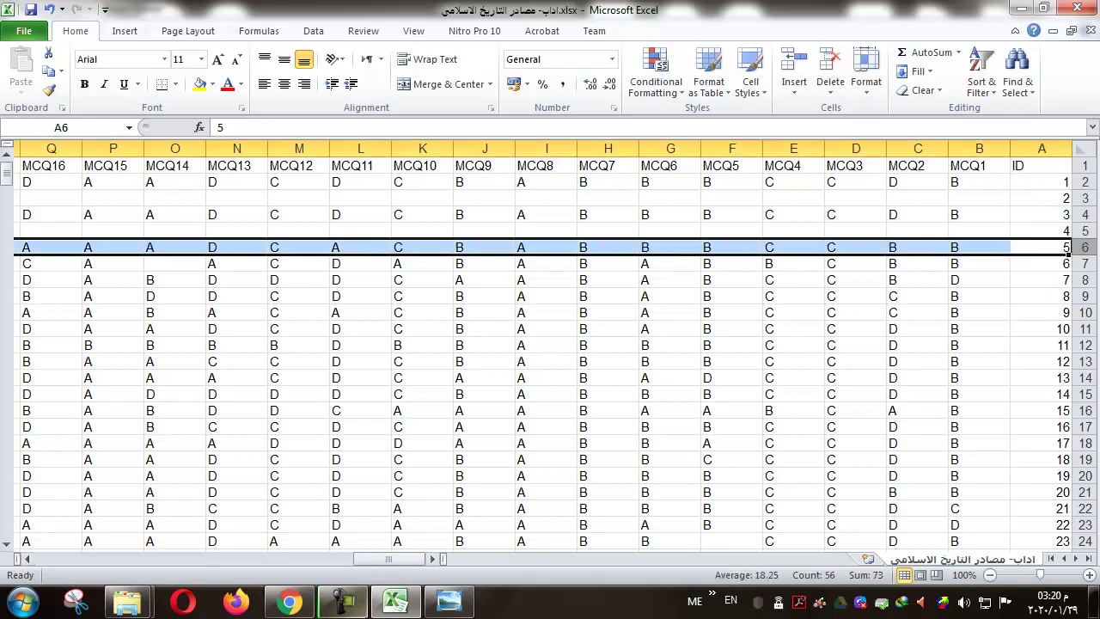
click(448, 599)
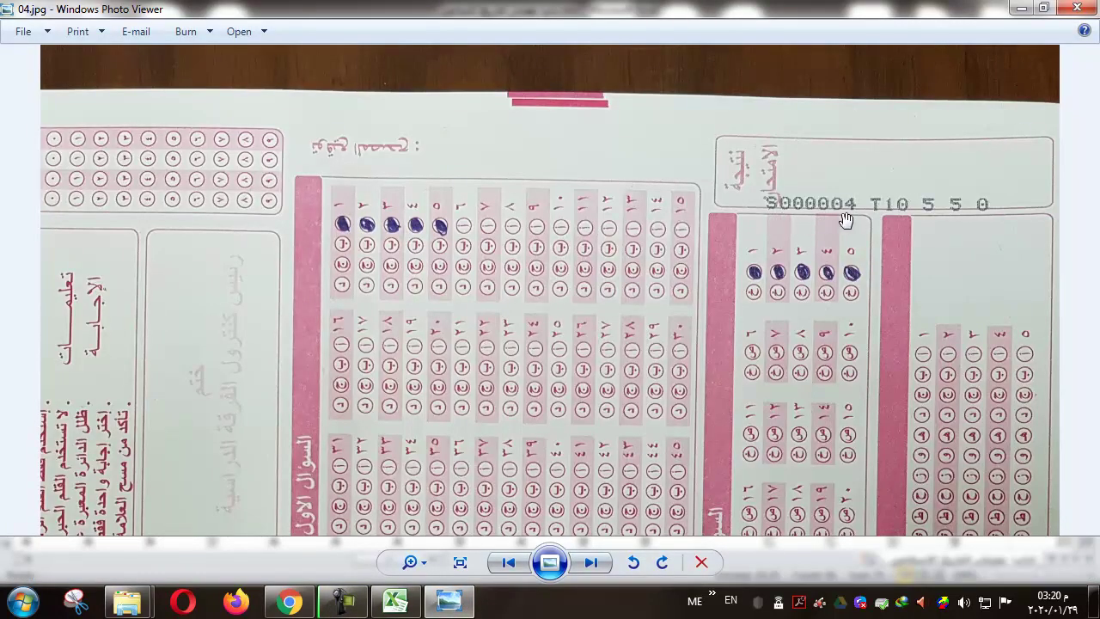
click(395, 599)
- Examine the blank MCQ1 and MCQ11 answers in row 361 near the end of the data
scroll(920, 306, down, 20)
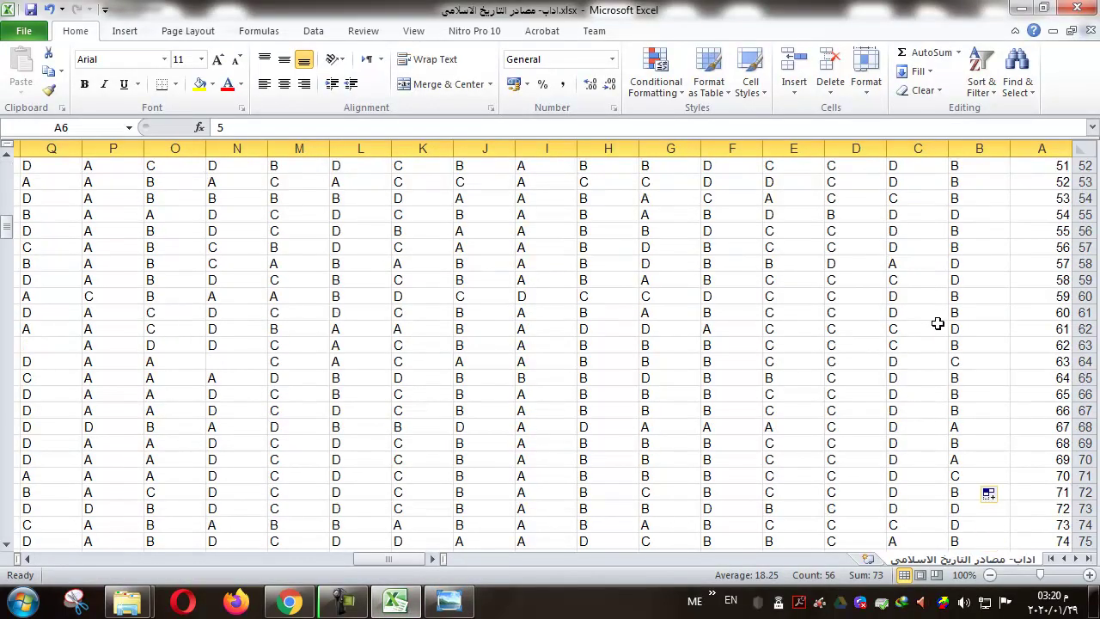
scroll(956, 441, down, 20)
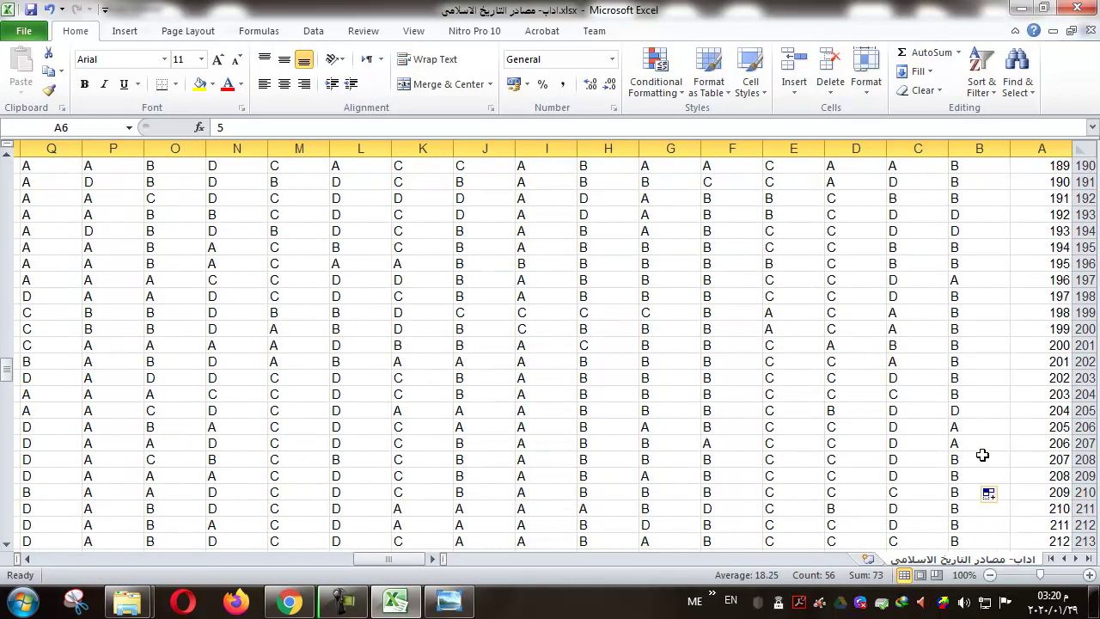
scroll(1030, 464, down, 20)
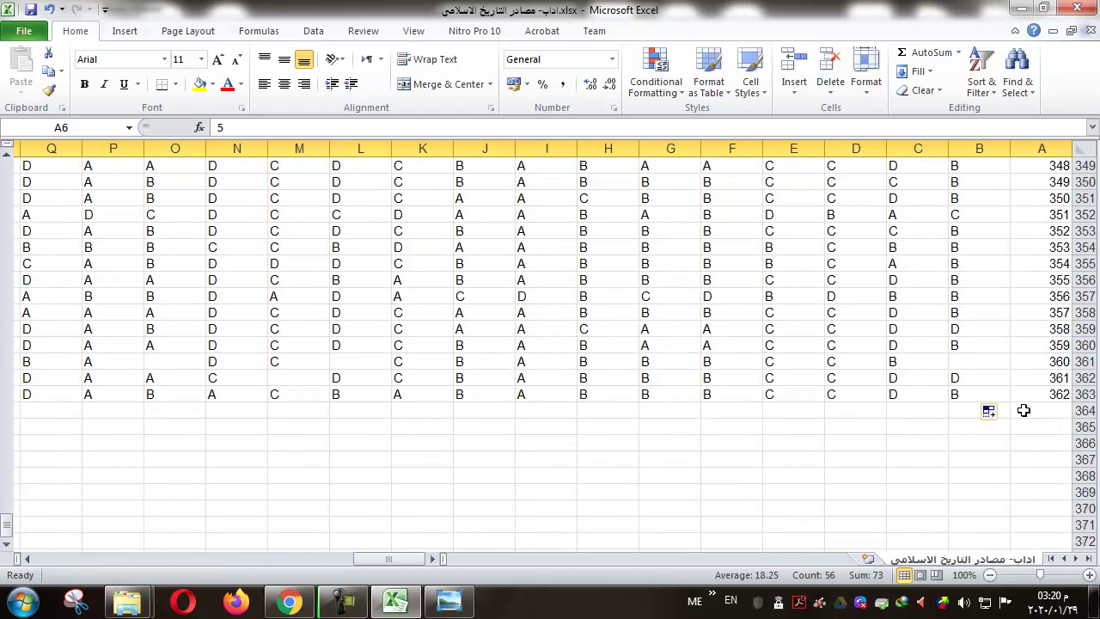
click(976, 363)
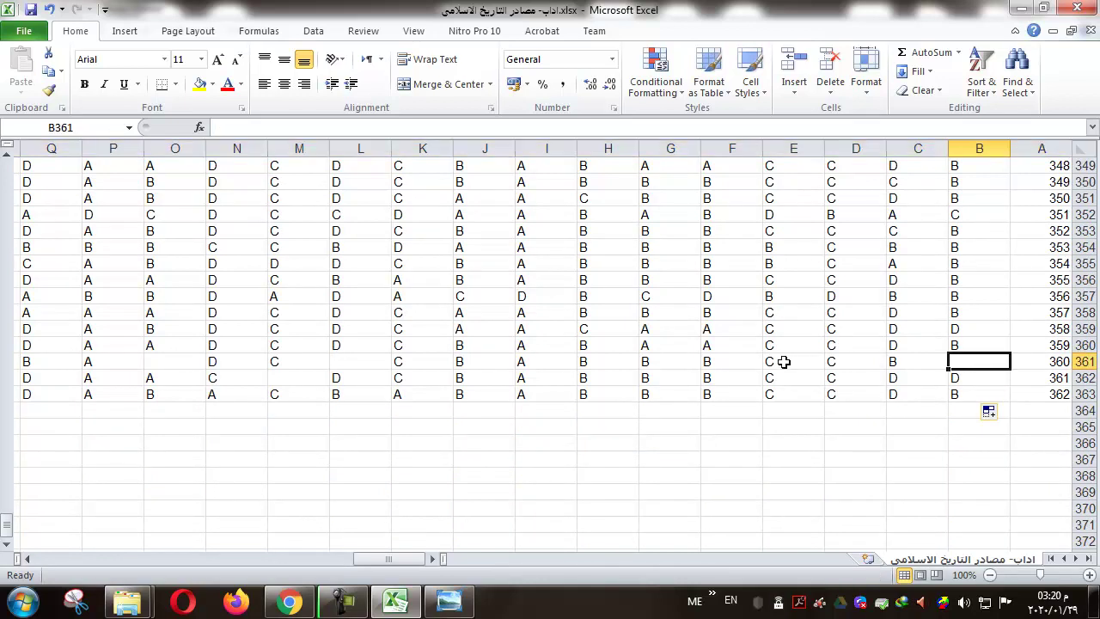
click(364, 361)
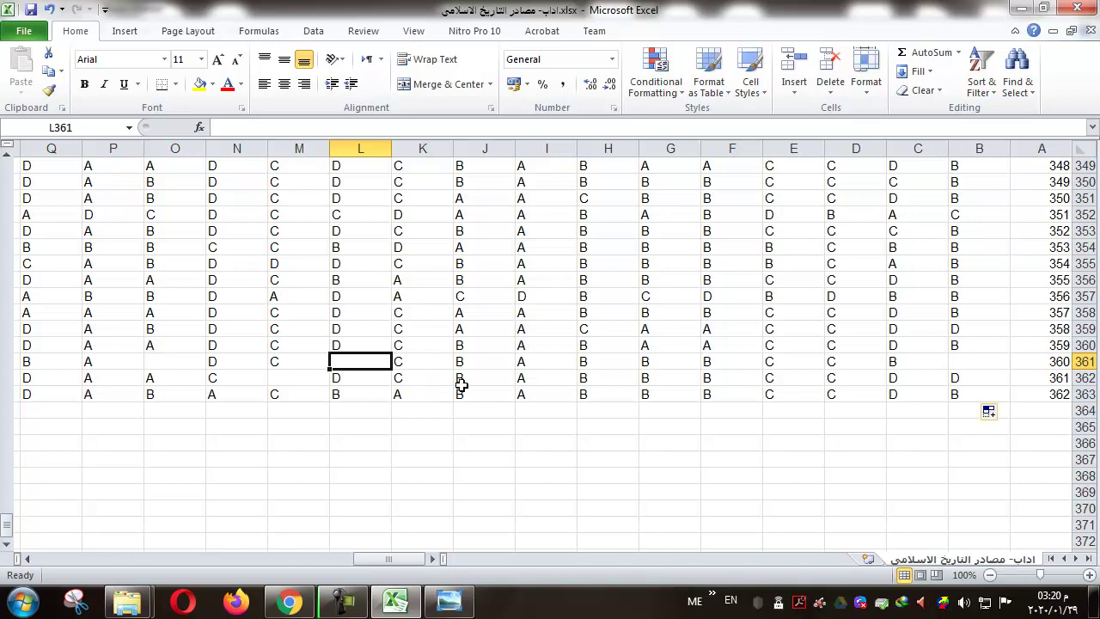
- Compare the asterisk answer in K343 with the blank answers in O361 and L361
scroll(481, 387, up, 3)
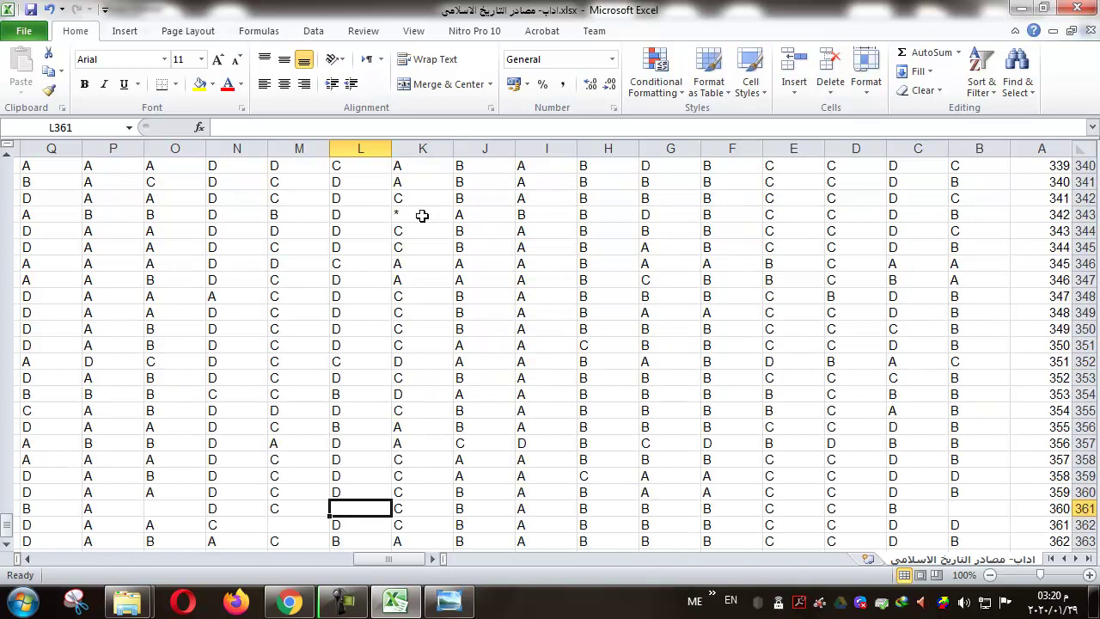
click(419, 215)
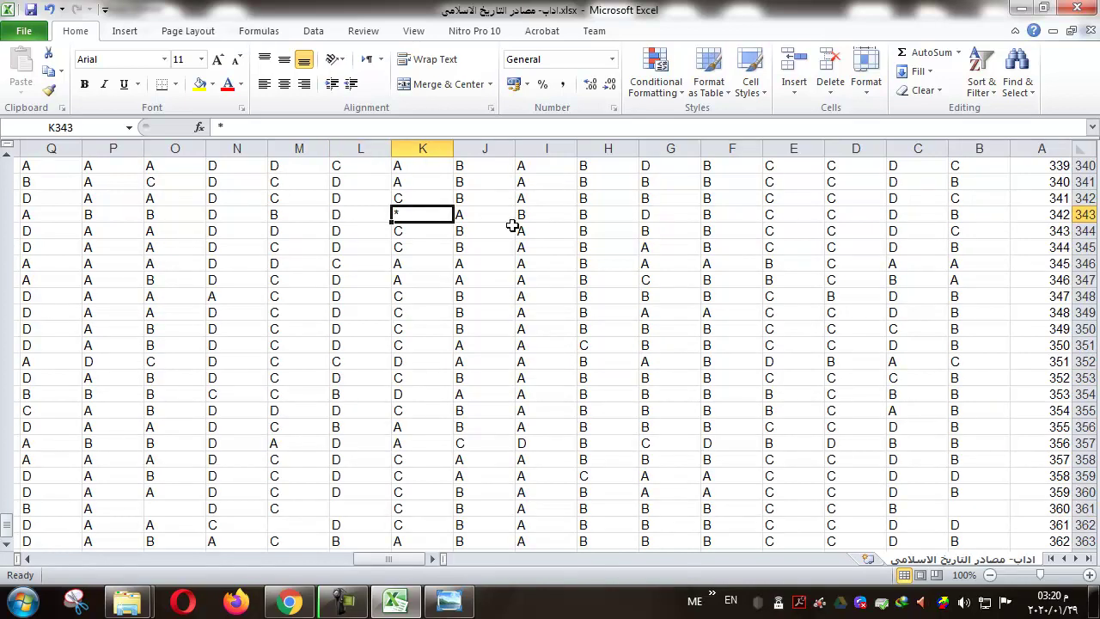
click(1076, 215)
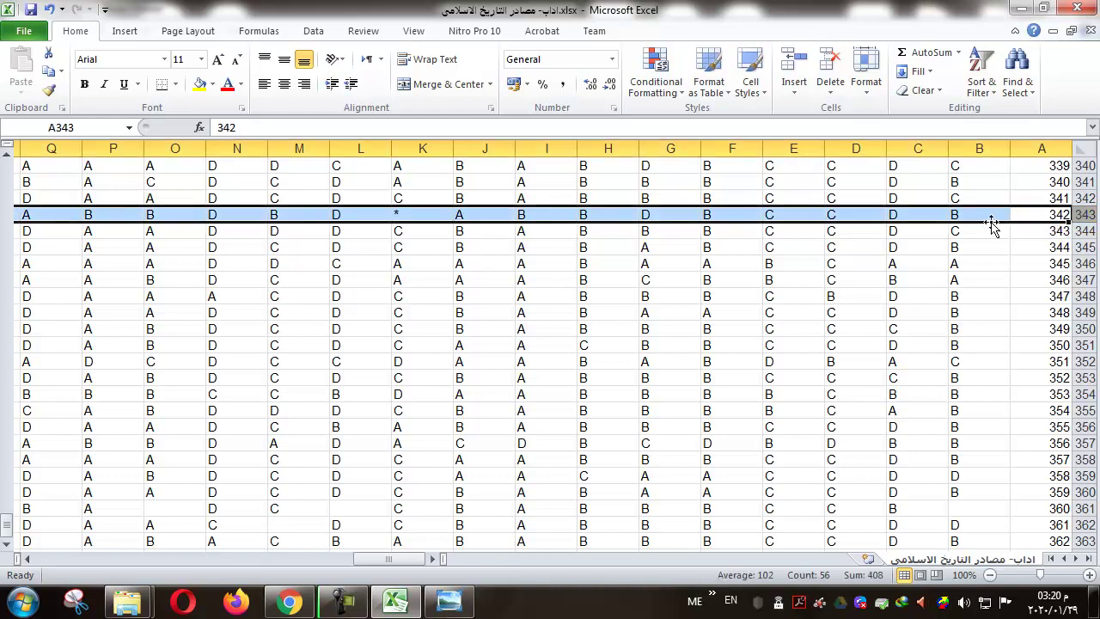
click(419, 214)
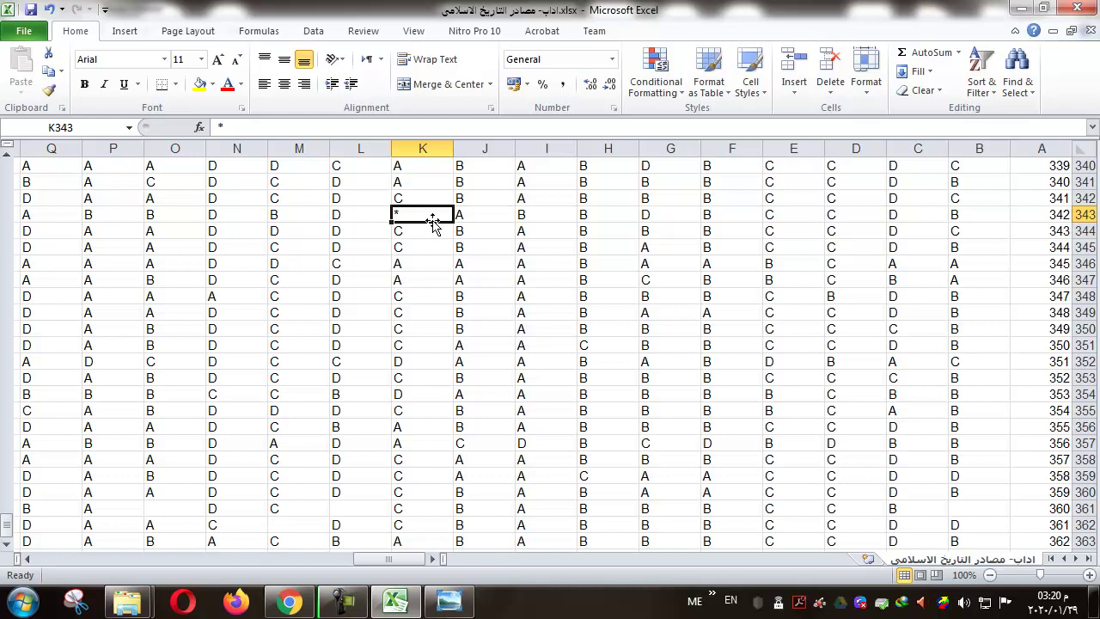
click(189, 507)
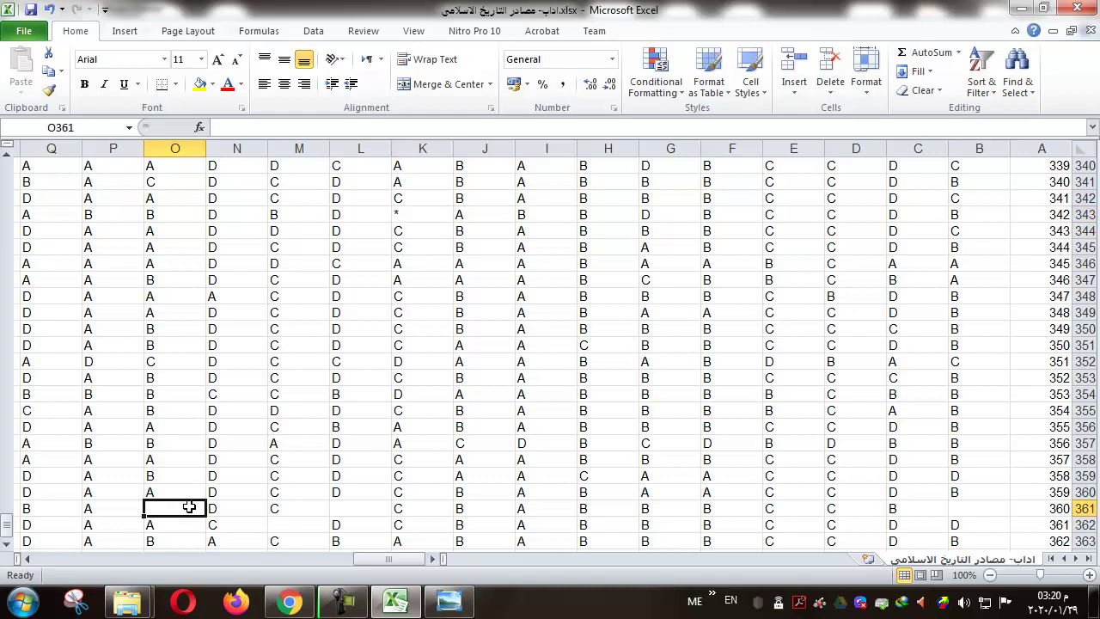
click(366, 508)
click(408, 216)
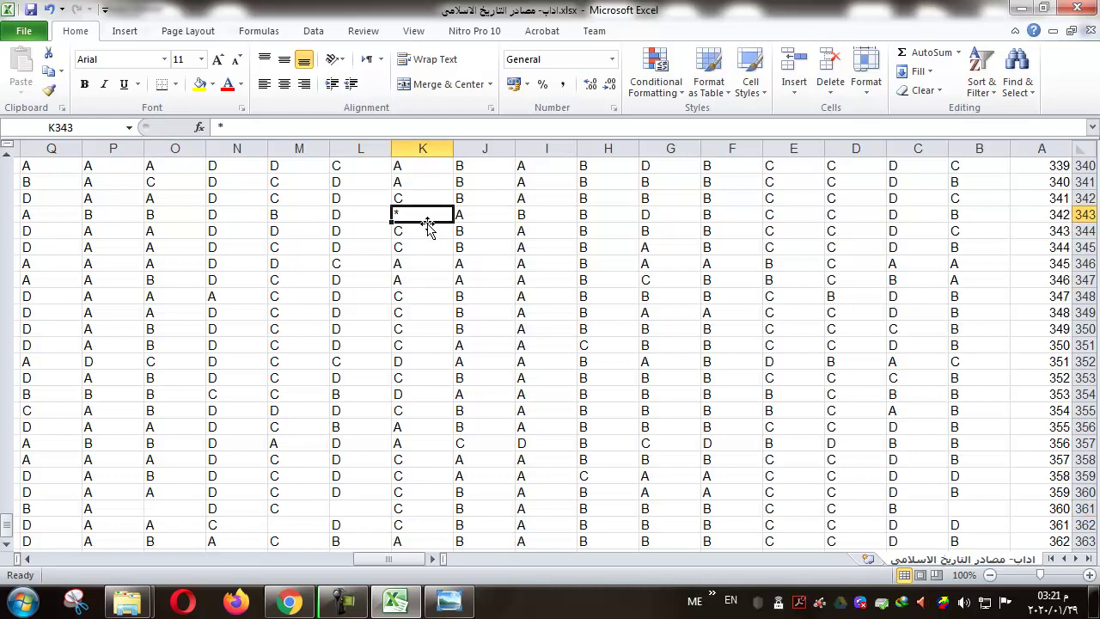
- Look for more asterisk and blank answers from row 343 up to the header, checking cells C332 and L315
scroll(439, 237, up, 3)
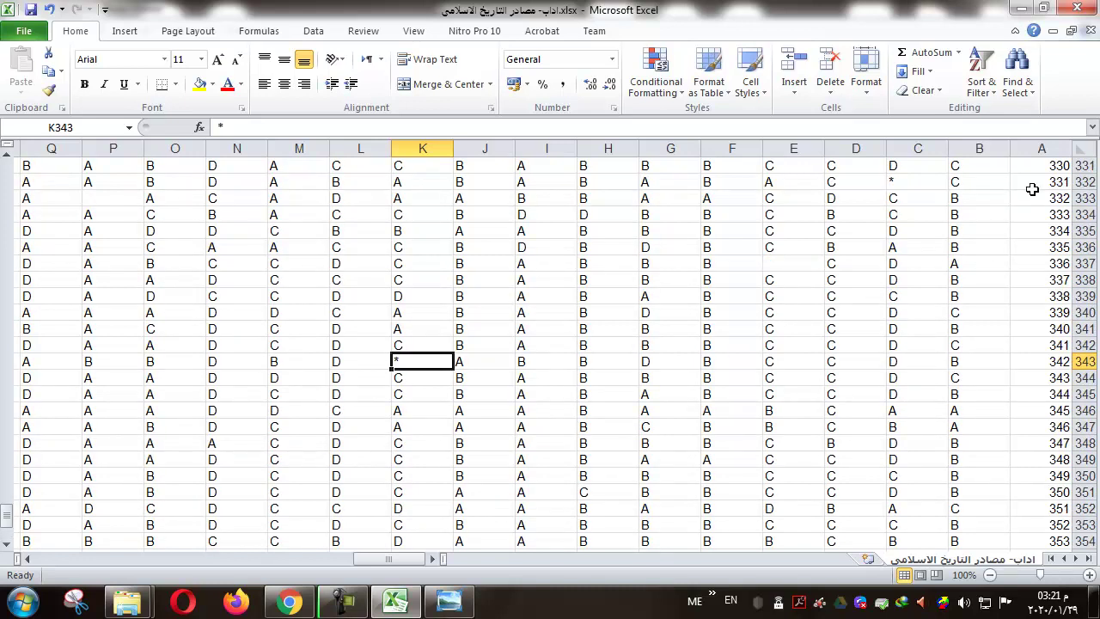
click(919, 182)
scroll(909, 202, up, 1)
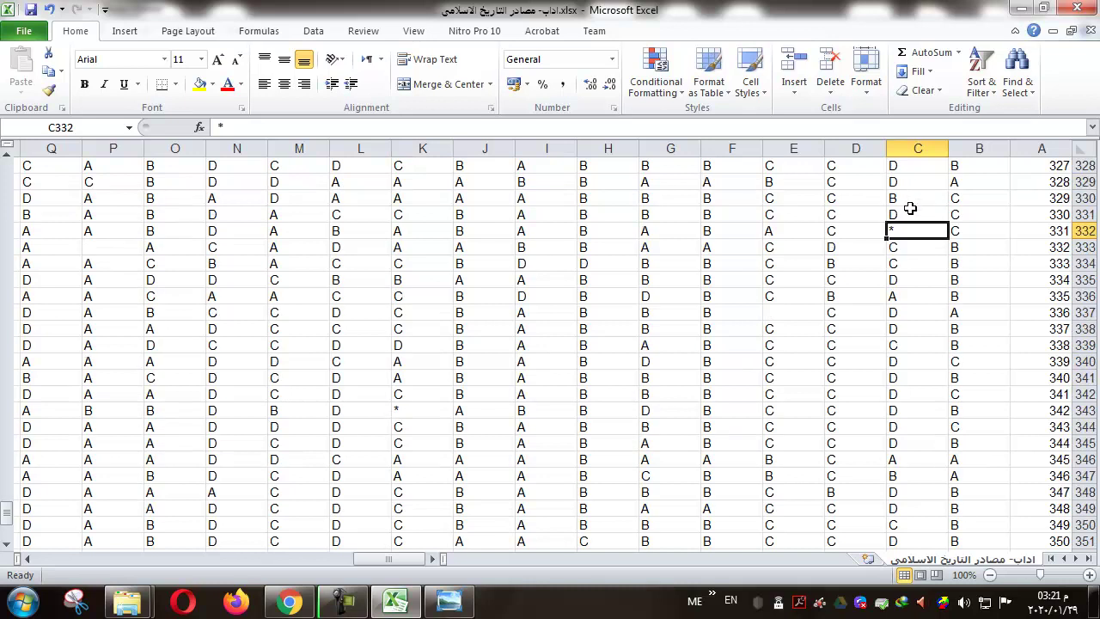
scroll(912, 247, up, 2)
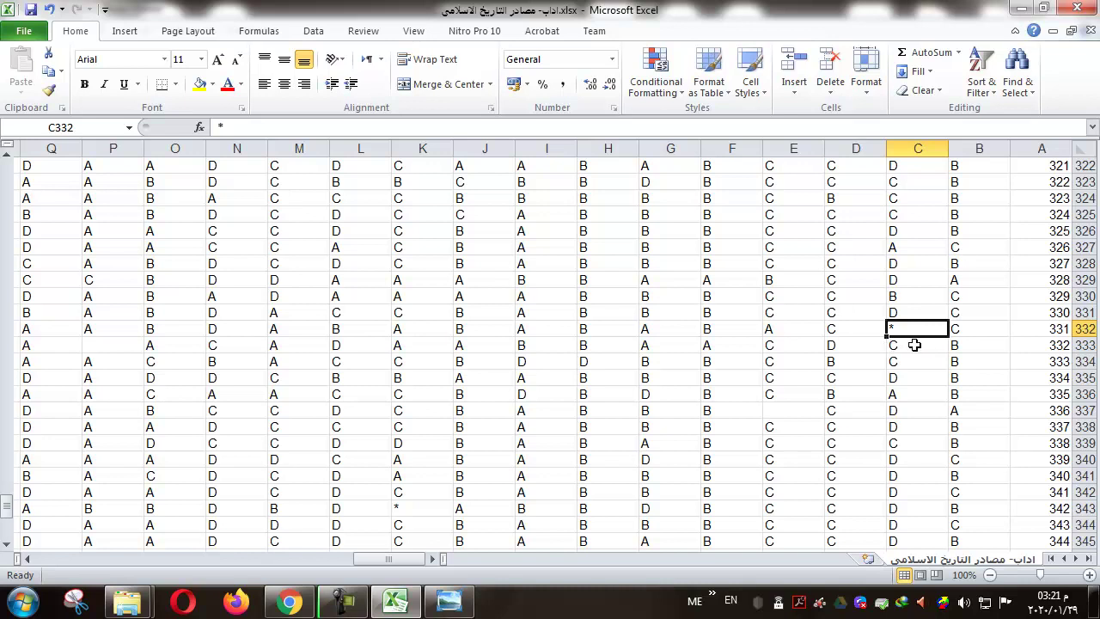
scroll(920, 348, up, 6)
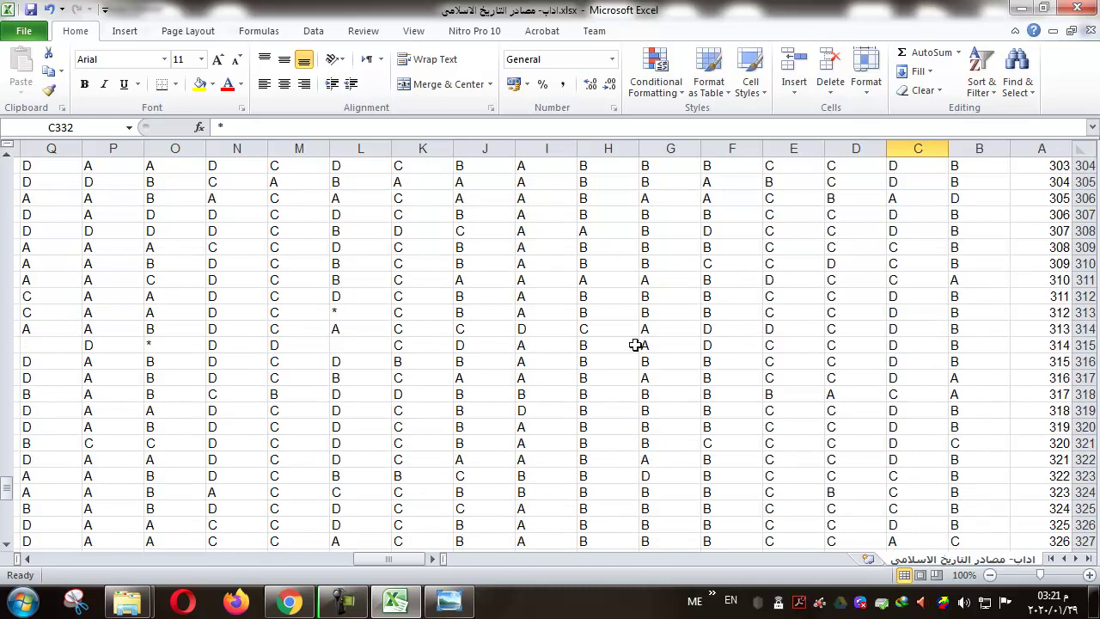
click(359, 347)
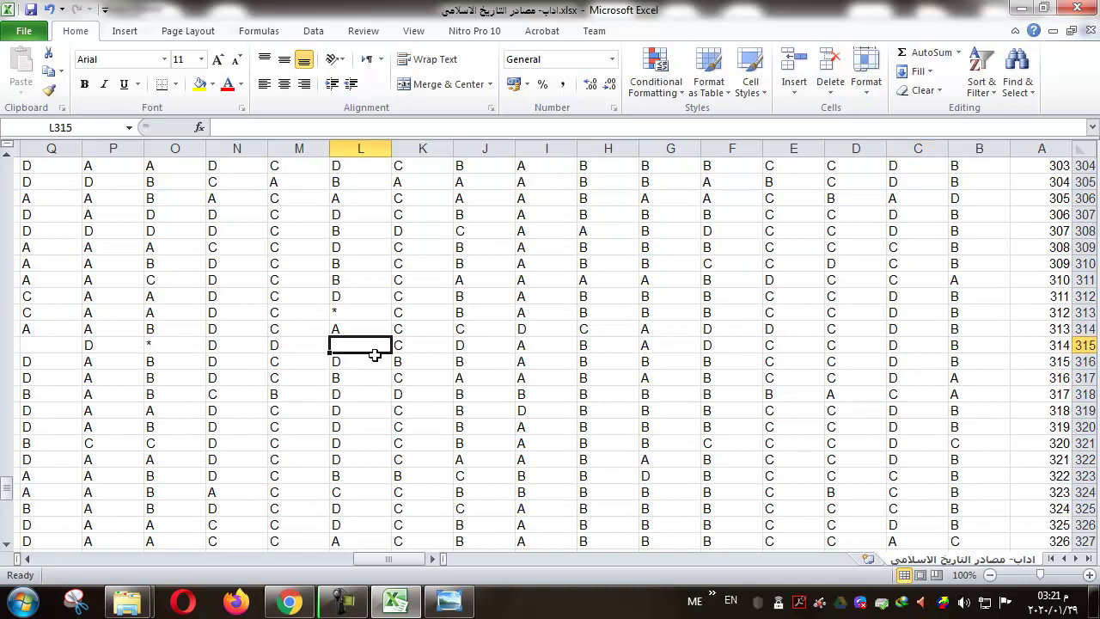
scroll(381, 314, up, 20)
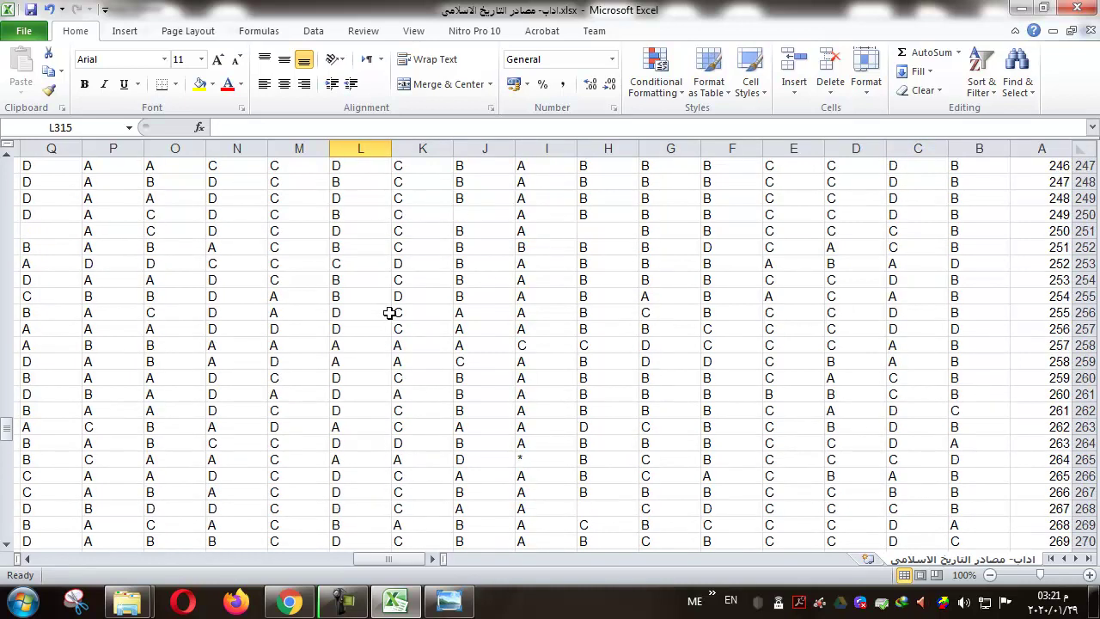
scroll(368, 193, up, 20)
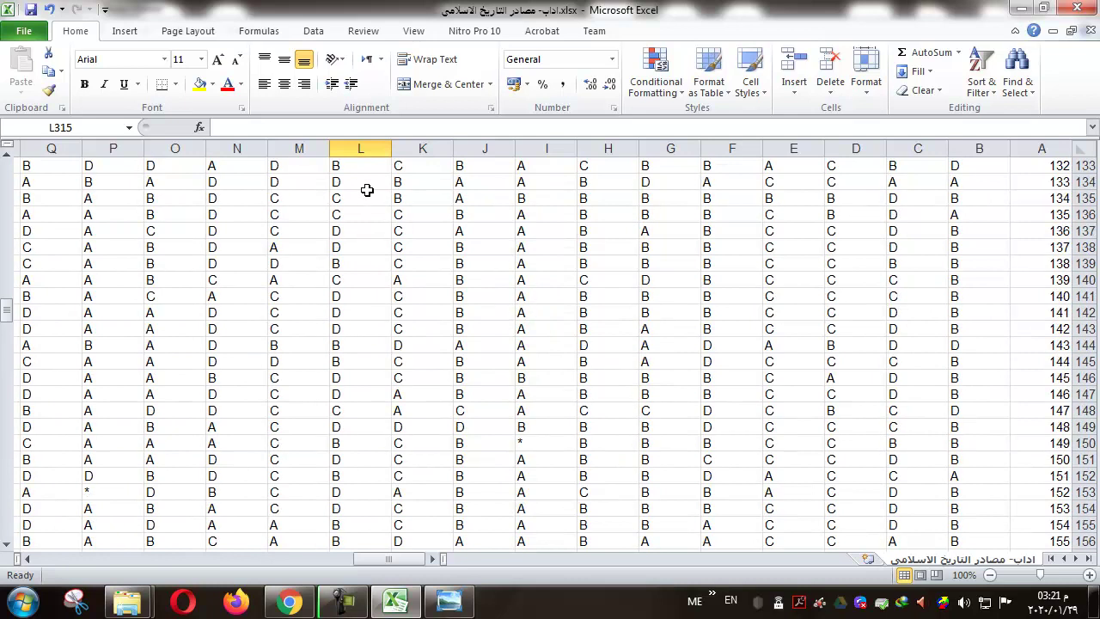
scroll(368, 193, up, 18)
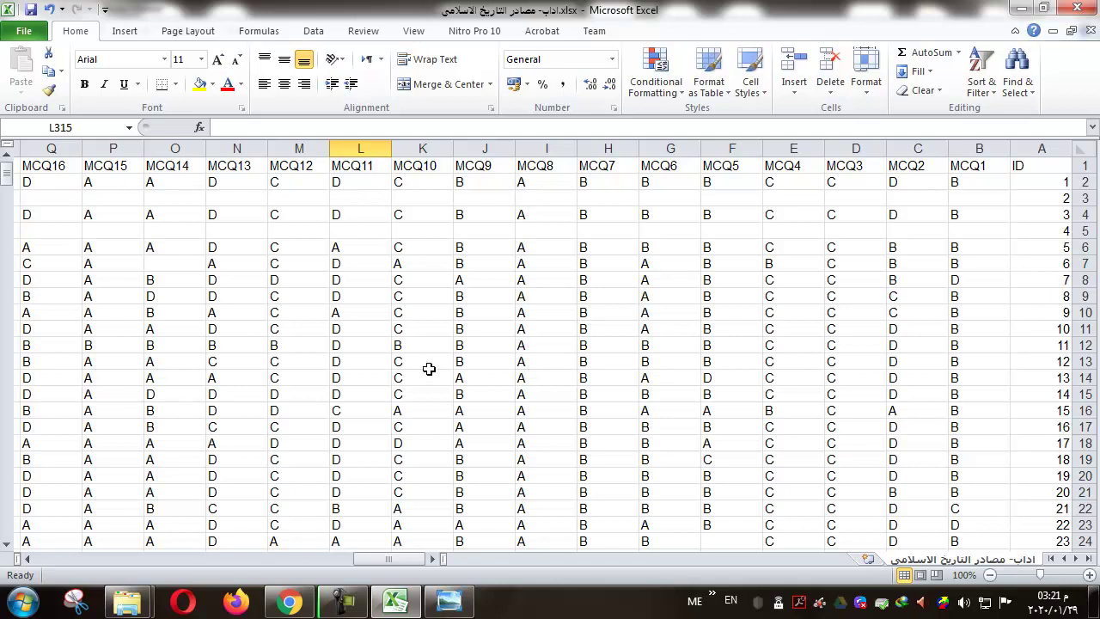
- Check the blank MCQ5 answer in F24 and look through the answers down to about row 100
scroll(429, 370, down, 2)
click(734, 443)
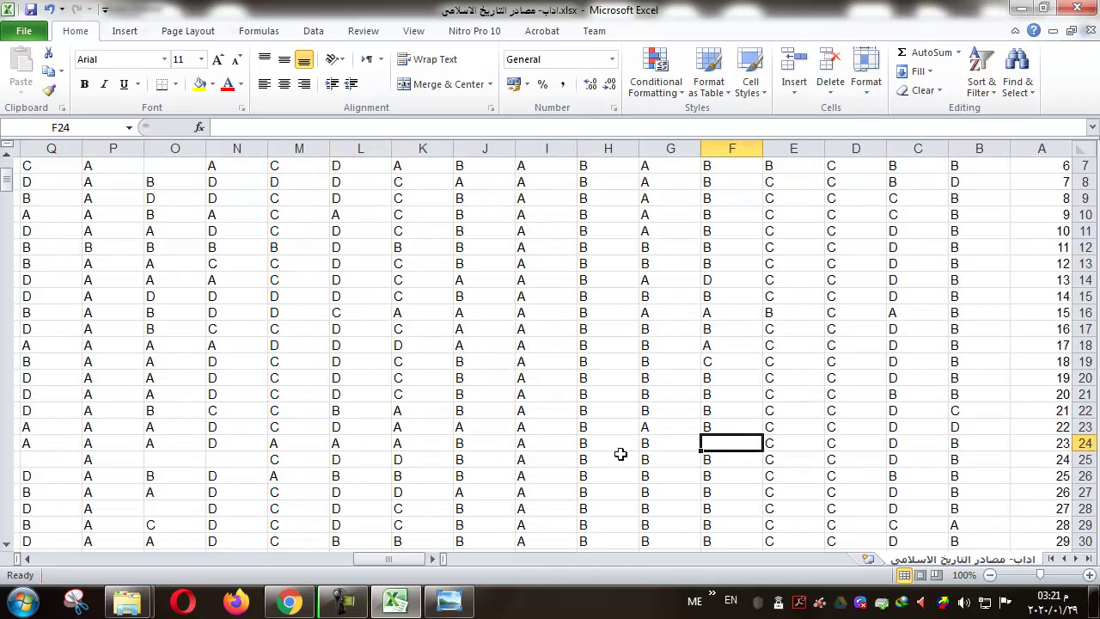
scroll(653, 459, down, 7)
scroll(634, 461, down, 13)
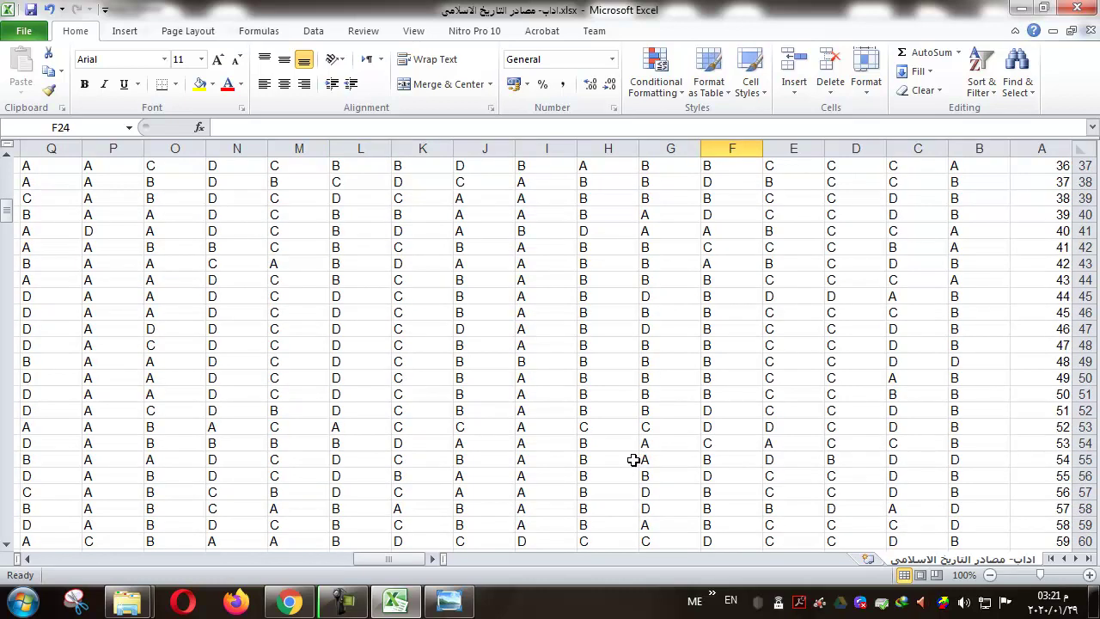
scroll(602, 459, down, 4)
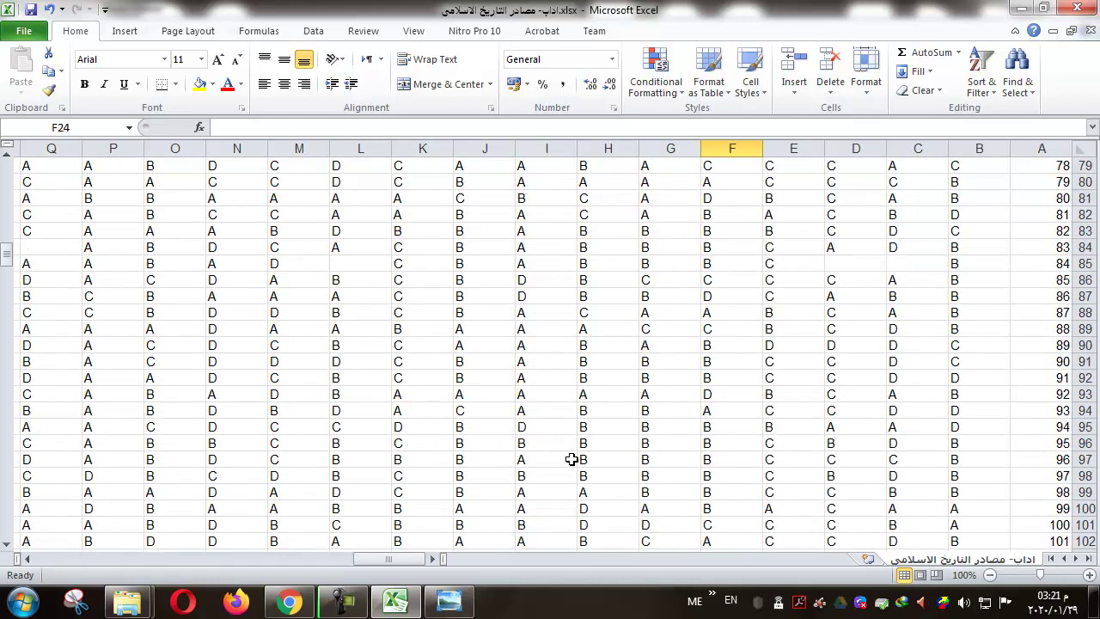
scroll(688, 462, up, 18)
scroll(706, 460, up, 8)
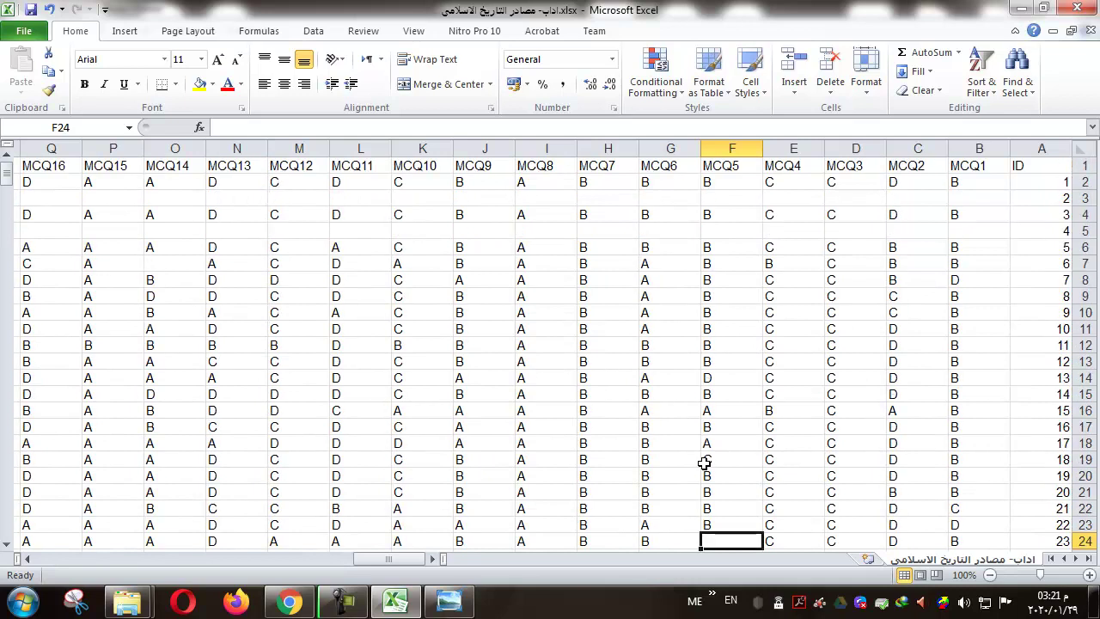
- Review the ID header and rows 2 to 5, and compare the TF Score, MCQ Score and Score values in rows 4 and 5
click(1081, 149)
click(1029, 170)
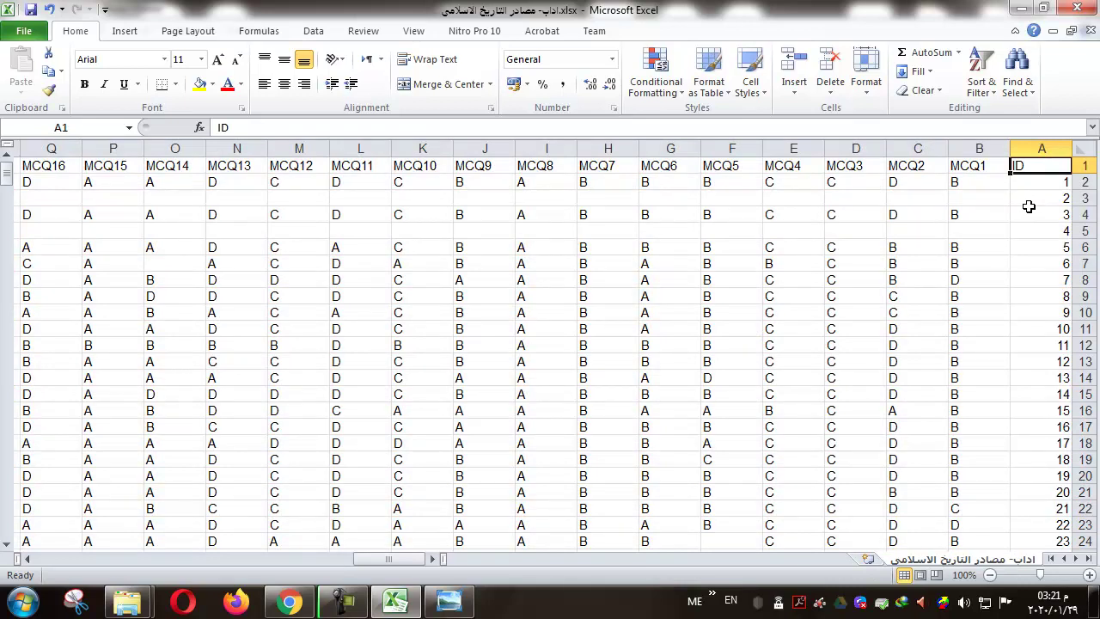
drag(1084, 182, 1085, 230)
drag(389, 559, 43, 570)
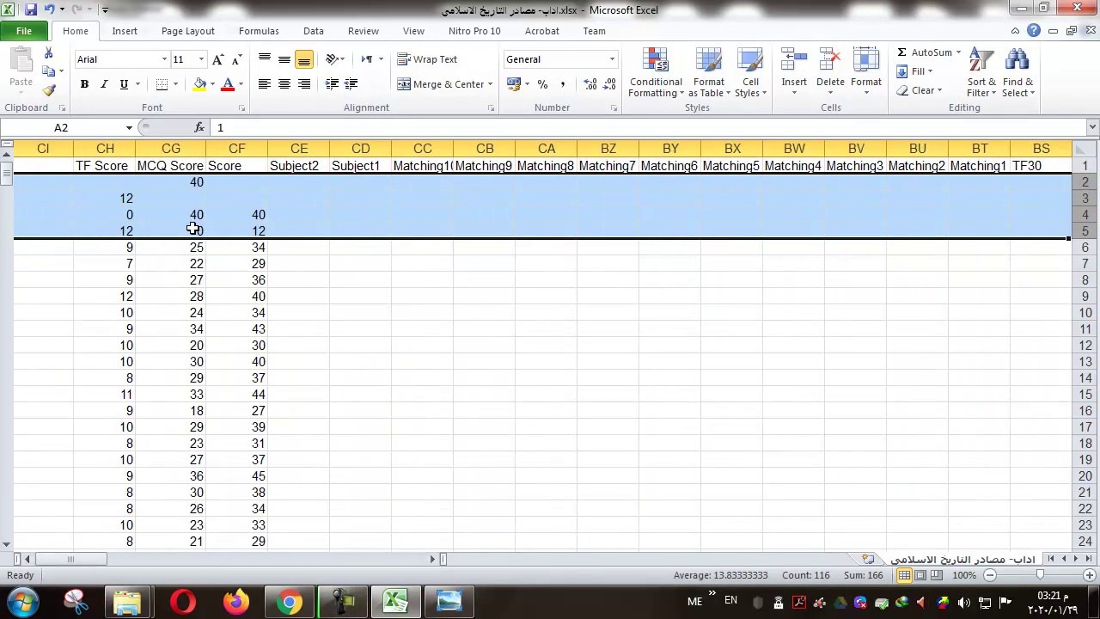
click(257, 231)
drag(185, 215, 238, 215)
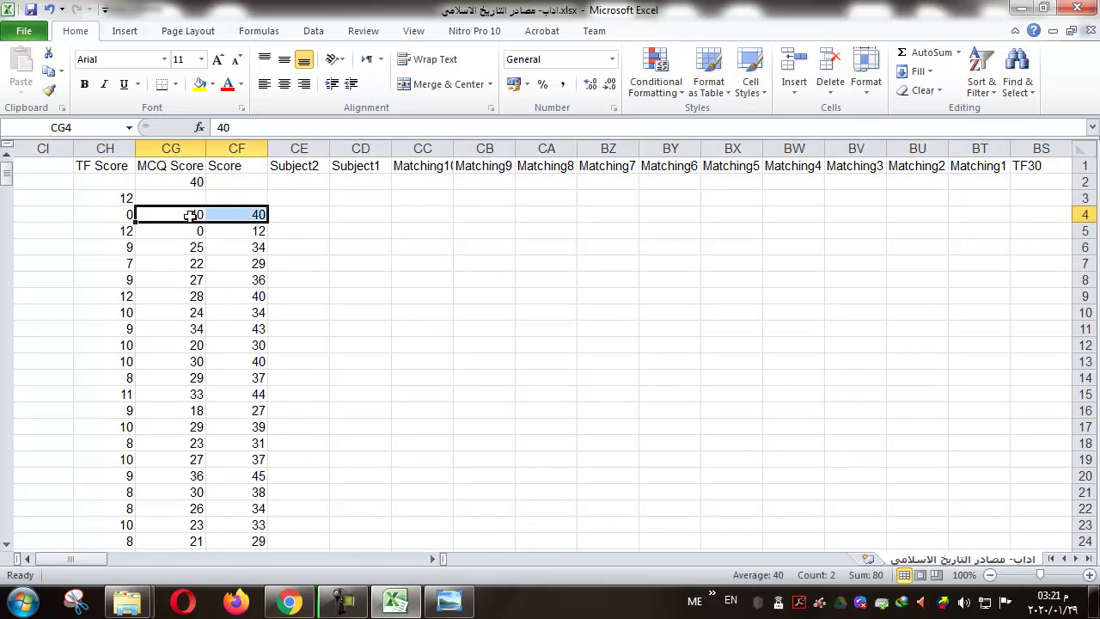
drag(119, 230, 254, 231)
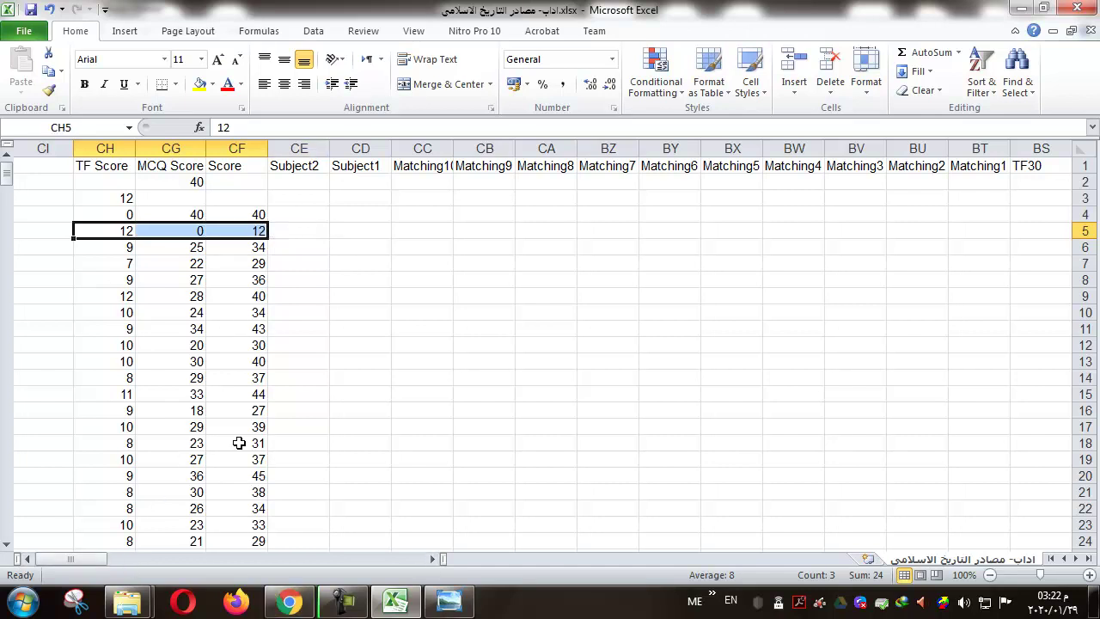
- Compare the Score, MCQ Score and TF Score values in row 11
click(256, 330)
click(188, 335)
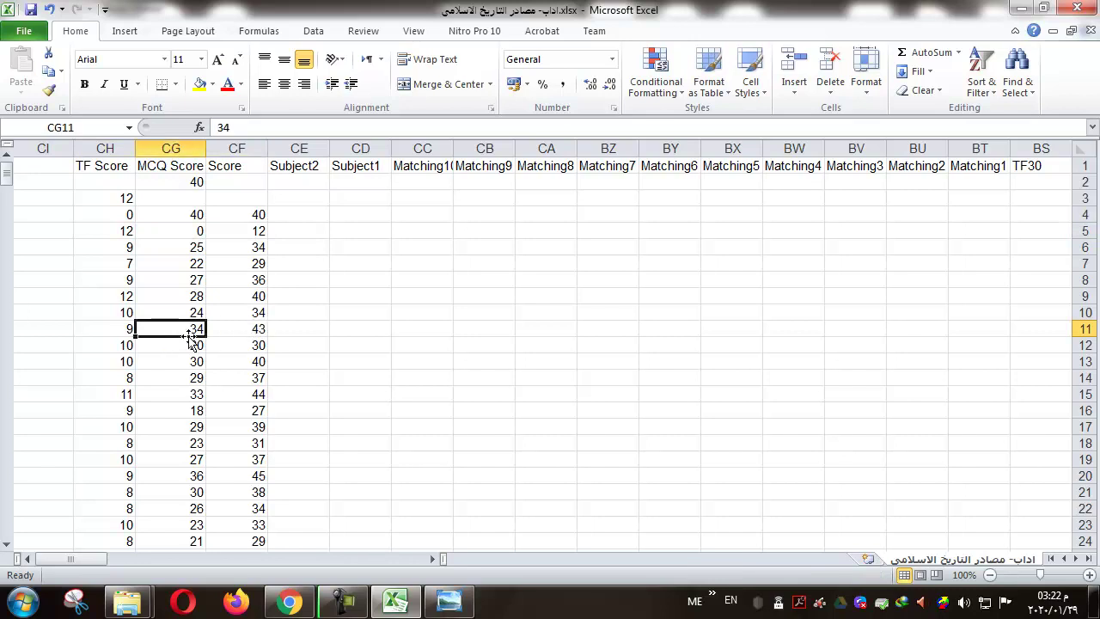
click(121, 330)
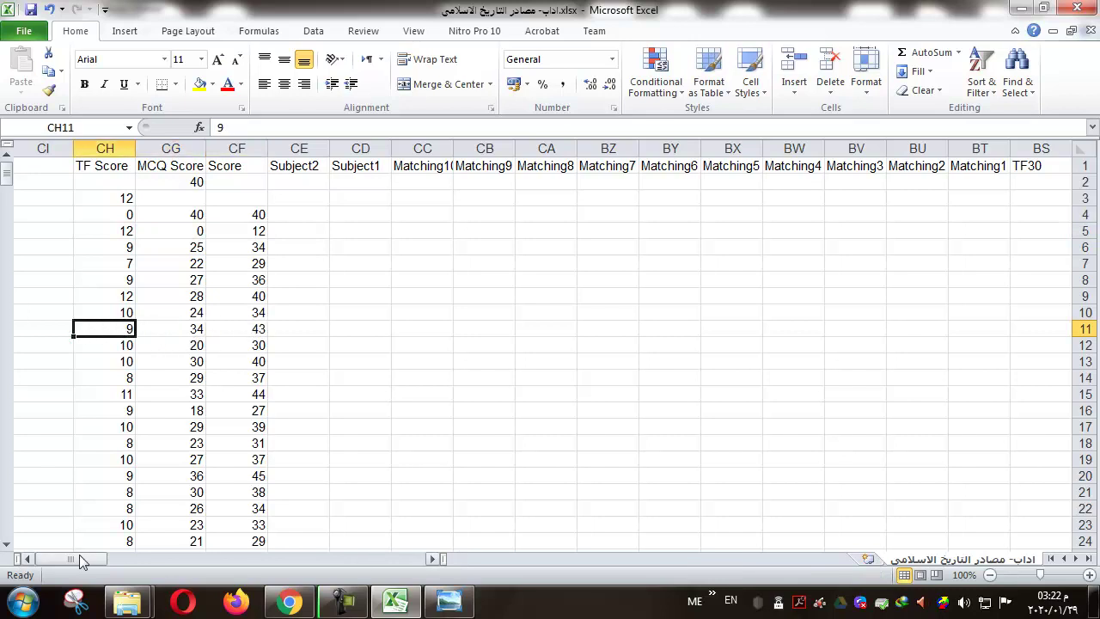
- Compare the ID column with the serial number printed on the scanned sheet 04.jpg in Windows Photo Viewer, returning to the workbook
drag(82, 559, 426, 558)
click(448, 601)
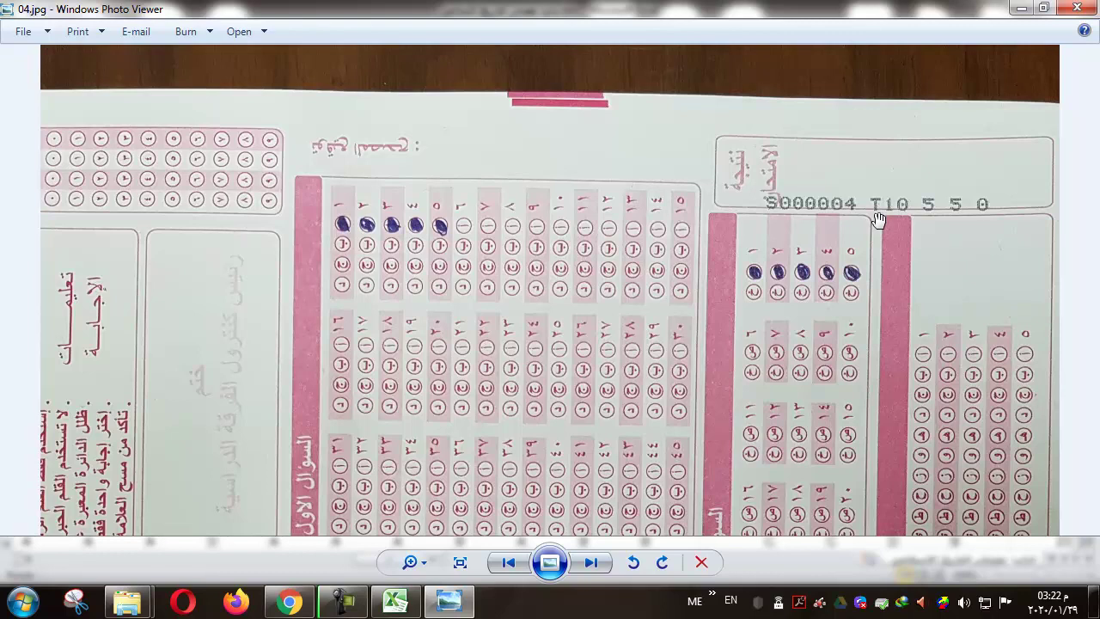
click(395, 600)
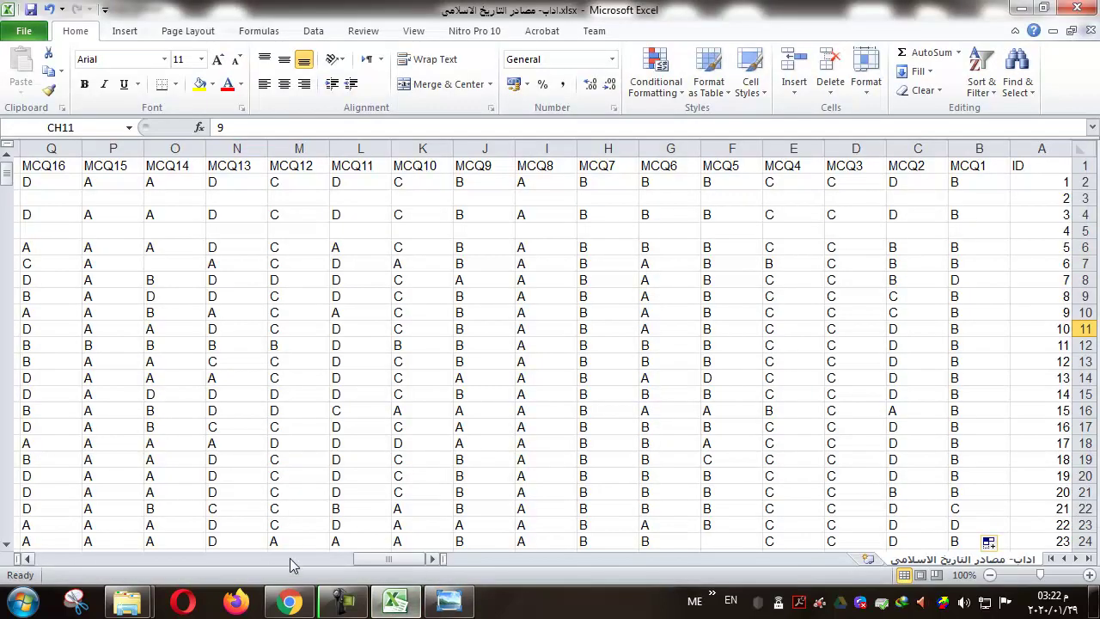
- Compare the Score column with the total printed on 04.jpg and check the scores in CF4 through CF7
drag(389, 558, 70, 558)
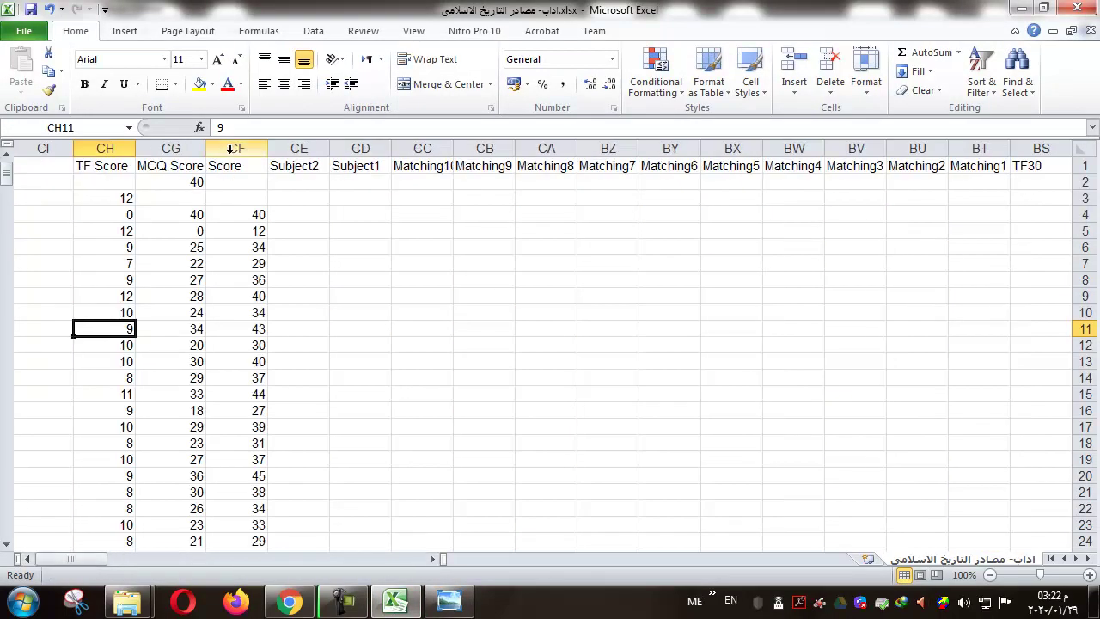
click(230, 152)
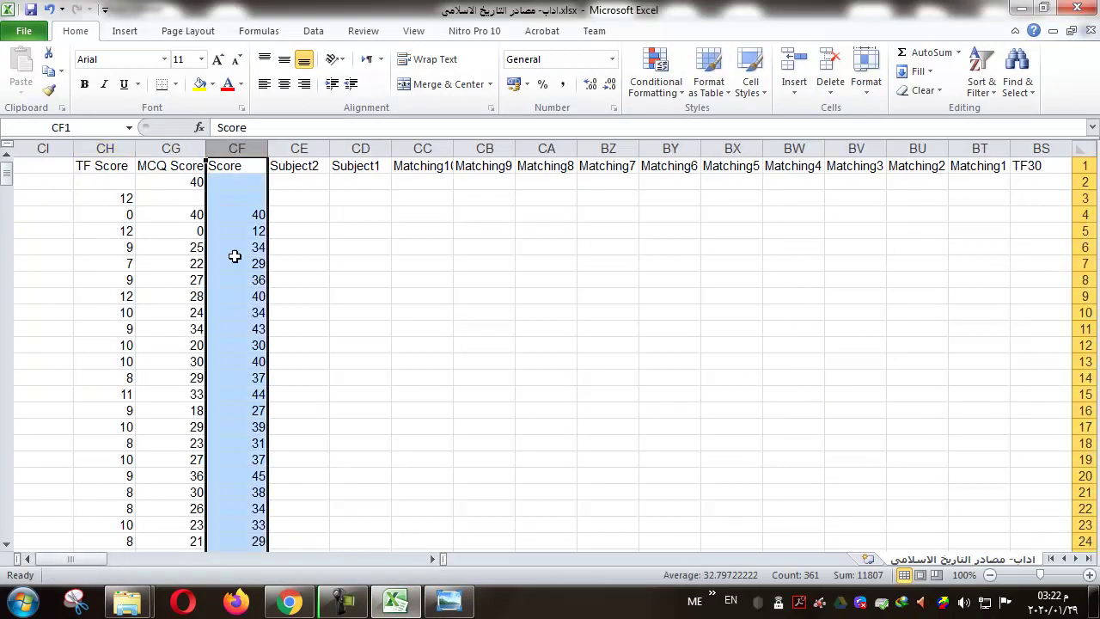
click(448, 601)
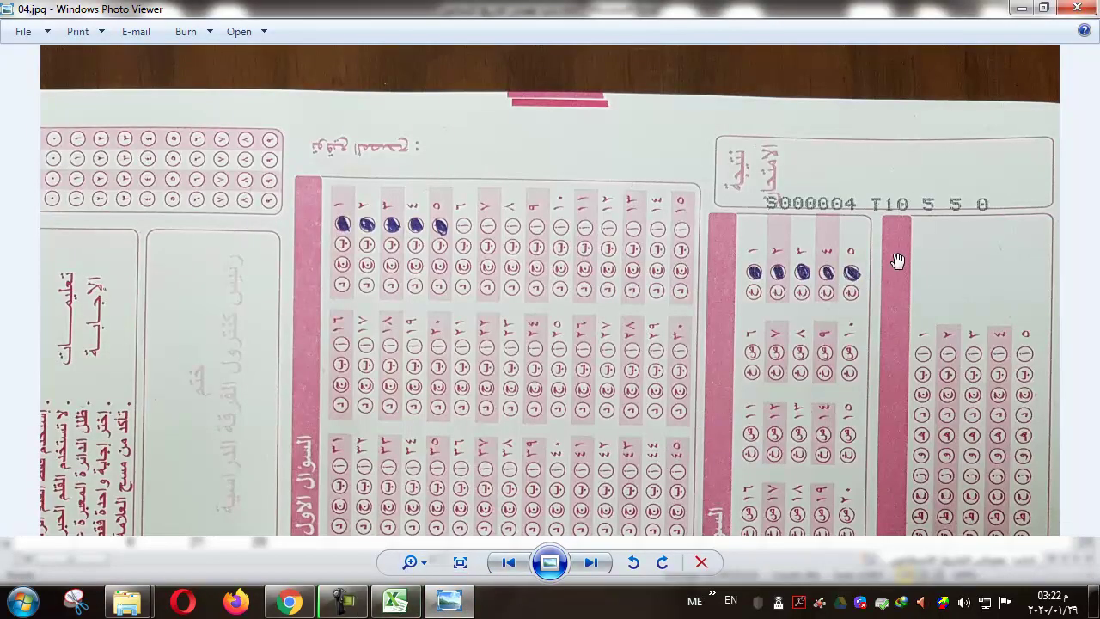
click(395, 601)
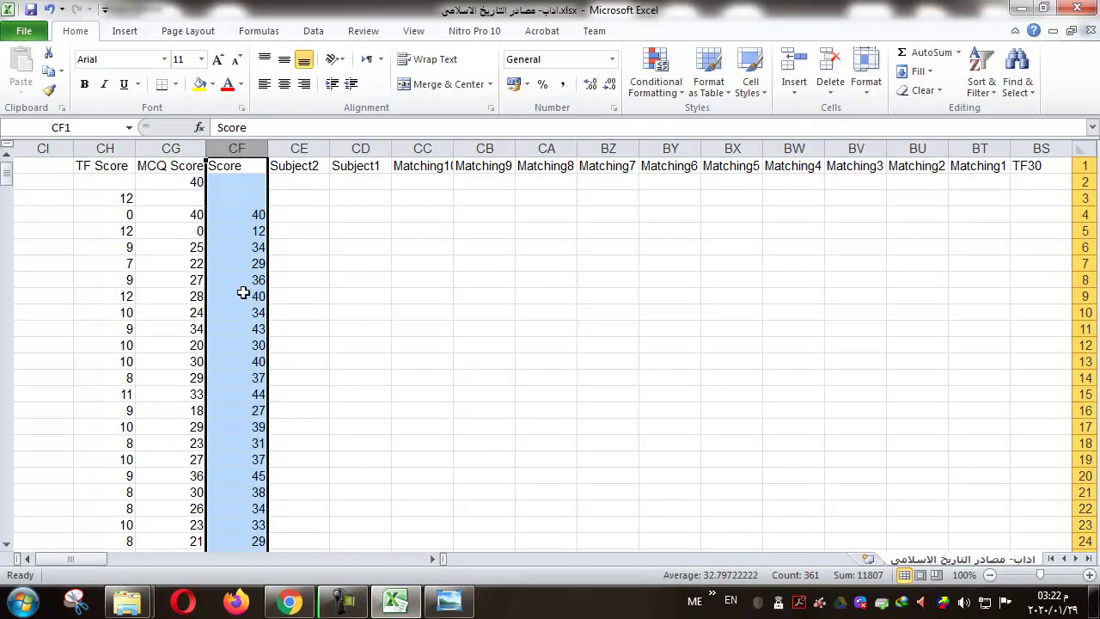
click(251, 213)
click(249, 233)
click(248, 248)
click(246, 267)
- Compare the MCQ Score and TF Score columns with the marks printed on 04.jpg, and zoom in on the next sheet, 05.jpg
click(448, 600)
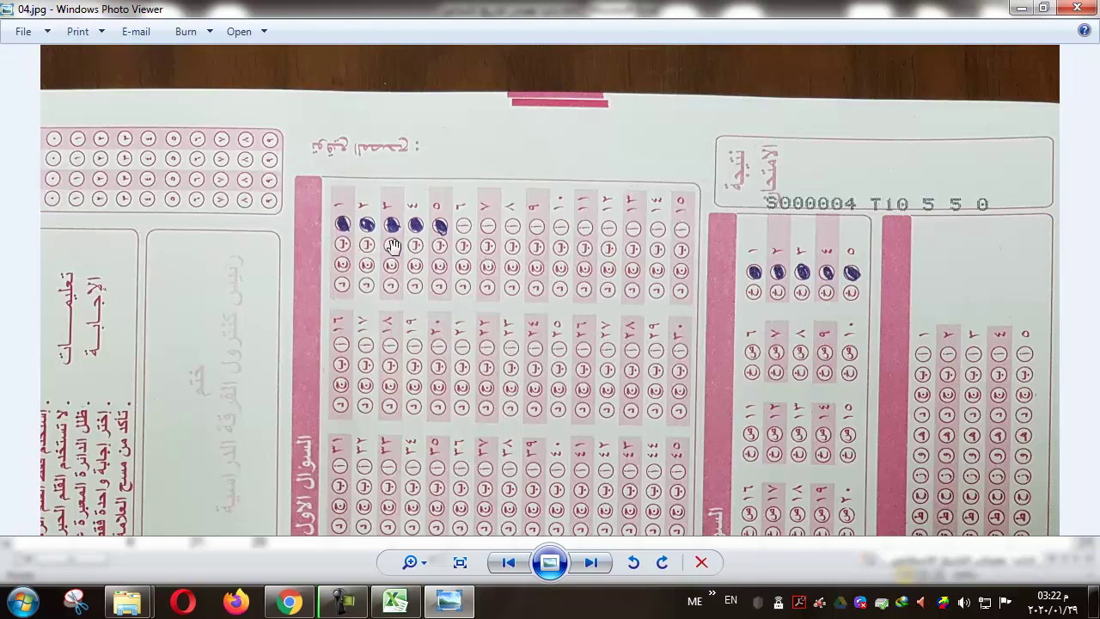
click(395, 601)
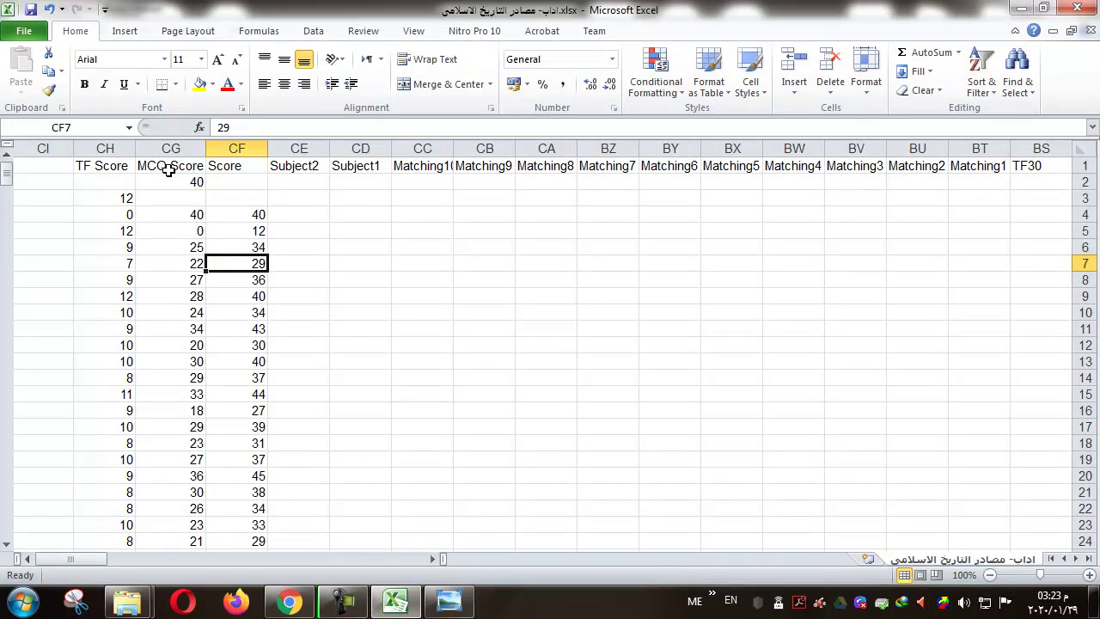
click(448, 602)
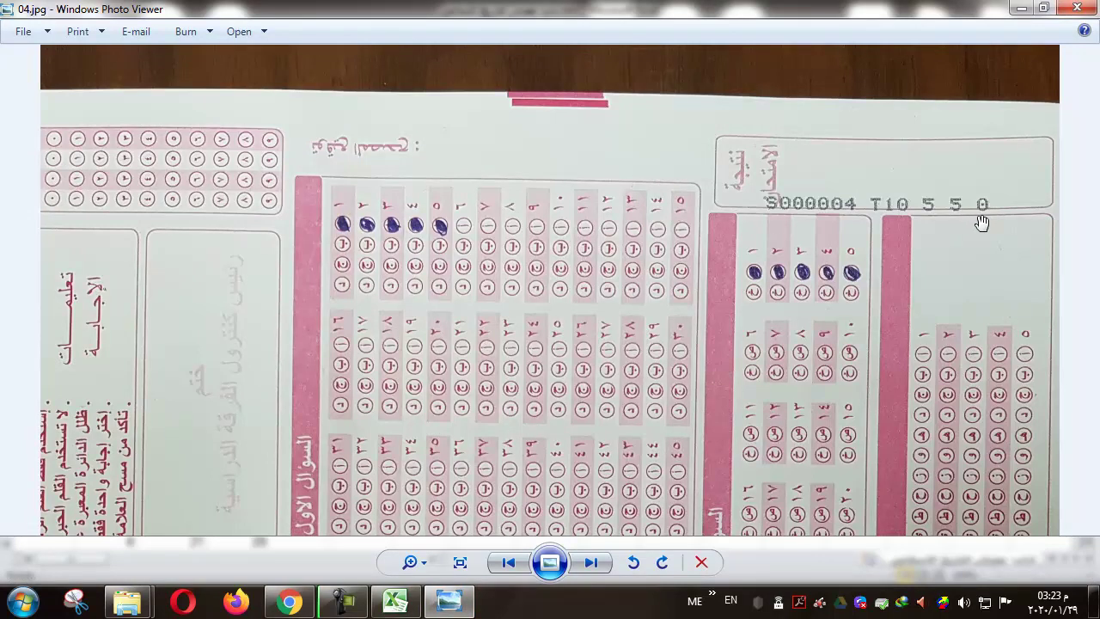
click(395, 601)
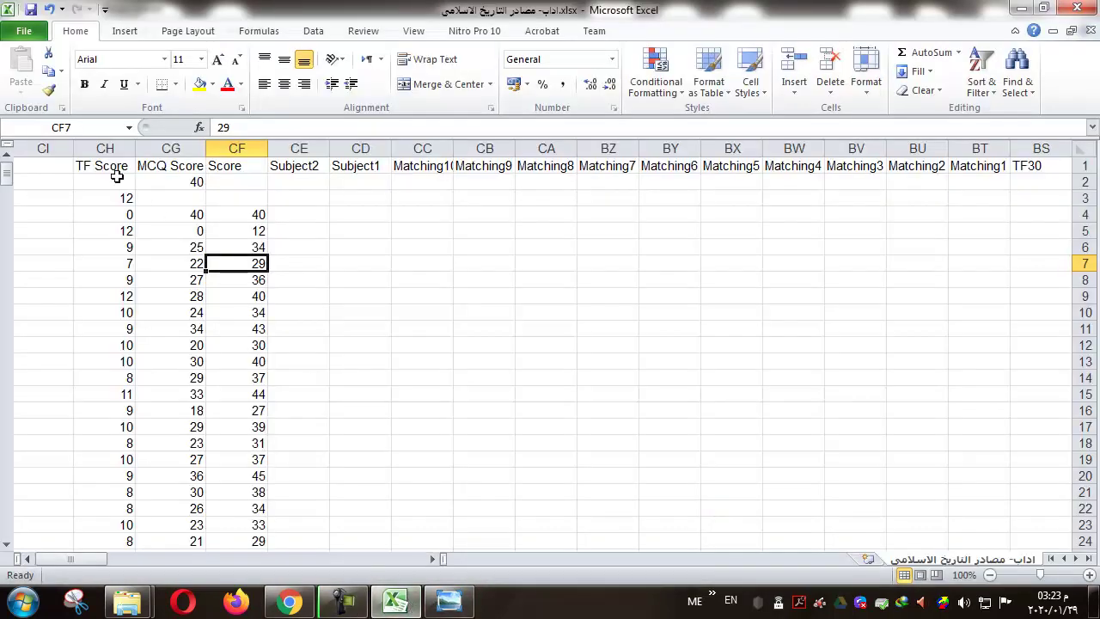
click(449, 602)
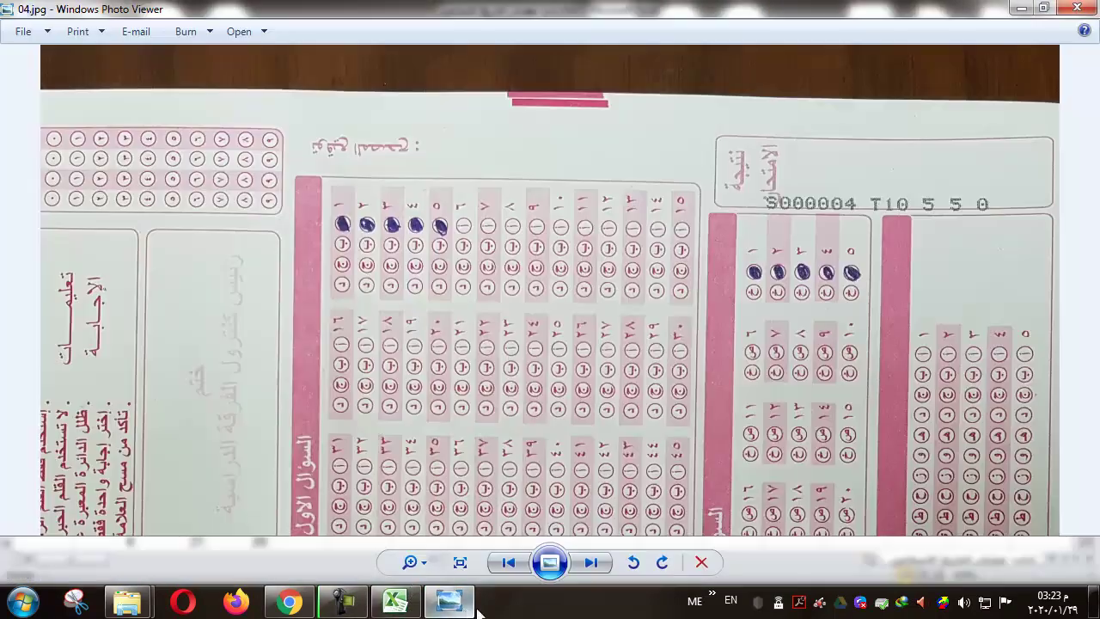
click(591, 563)
scroll(712, 275, up, 4)
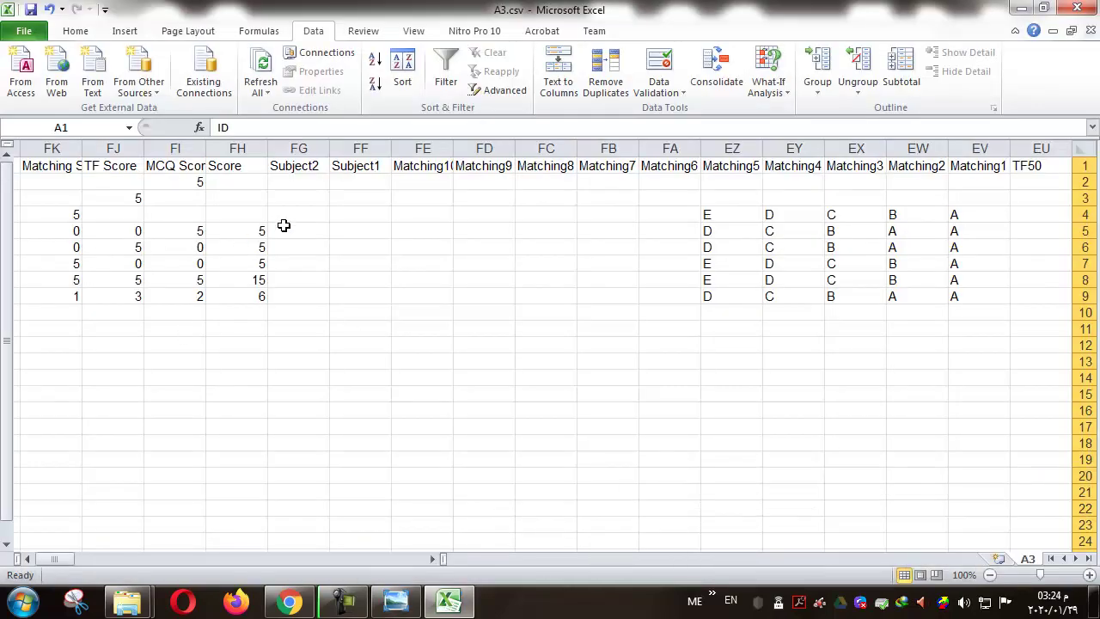
- In the A3.csv workbook, widen the MCQ Score, TF Score and Matching Score columns to fit their headers and review their values
drag(210, 144, 154, 148)
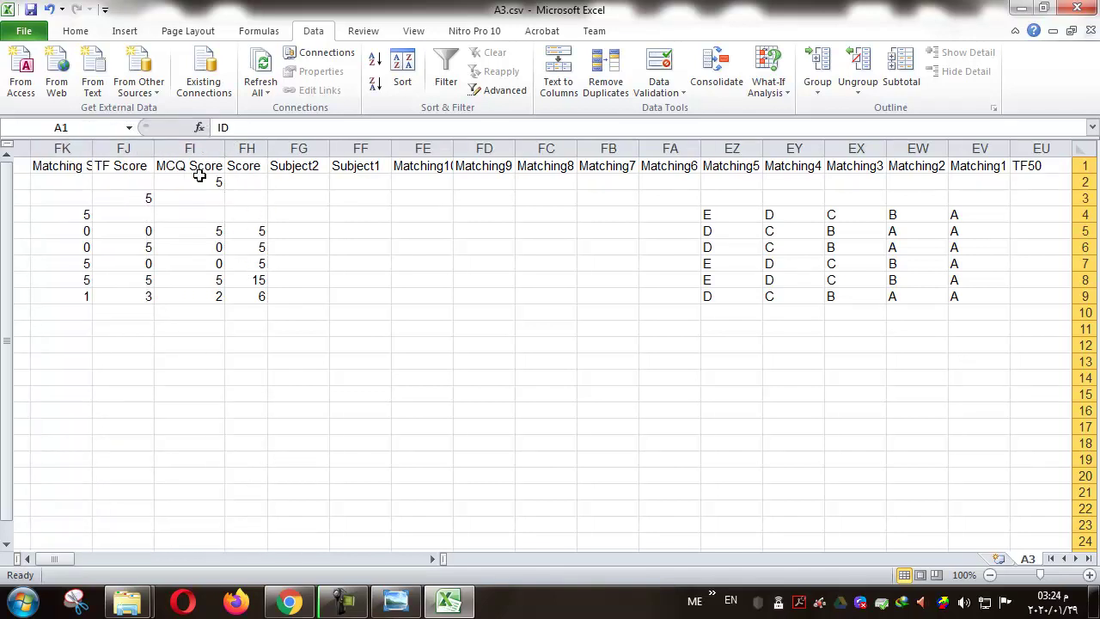
drag(215, 182, 207, 292)
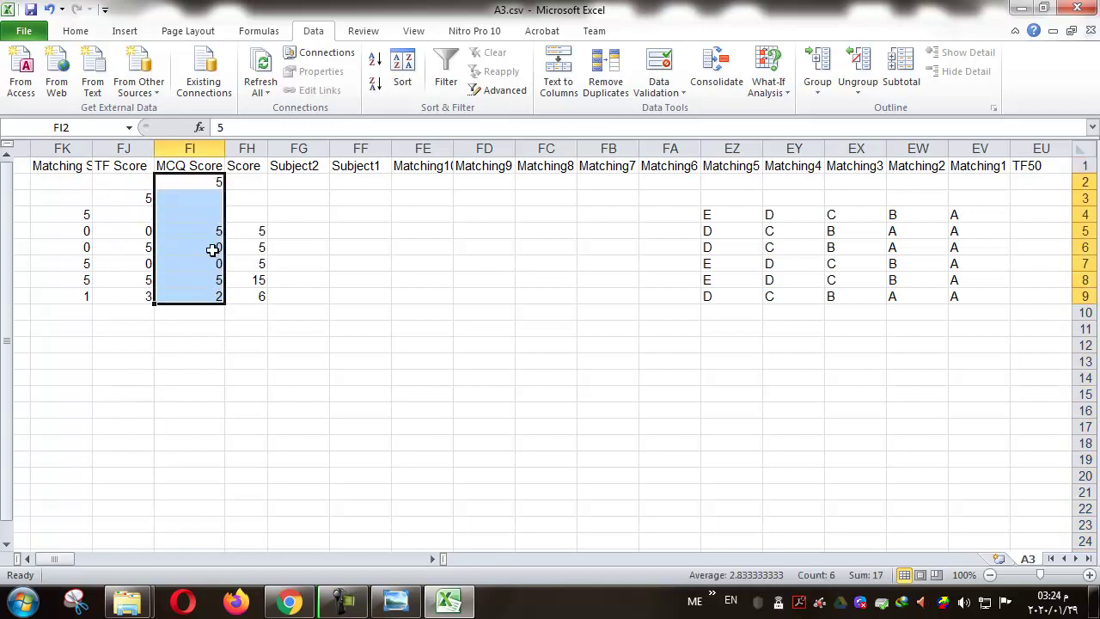
drag(93, 148, 88, 148)
drag(122, 166, 124, 292)
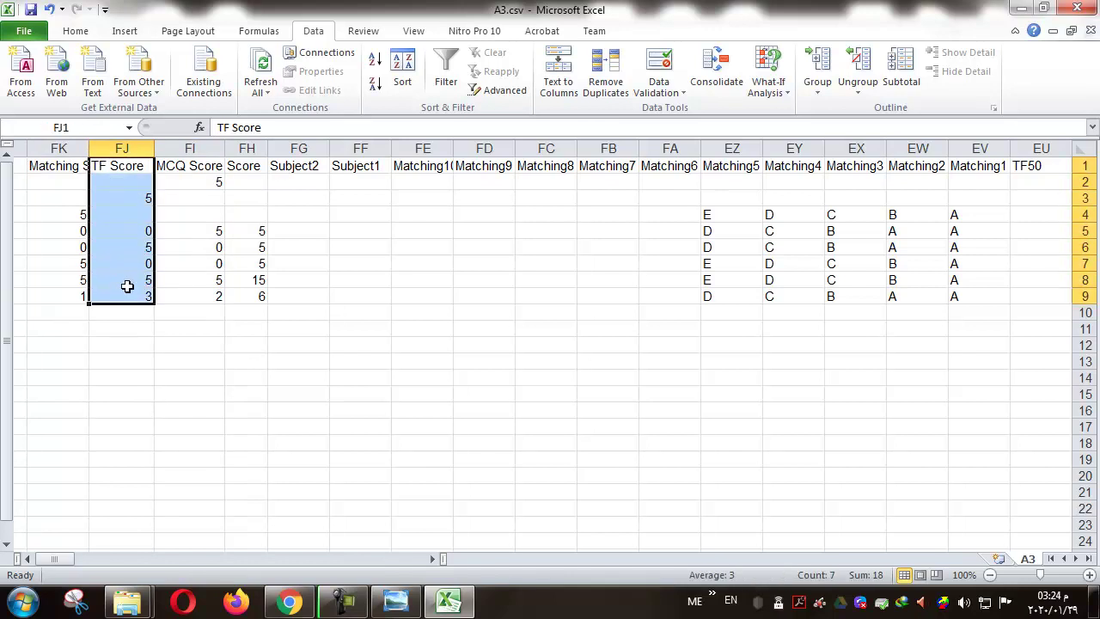
drag(54, 168, 56, 292)
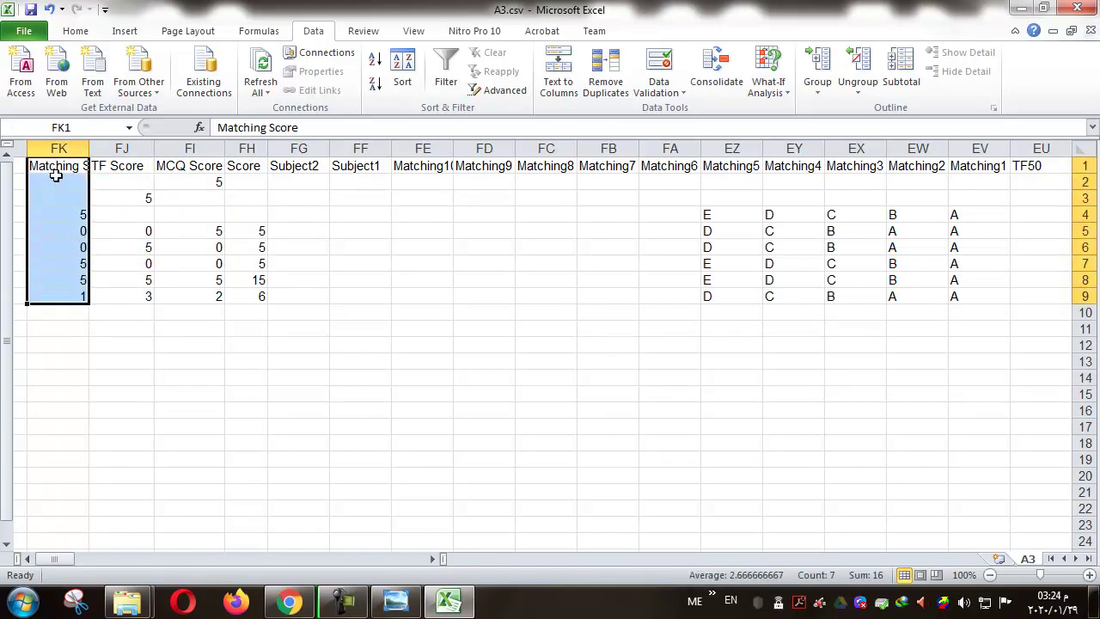
drag(26, 147, 1, 149)
click(28, 559)
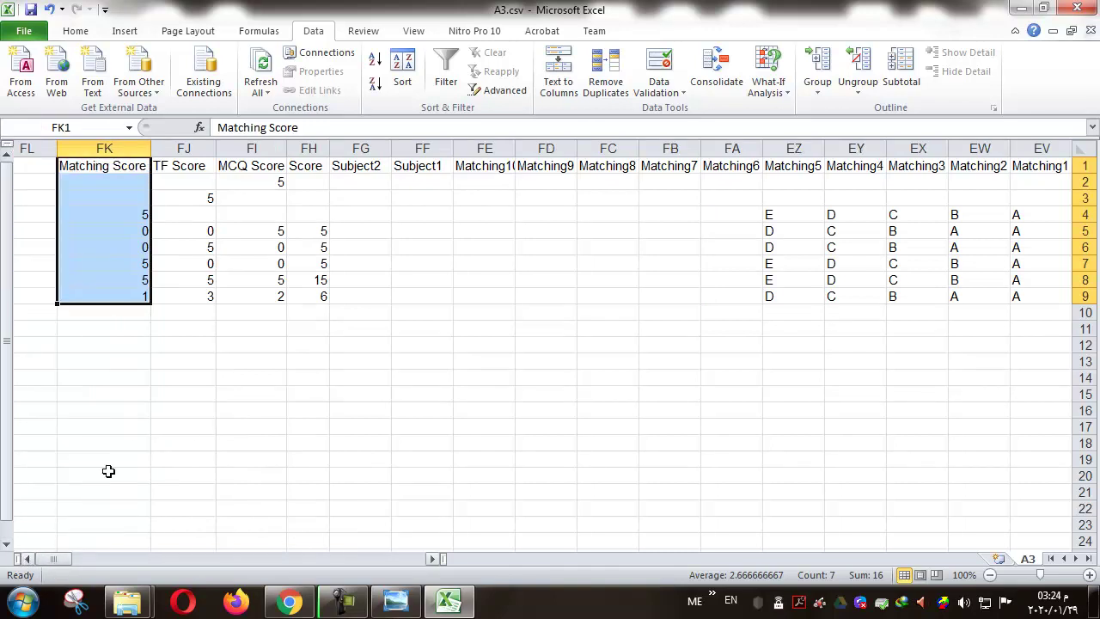
- Select the Matching Score, TF Score and MCQ Score columns and compare them with the result printed on 05.jpg
drag(125, 141, 282, 144)
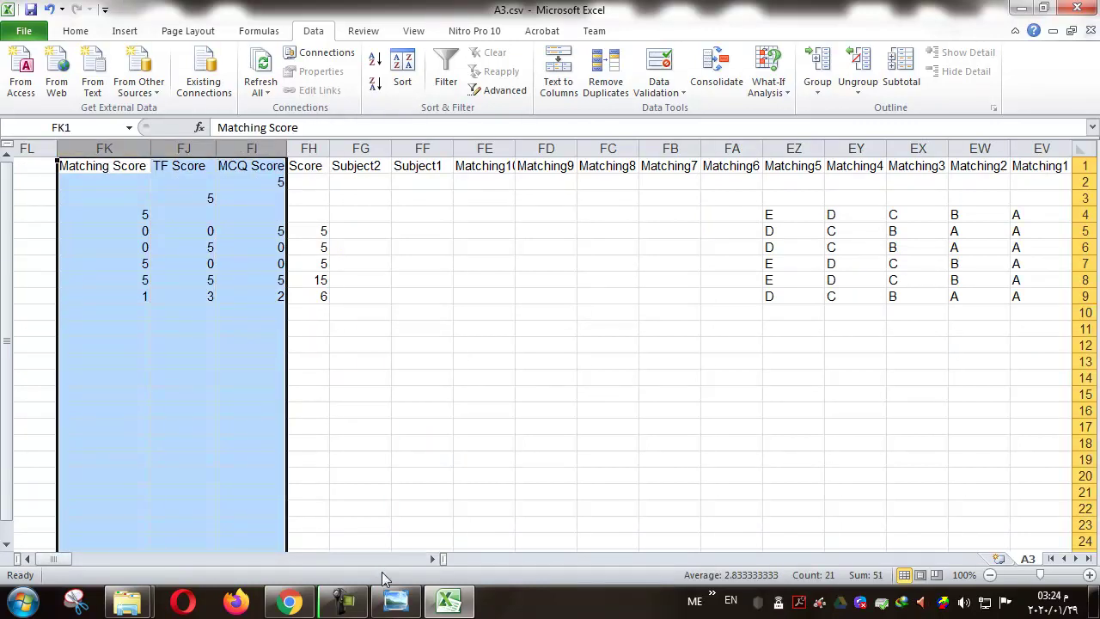
click(396, 600)
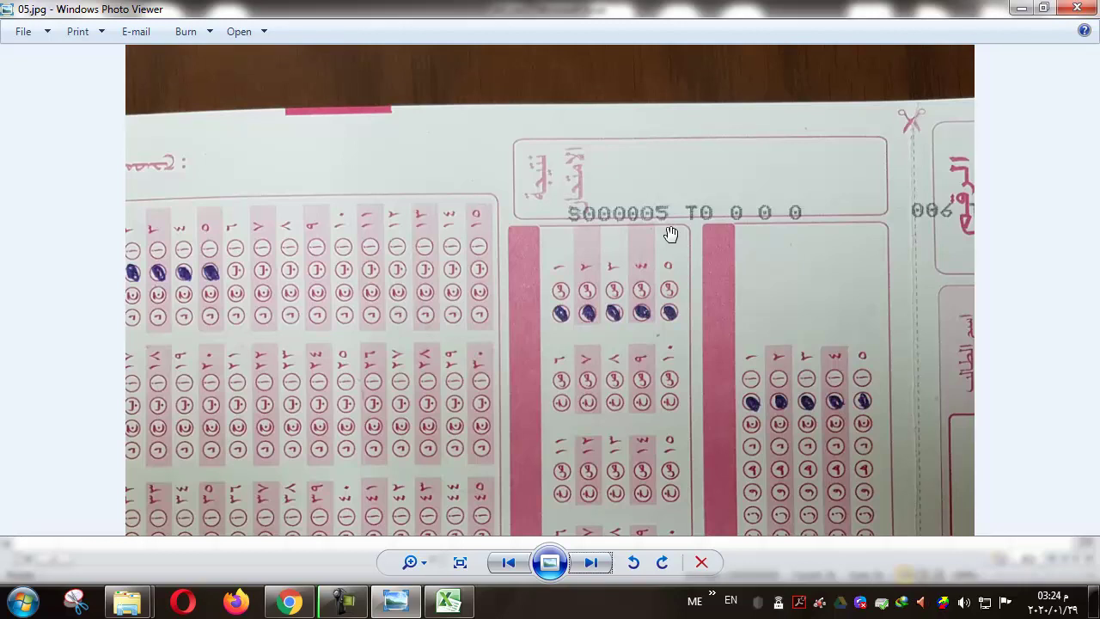
click(458, 595)
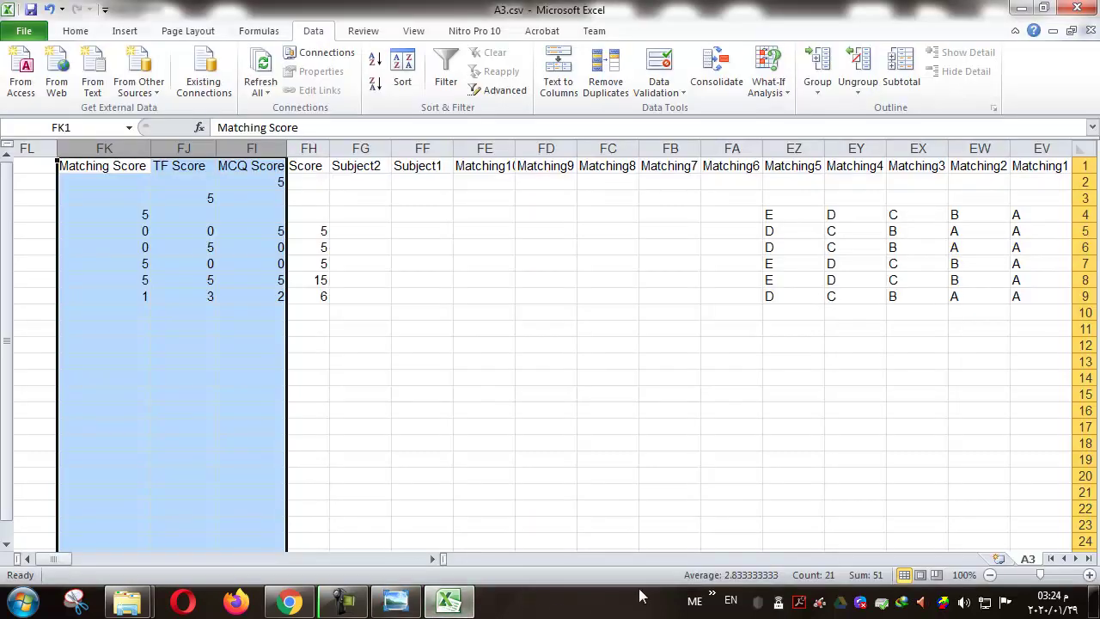
click(344, 599)
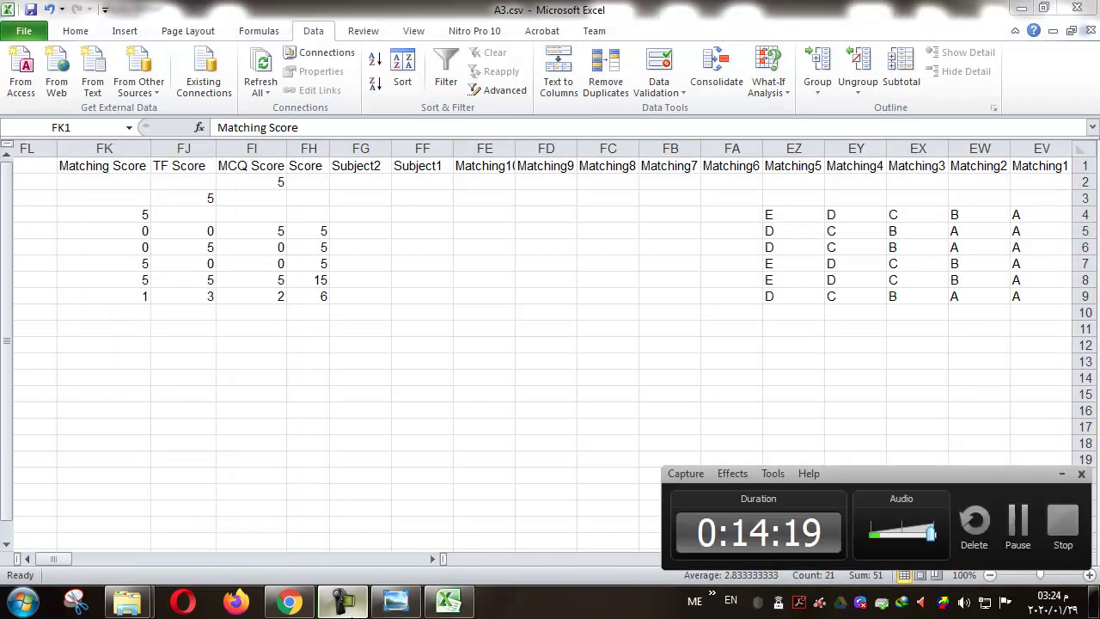
click(344, 599)
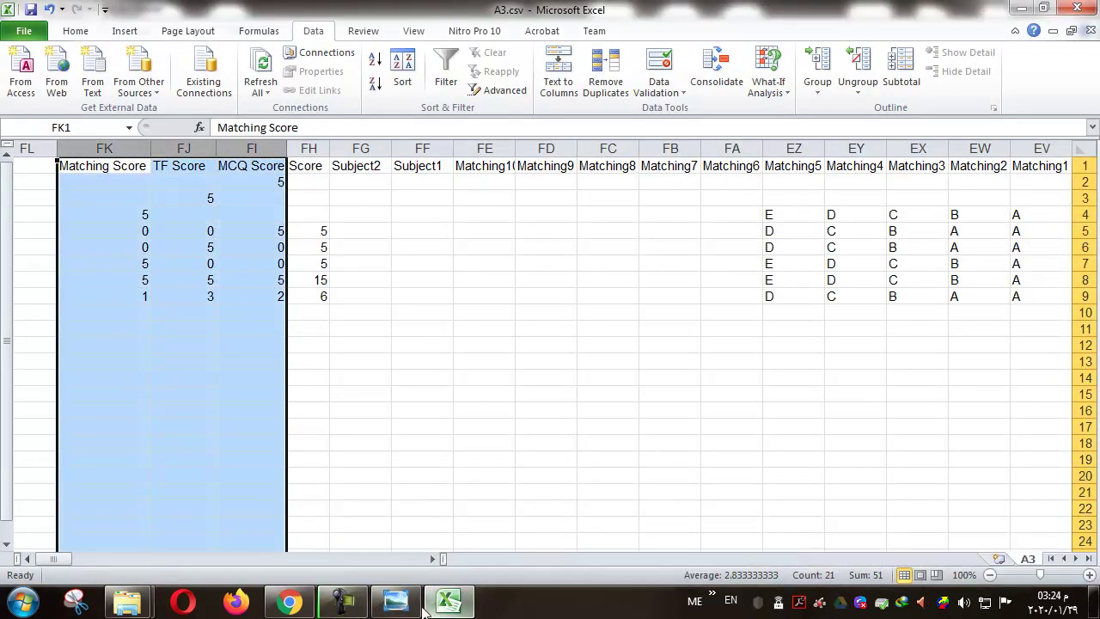
- Open the workbook اداب- مصادر التاريخ الاسلامي.xlsx from its folder in Windows Explorer
mouse_move(127, 602)
click(292, 505)
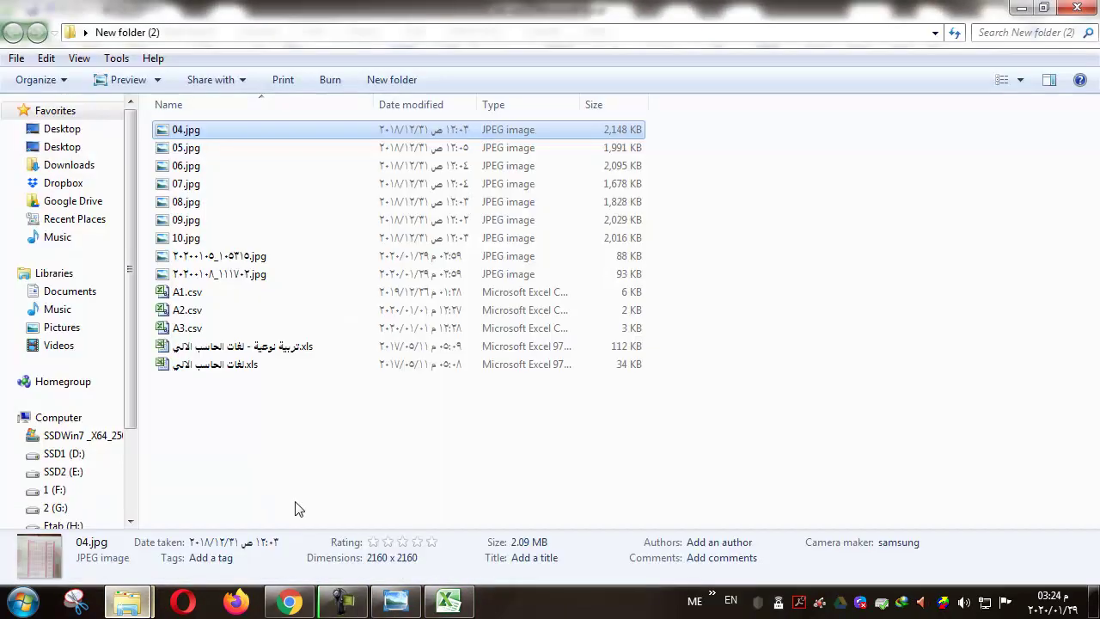
click(137, 507)
click(120, 32)
click(318, 127)
double_click(319, 127)
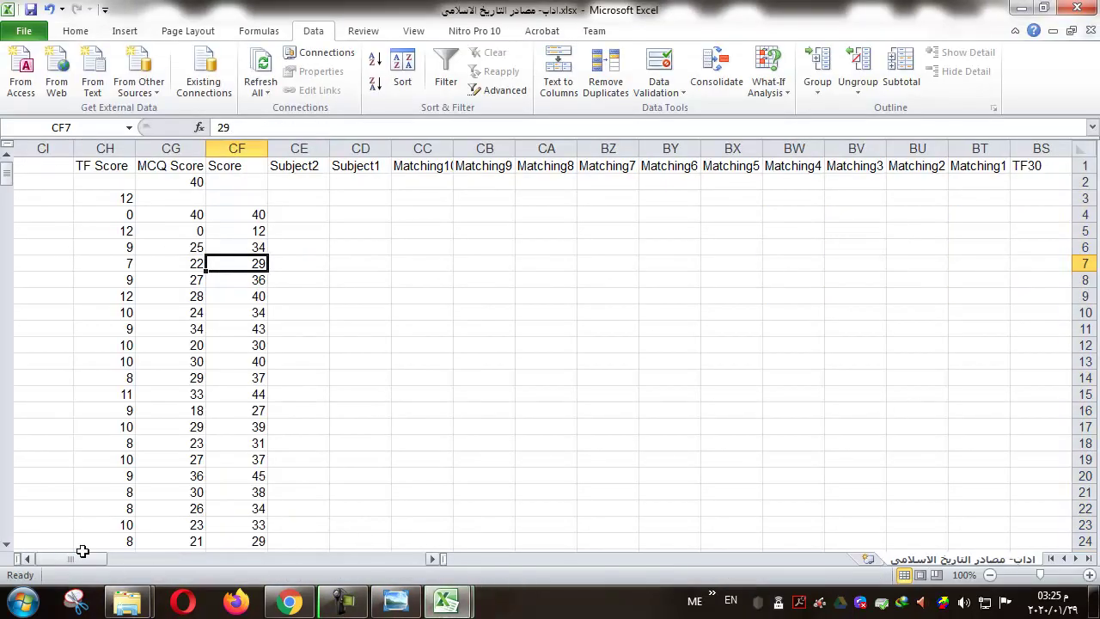
- Check the blank MCQ5 answer in F24 again and look through the answers to about row 100 and back to the headers
drag(88, 562, 405, 560)
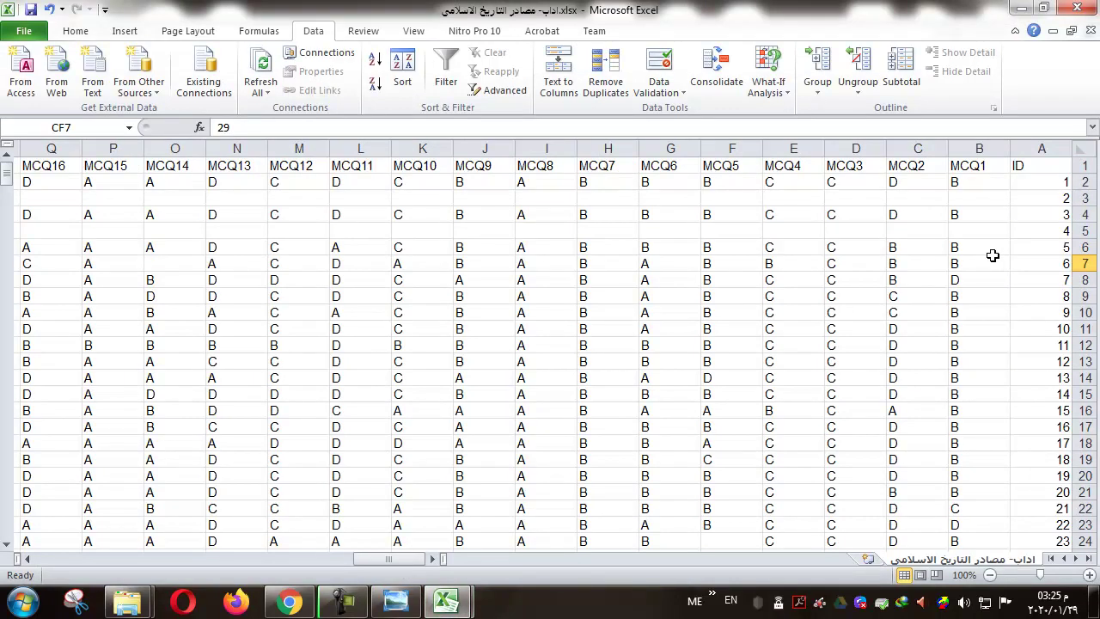
scroll(839, 413, down, 3)
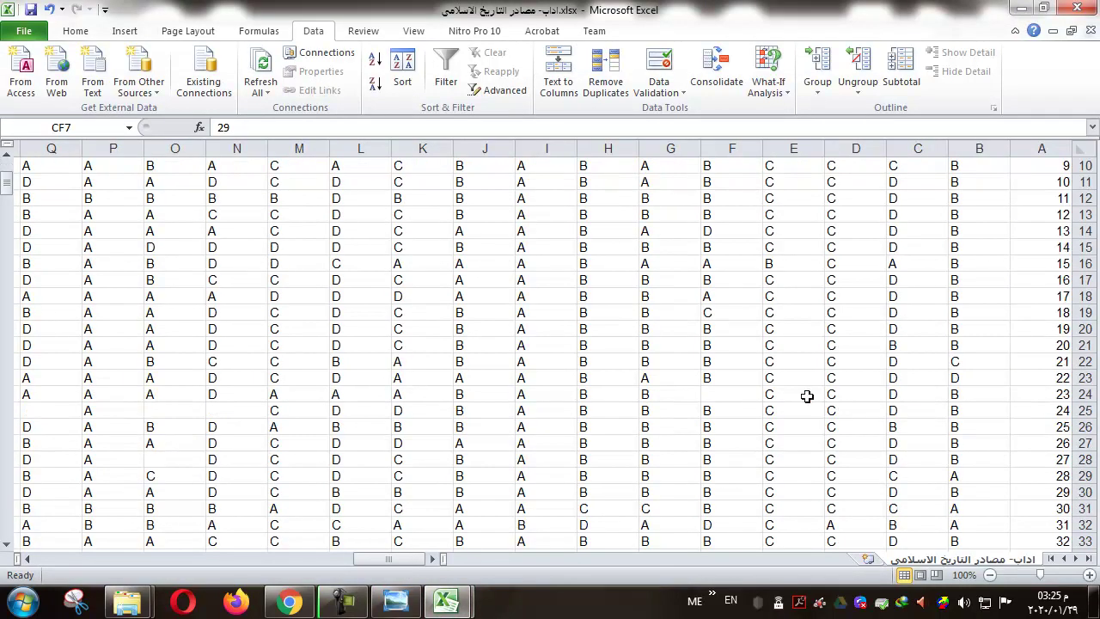
click(729, 406)
click(730, 392)
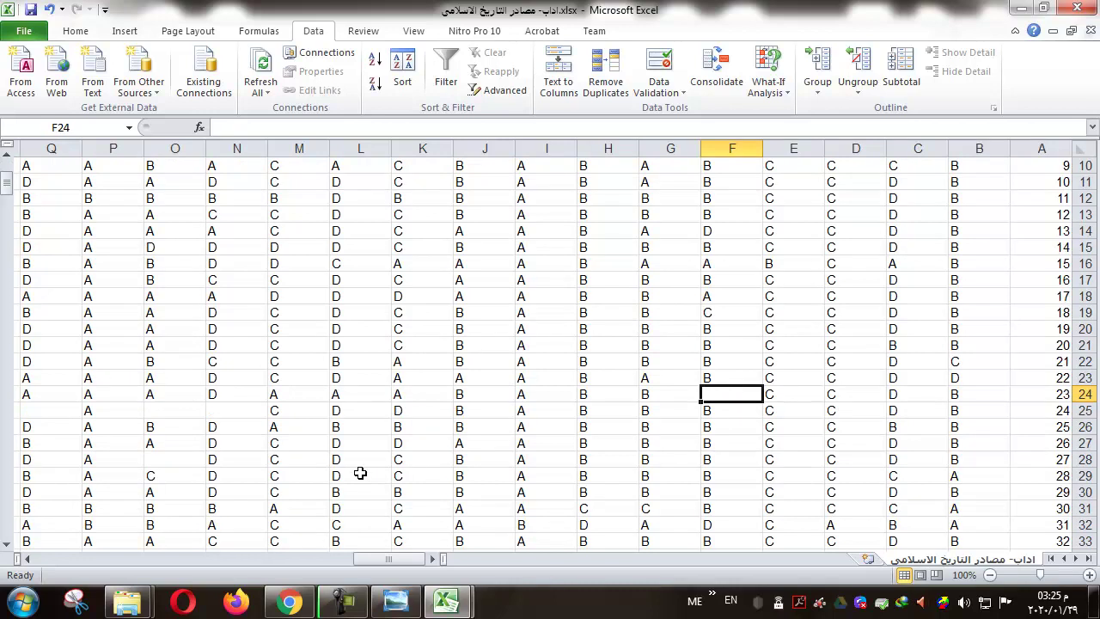
scroll(579, 441, down, 9)
scroll(580, 441, down, 14)
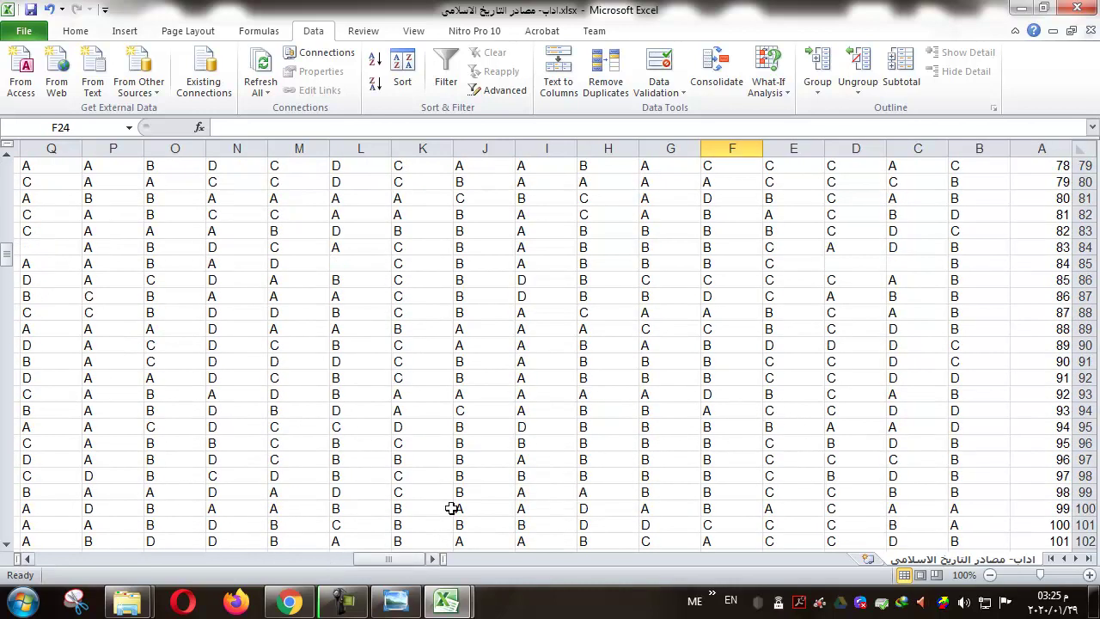
scroll(418, 467, up, 12)
drag(9, 220, 5, 120)
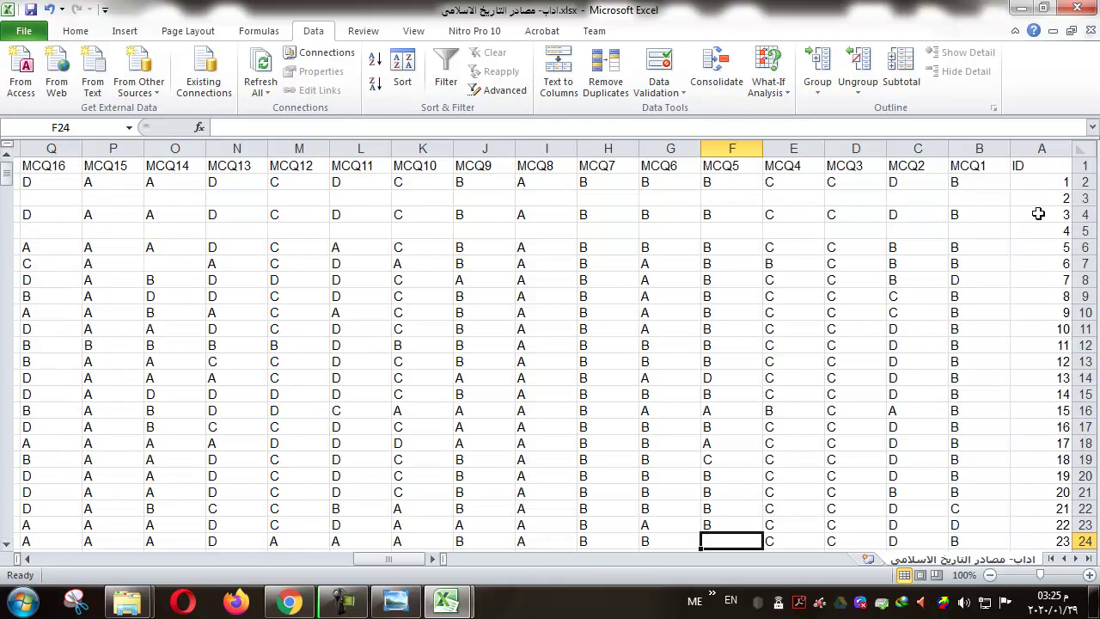
- Clear all the numbers below the ID header in column A
drag(1050, 183, 1044, 549)
key(Delete)
scroll(1073, 343, up, 5)
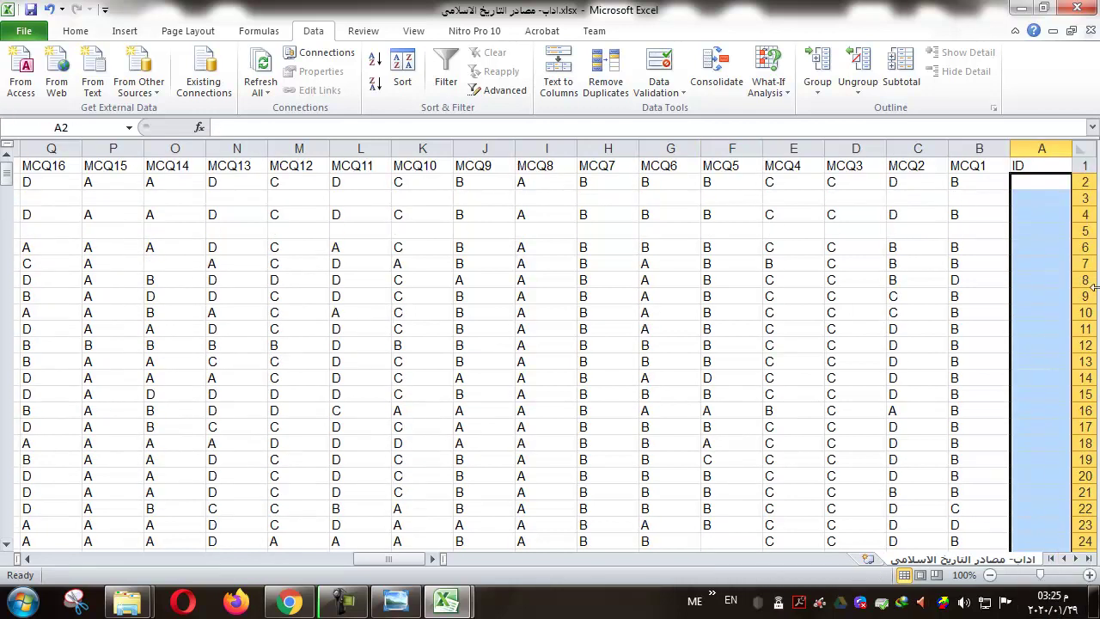
- Enter 1 and 2 in A2 and A3 and fill the number series down the ID column to row 363
click(1048, 181)
text(1)
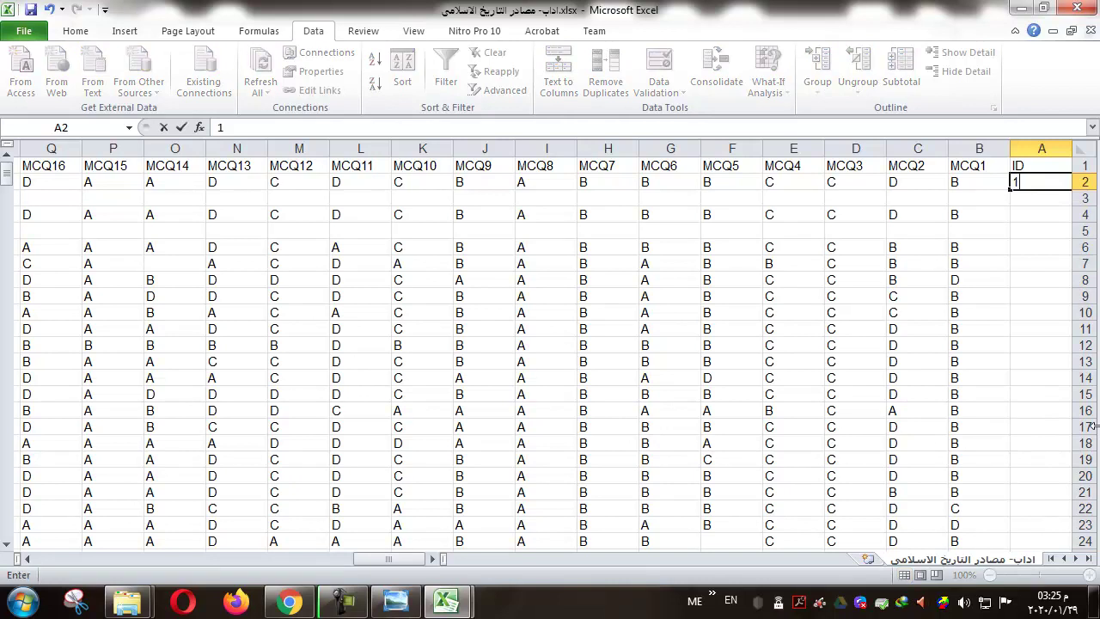
key(Return)
text(2)
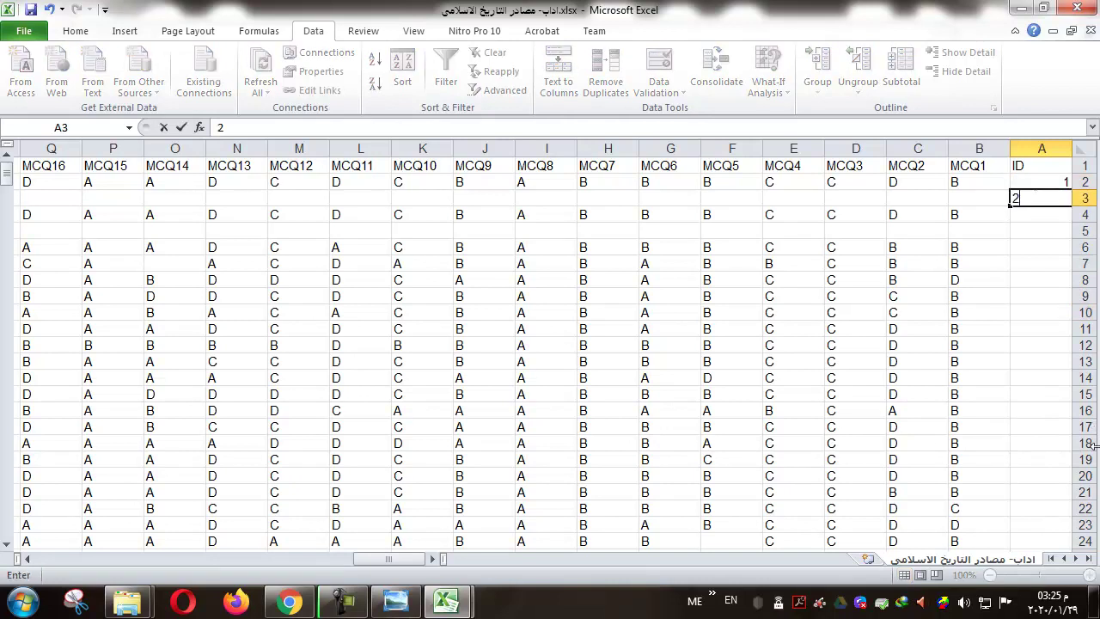
click(1084, 246)
drag(1048, 182, 1053, 188)
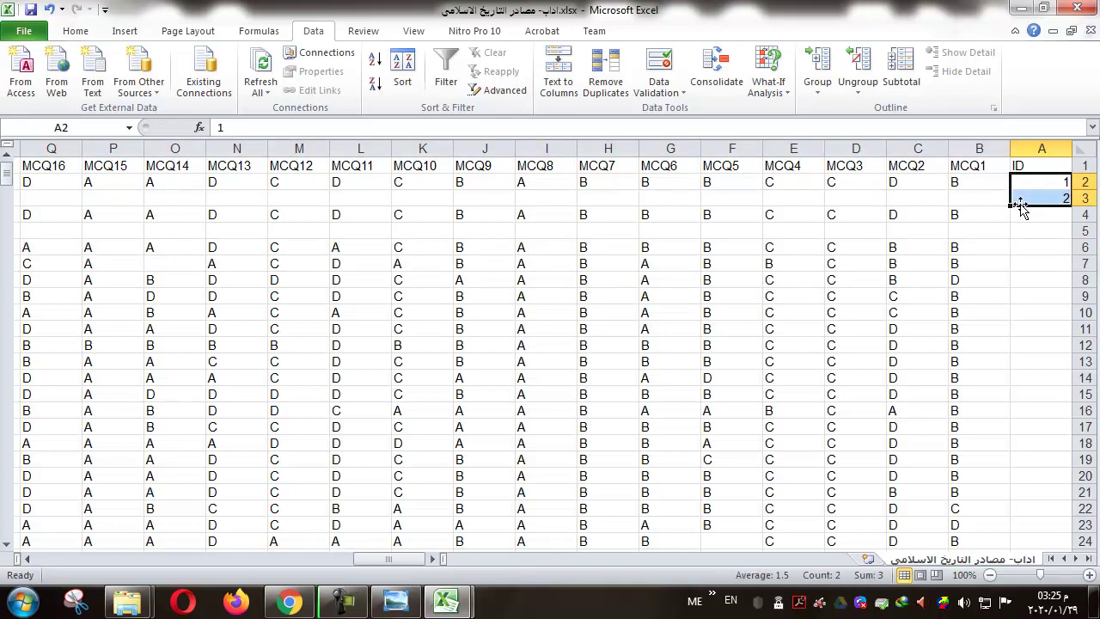
drag(1009, 207, 1031, 514)
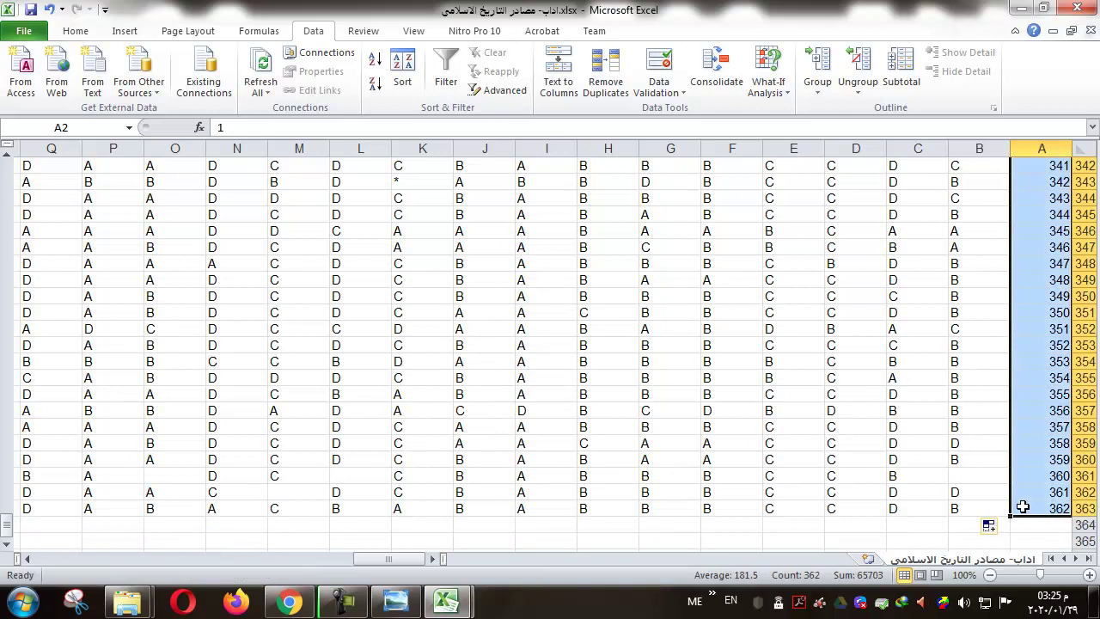
scroll(1042, 507, up, 9)
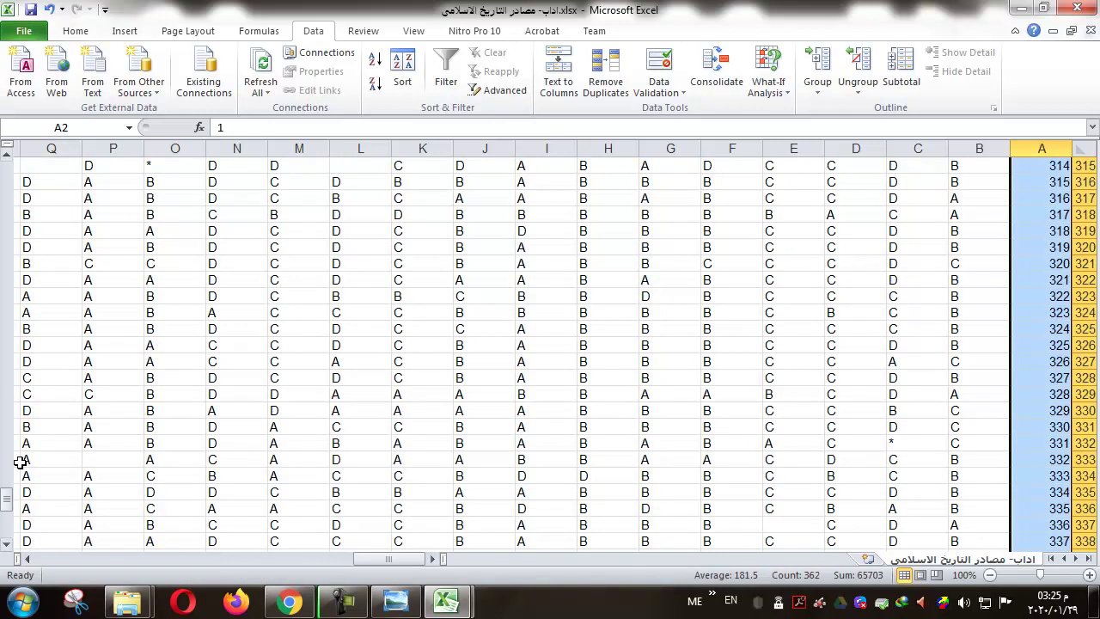
drag(10, 507, 7, 156)
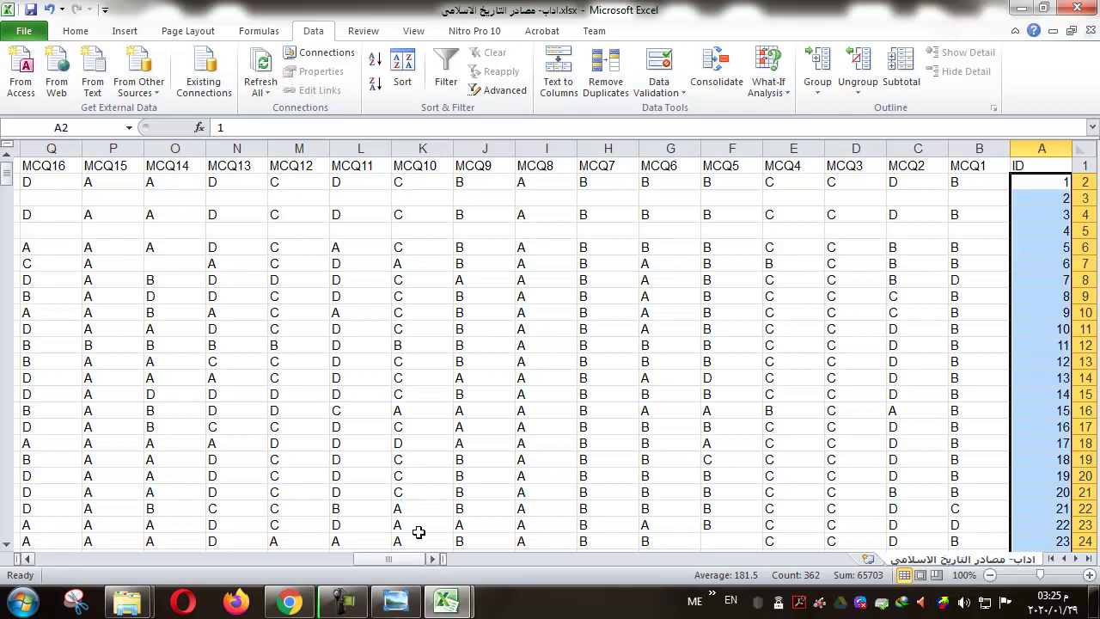
- Save a copy of the workbook in the same folder as 2, with the Excel Workbook (*.xlsx) type
click(25, 33)
click(73, 90)
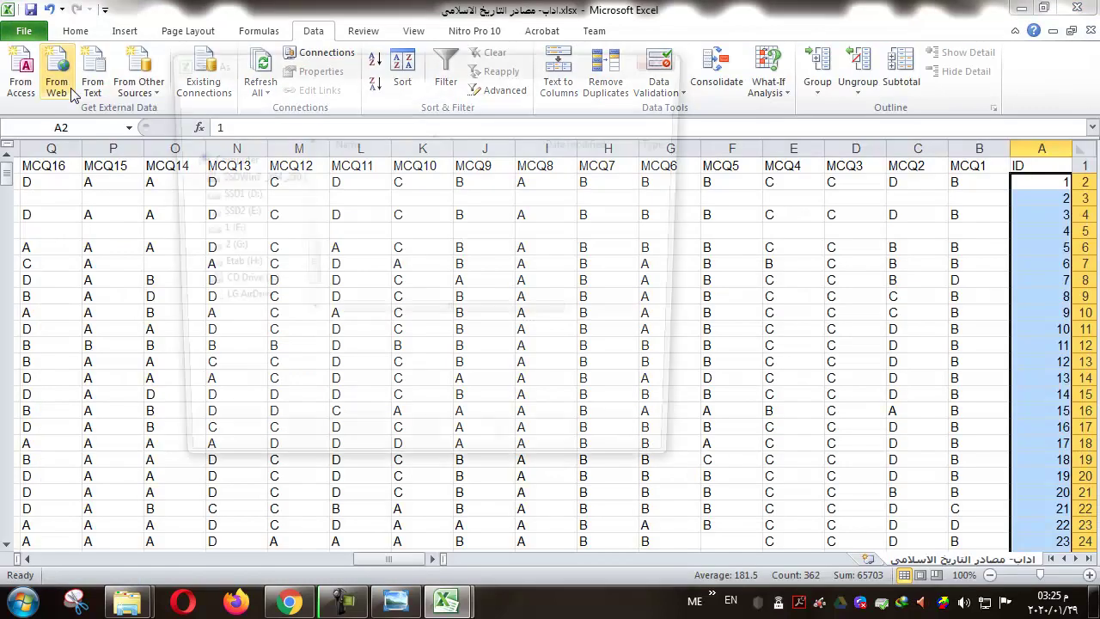
drag(309, 220, 306, 165)
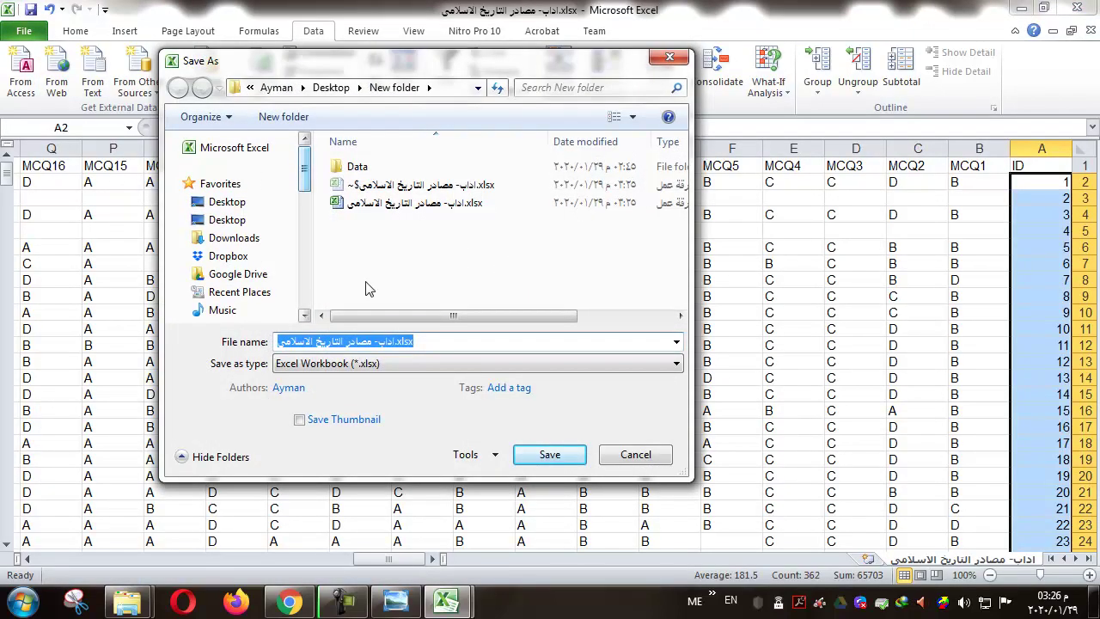
text(2)
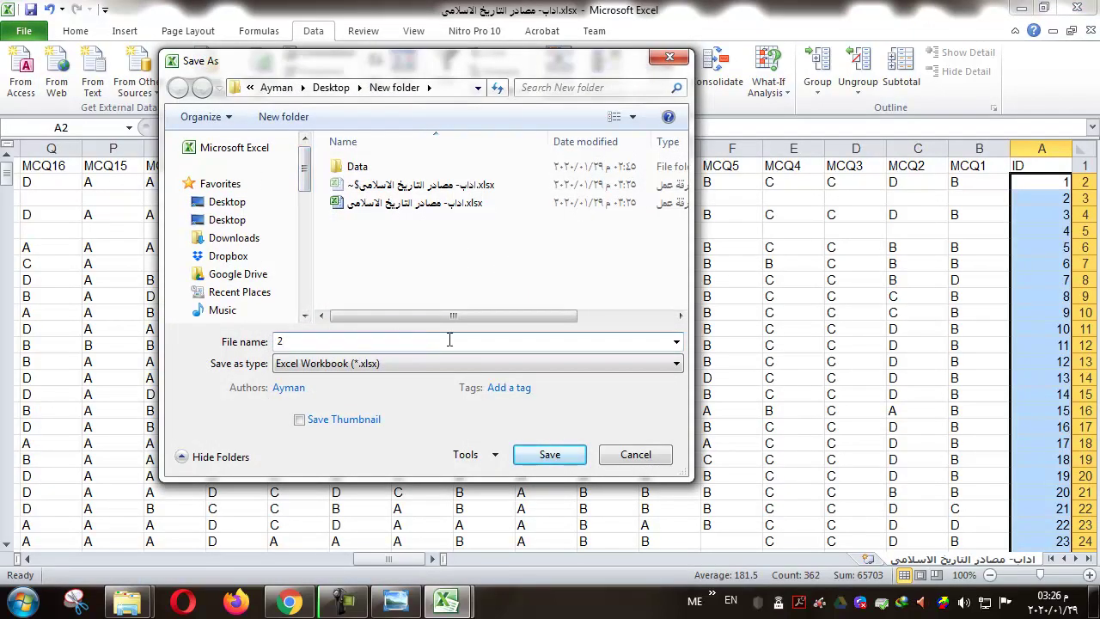
click(441, 368)
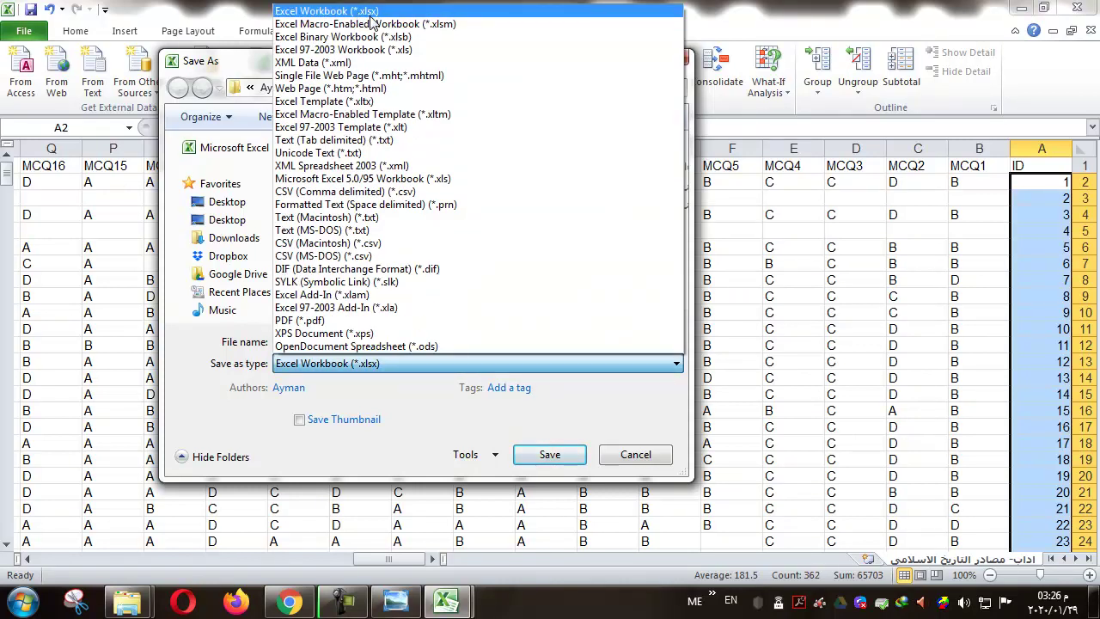
click(322, 12)
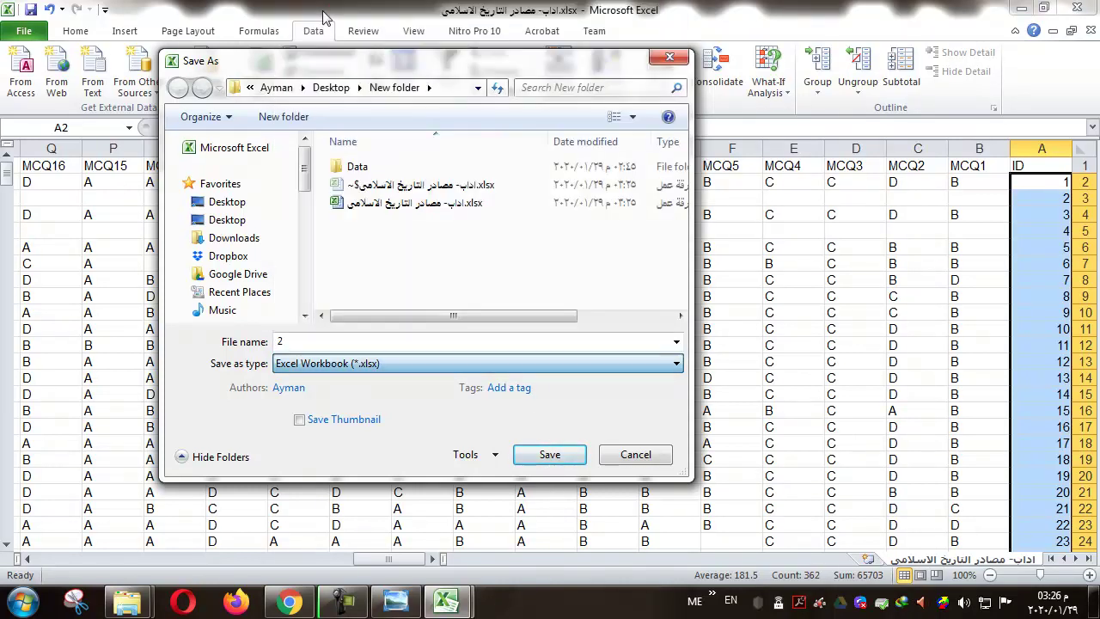
click(550, 454)
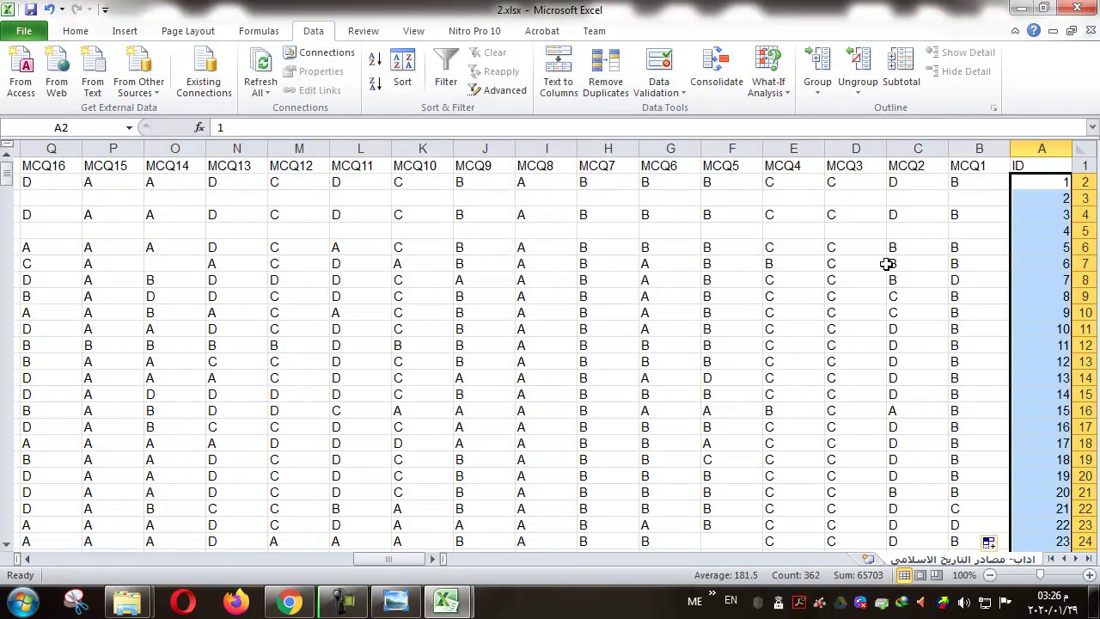
click(991, 149)
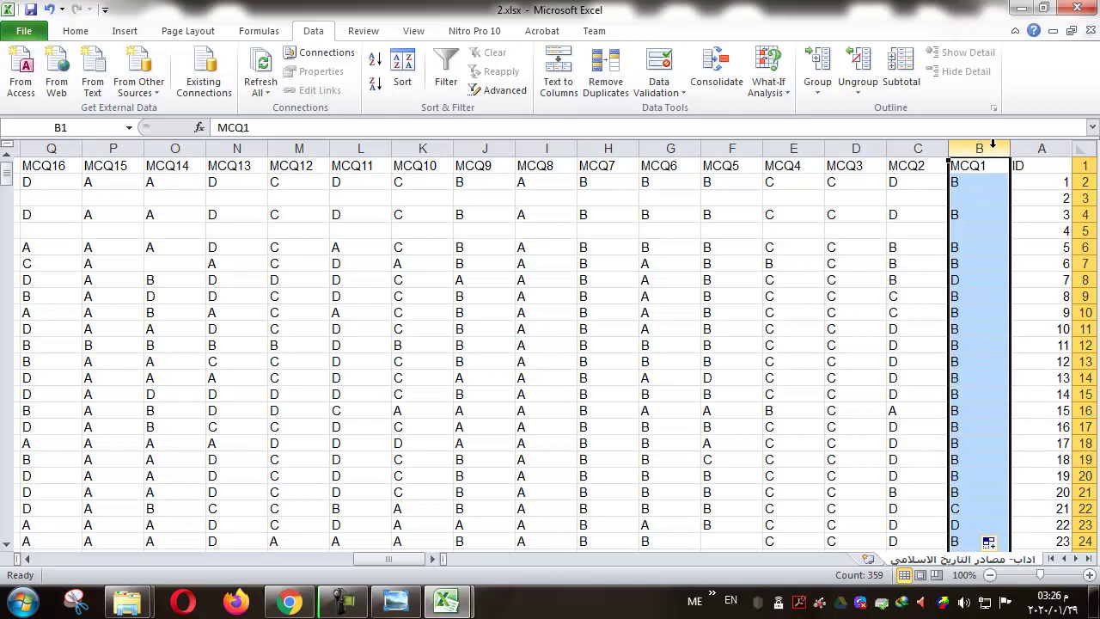
drag(964, 145, 786, 148)
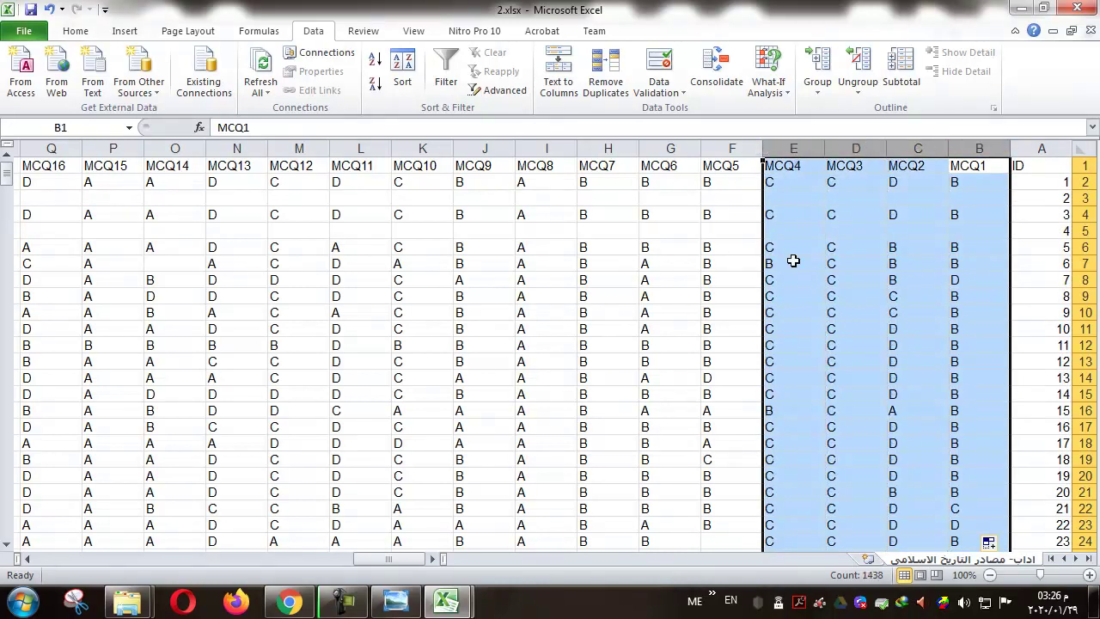
click(979, 148)
drag(371, 567, 53, 567)
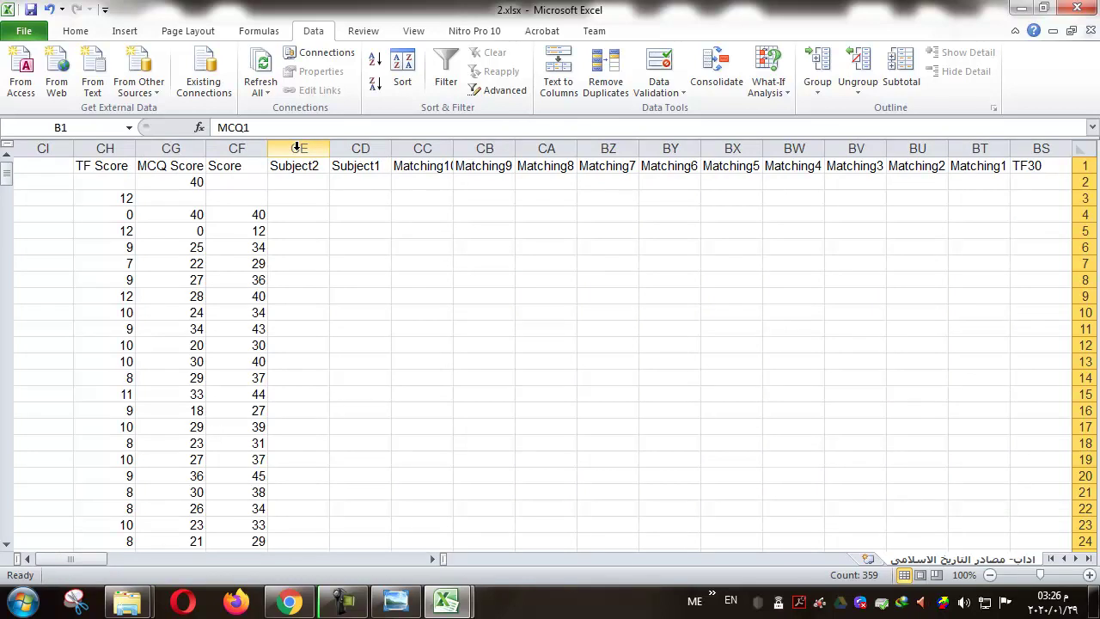
shift+click(296, 149)
mouse_move(79, 560)
mouse_down()
mouse_move(405, 575)
mouse_move(49, 557)
mouse_move(411, 586)
mouse_move(172, 559)
mouse_move(69, 562)
mouse_up()
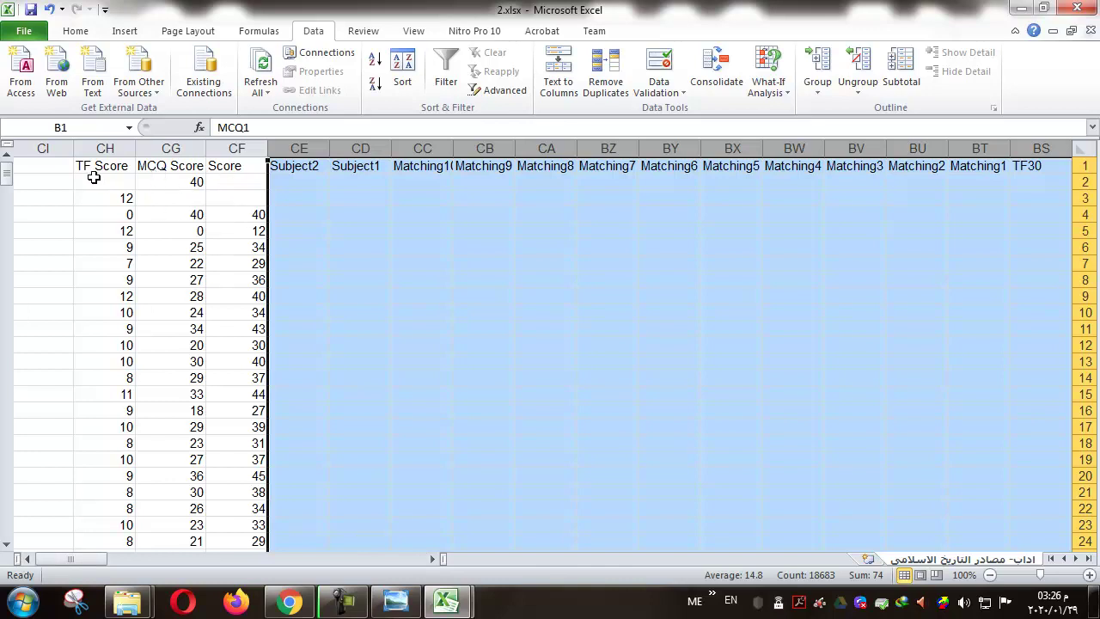
drag(73, 560, 486, 582)
- Delete all answer columns from MCQ1 (B) through Subject2 (CE)
click(980, 149)
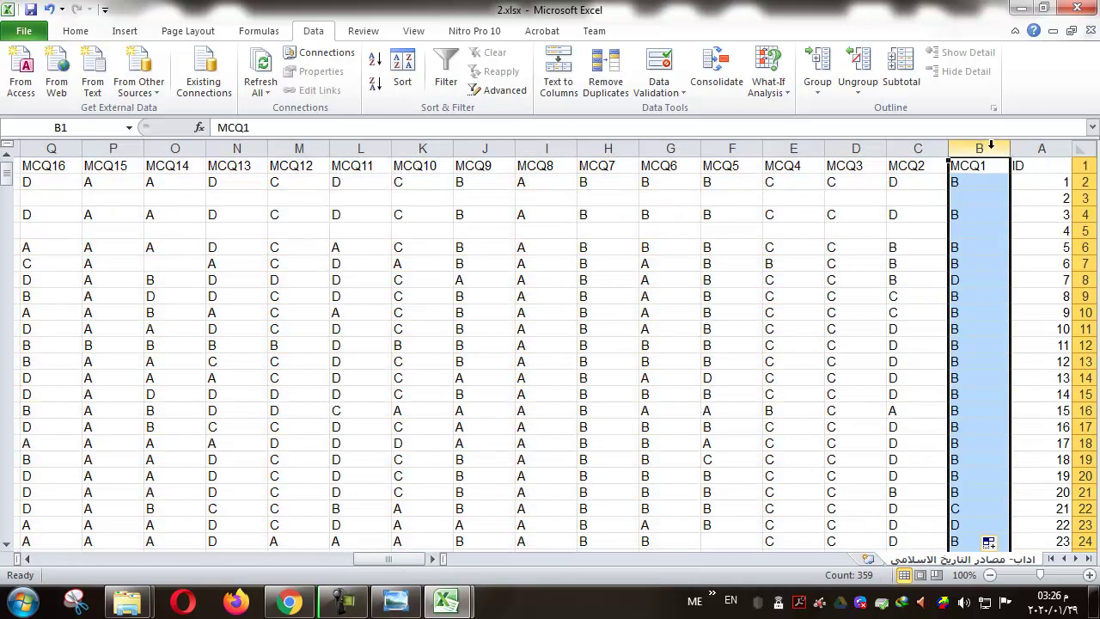
drag(990, 148, 234, 149)
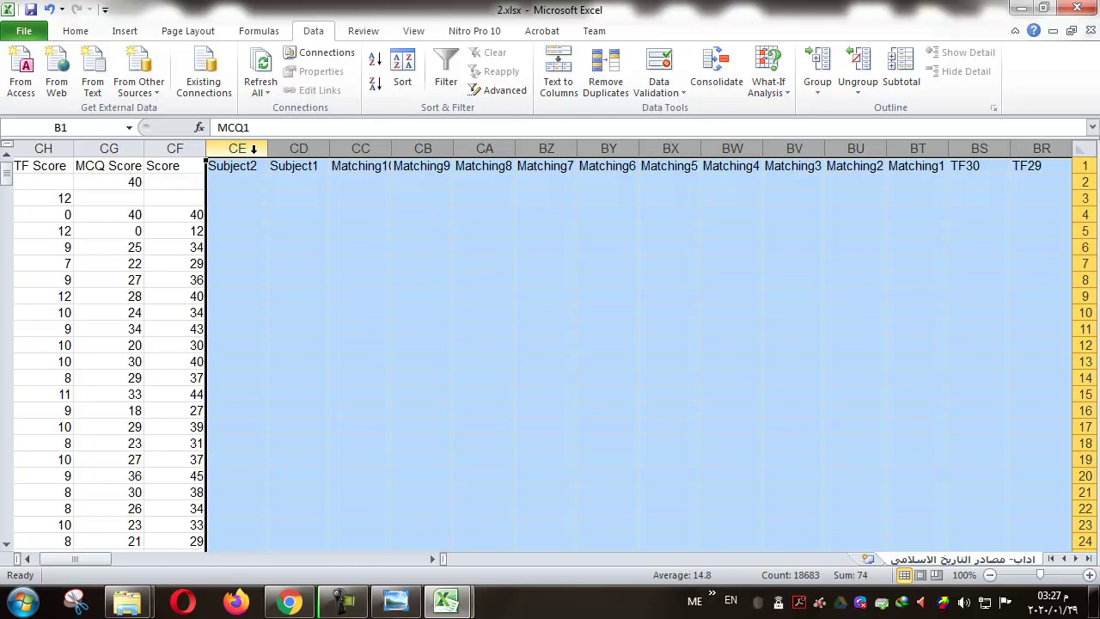
right_click(253, 148)
click(322, 285)
click(794, 344)
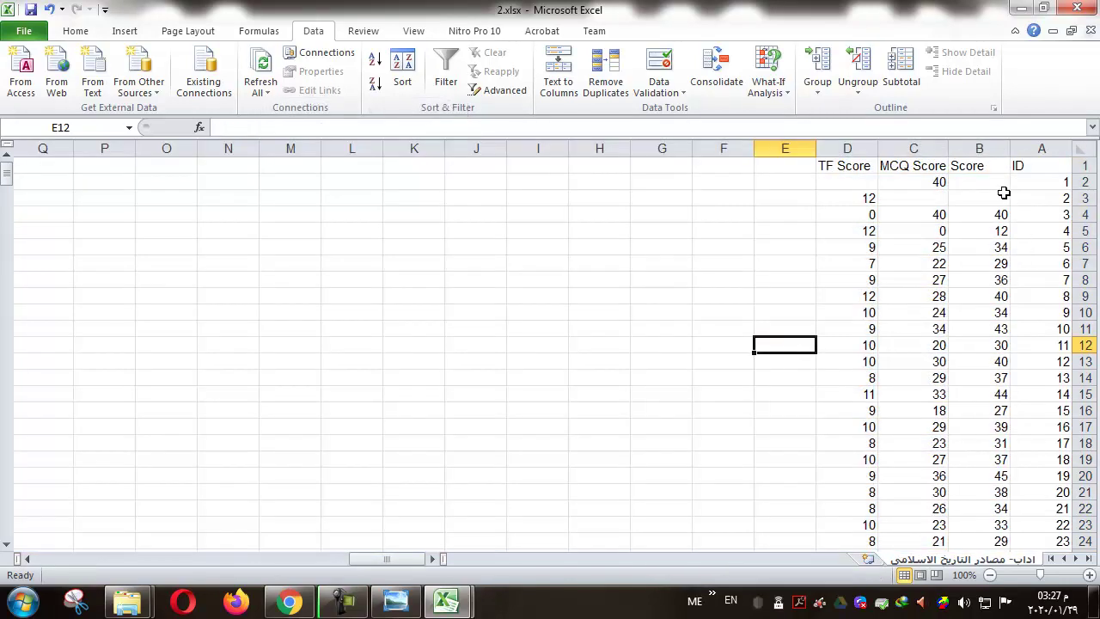
- Add the header "مضاعفة درجة mcq" in E1 beside TF Score and fit column E to its width
click(986, 168)
click(930, 168)
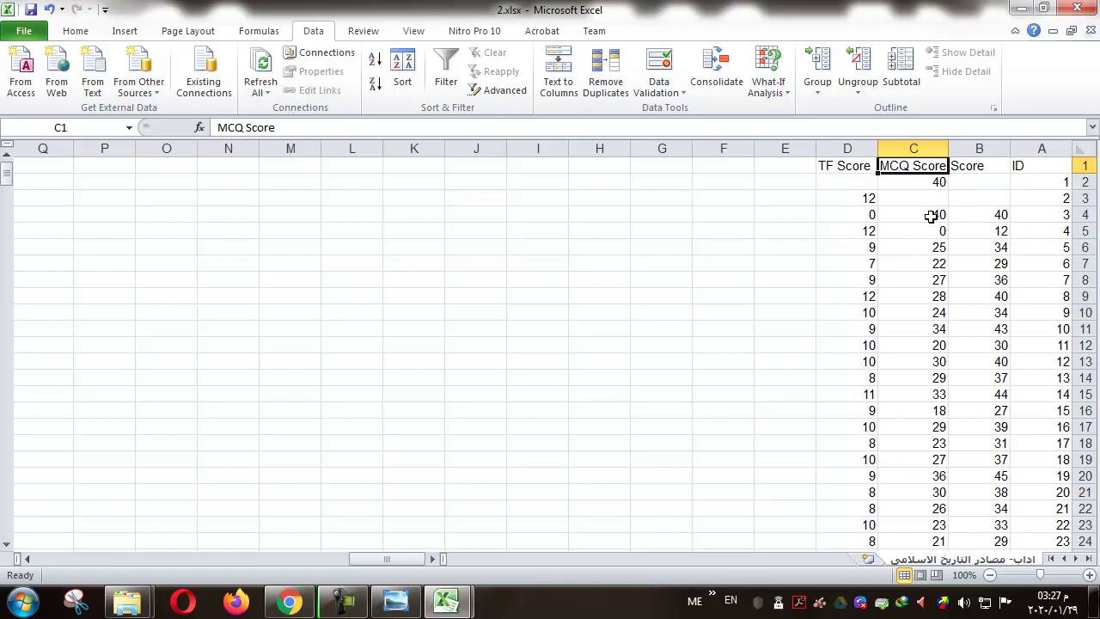
click(794, 168)
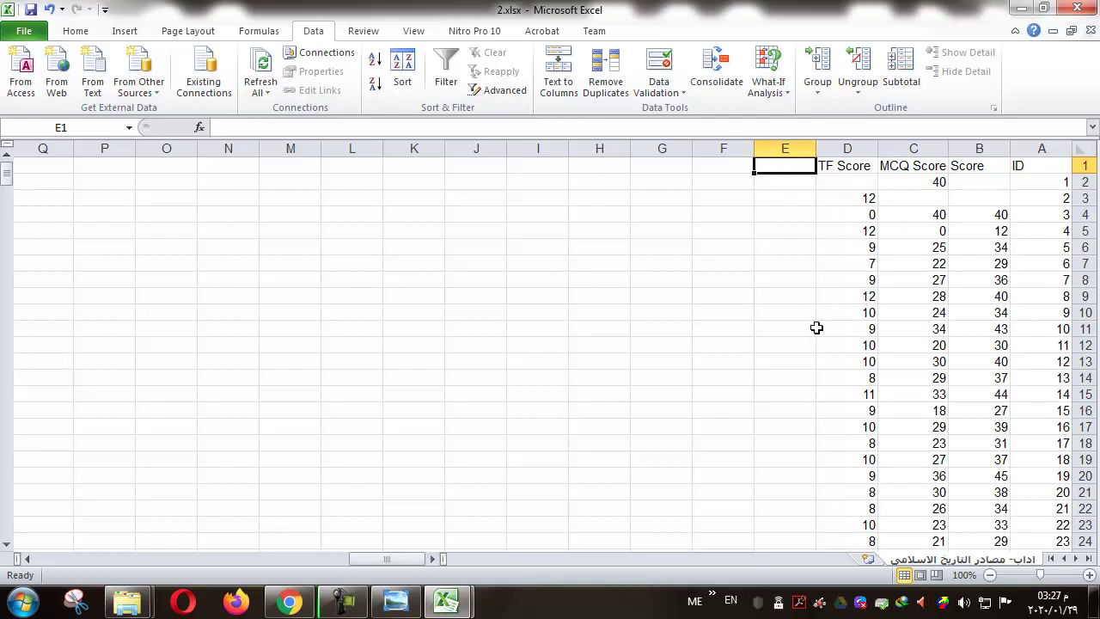
text(مضا)
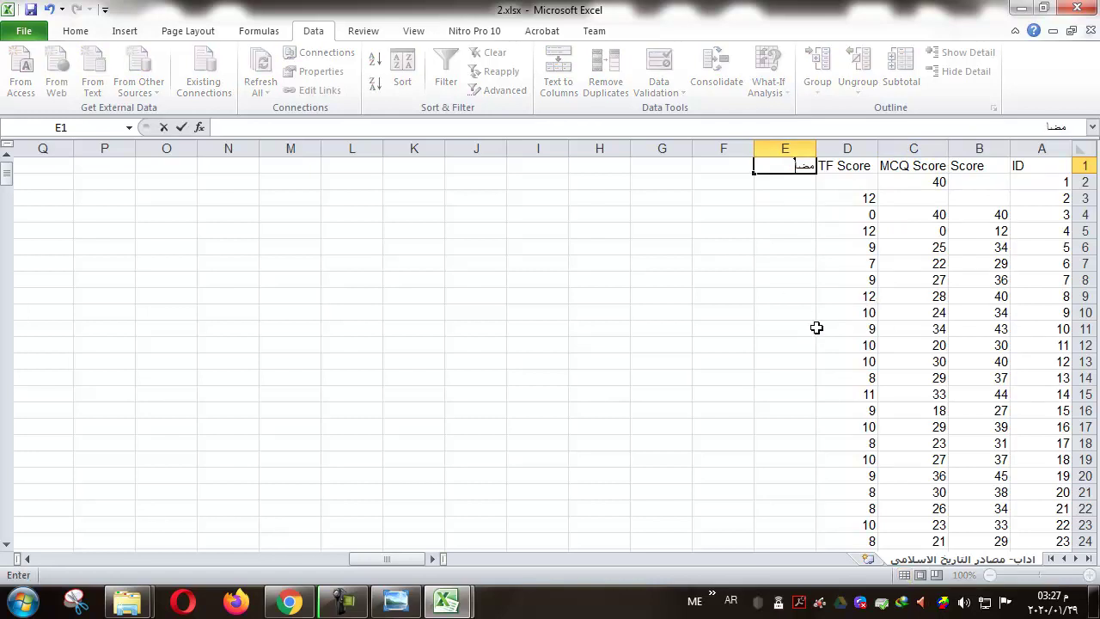
text(عف)
text(ة درجة mcq)
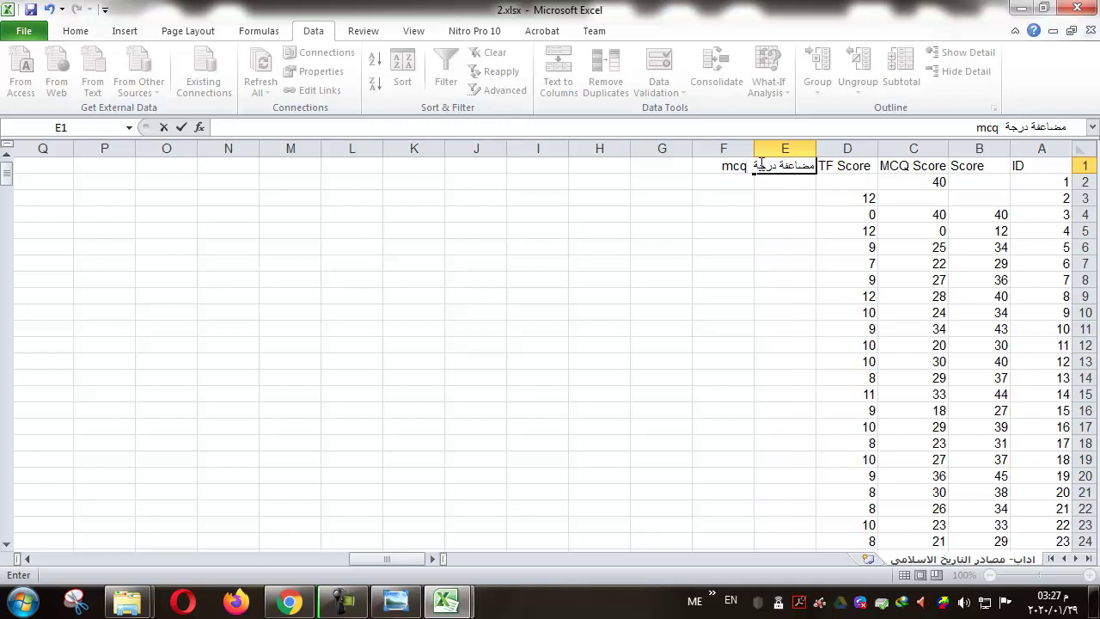
click(769, 211)
double_click(754, 148)
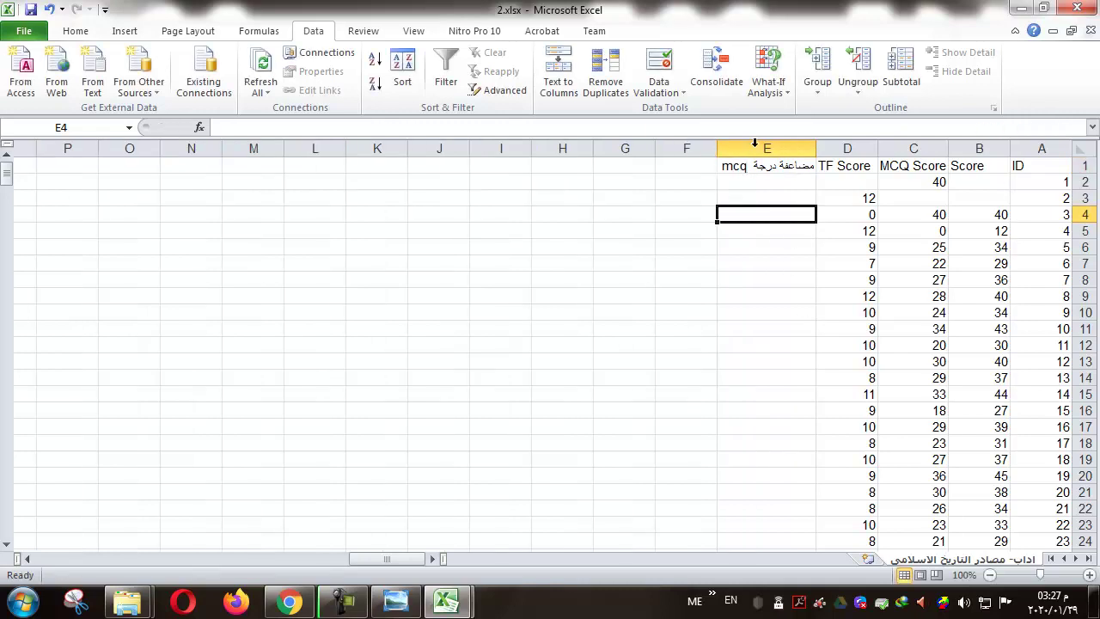
- Make the E1 header bold at size 12 and refit the column width
click(767, 166)
click(76, 31)
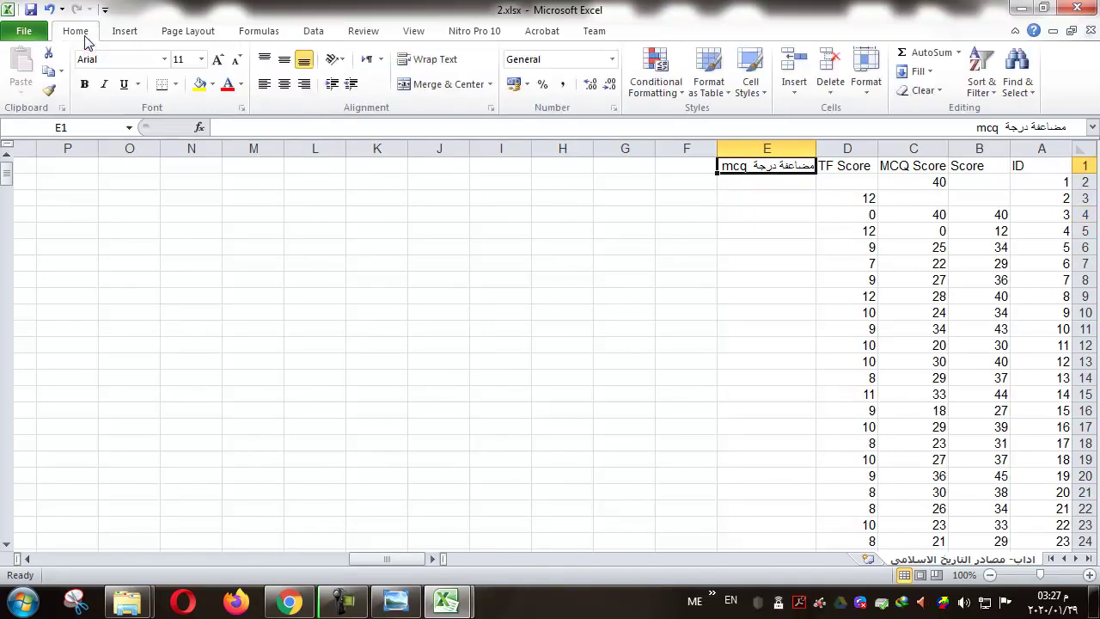
click(85, 84)
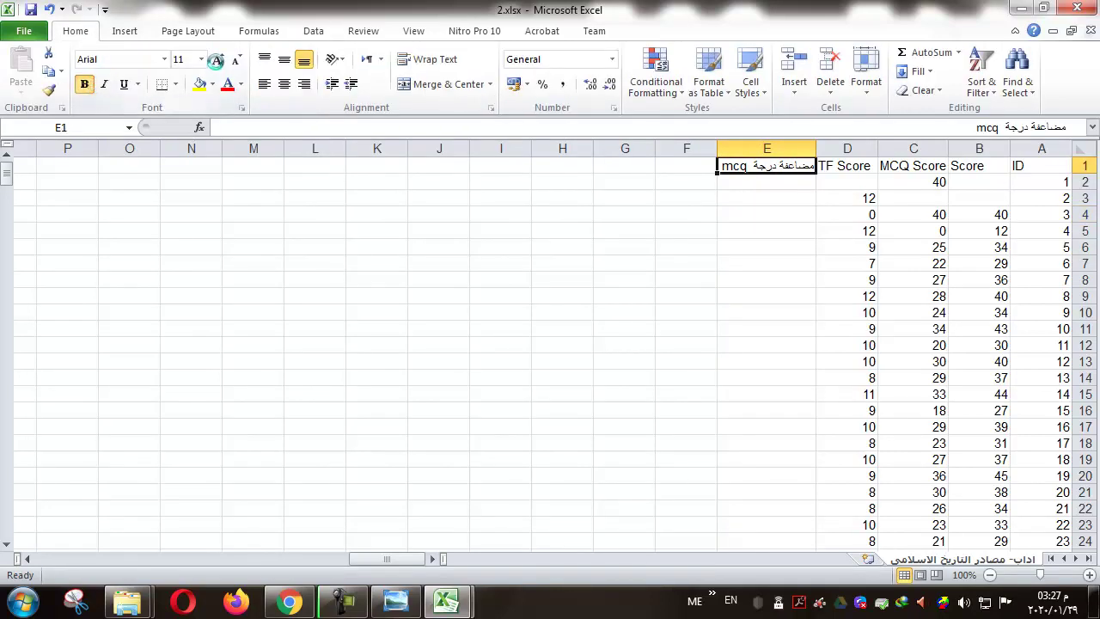
click(216, 61)
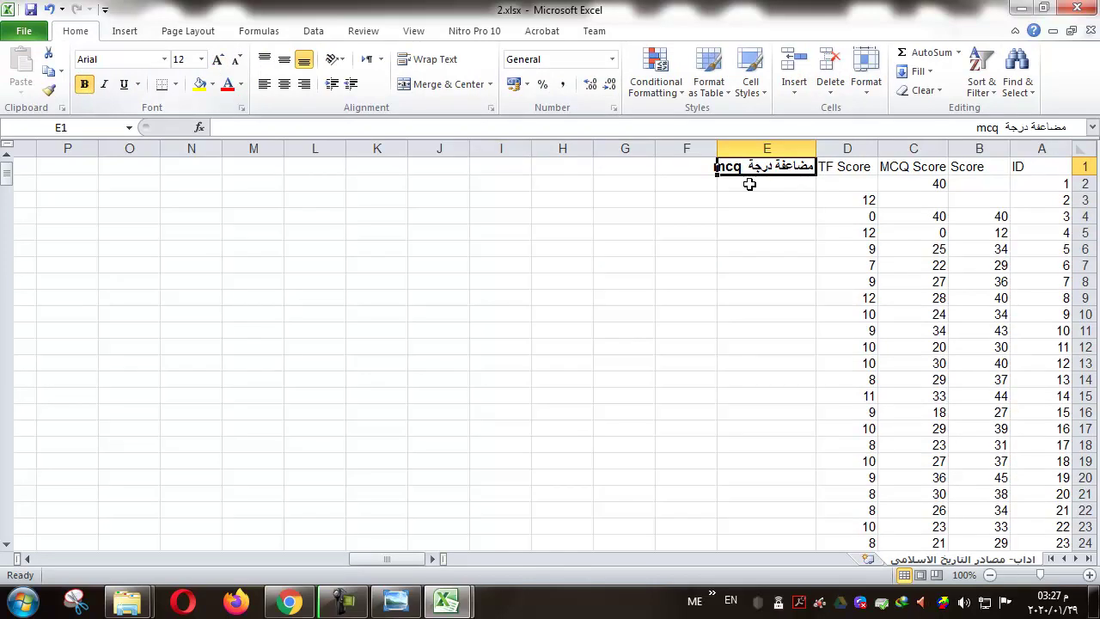
double_click(714, 145)
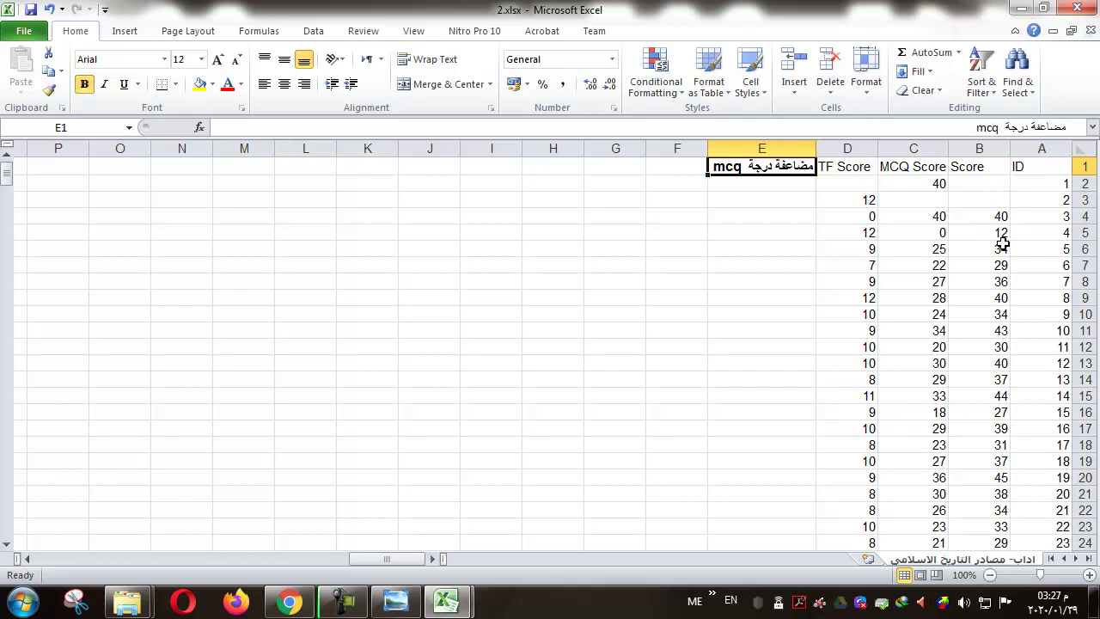
click(746, 183)
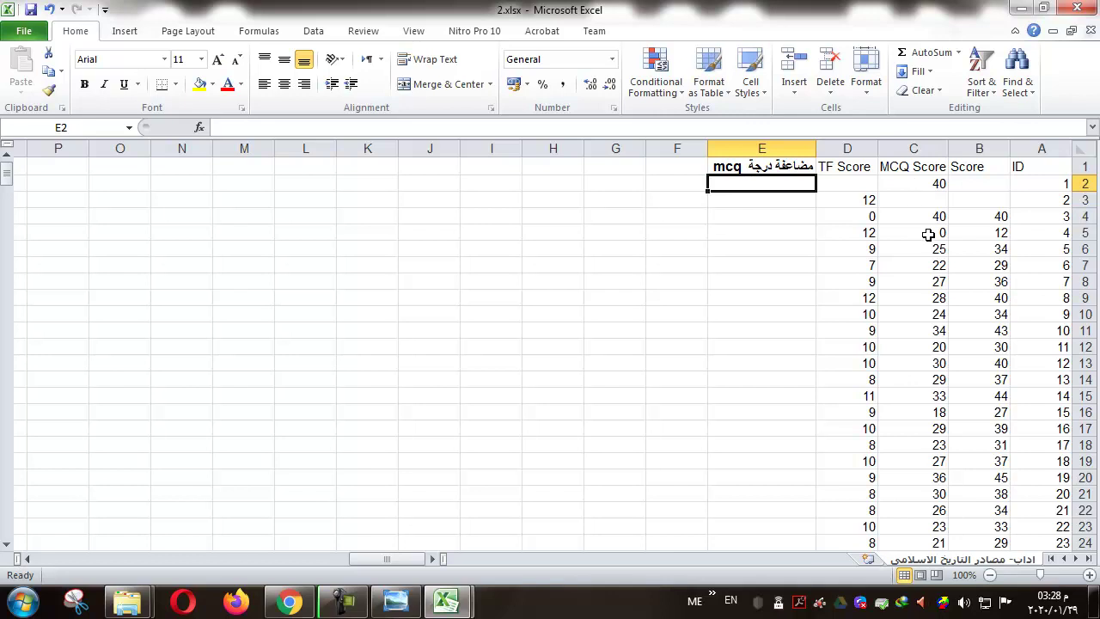
text(=)
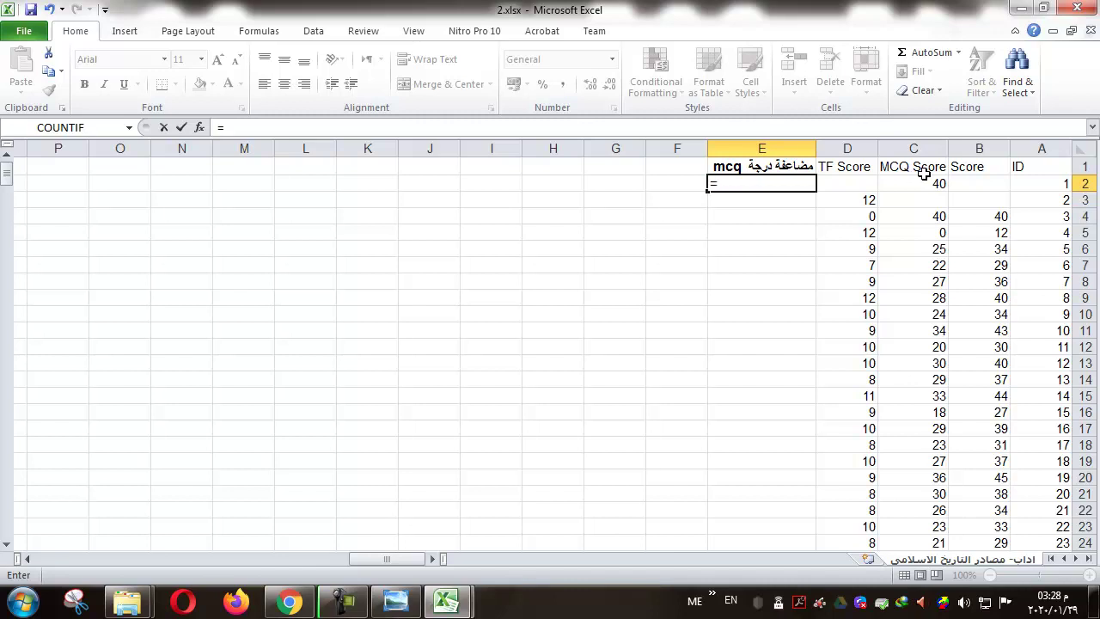
key(Escape)
click(780, 231)
- Enter the formula =C2*2 in E2 to double the MCQ score and fill it down to row 363
click(761, 182)
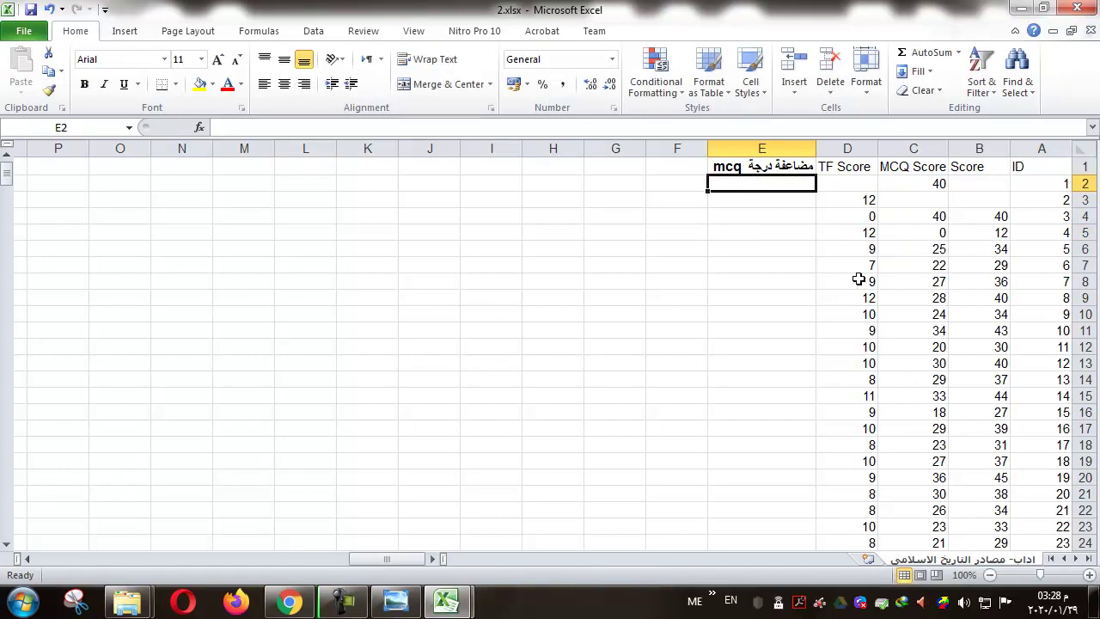
text(=)
click(934, 183)
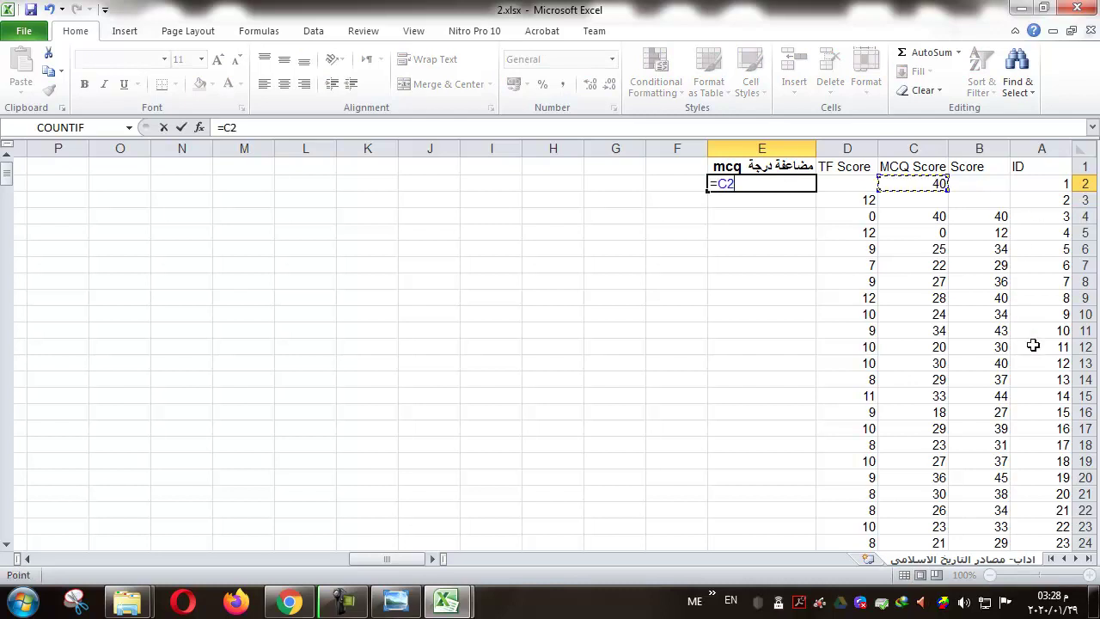
text(*)
text(2)
key(Return)
click(938, 185)
click(748, 185)
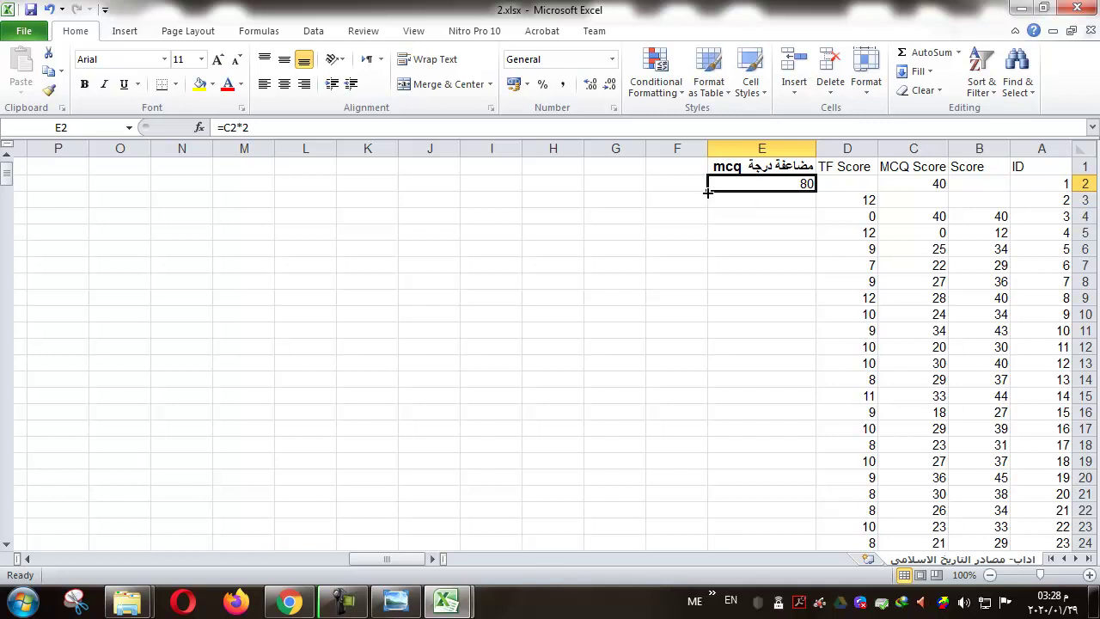
drag(707, 192, 744, 490)
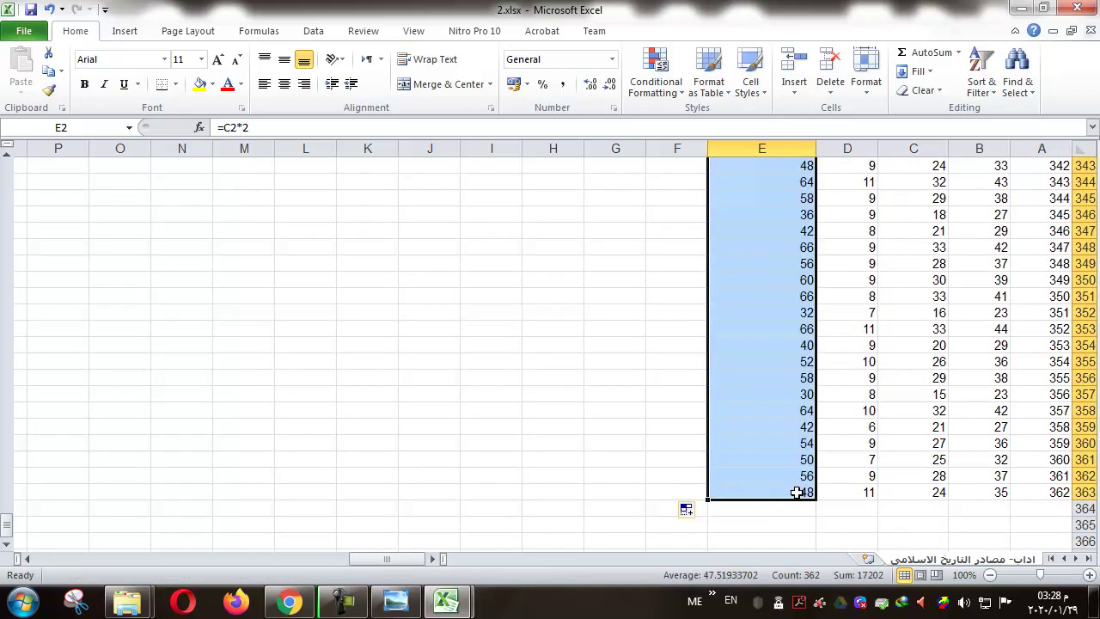
click(998, 493)
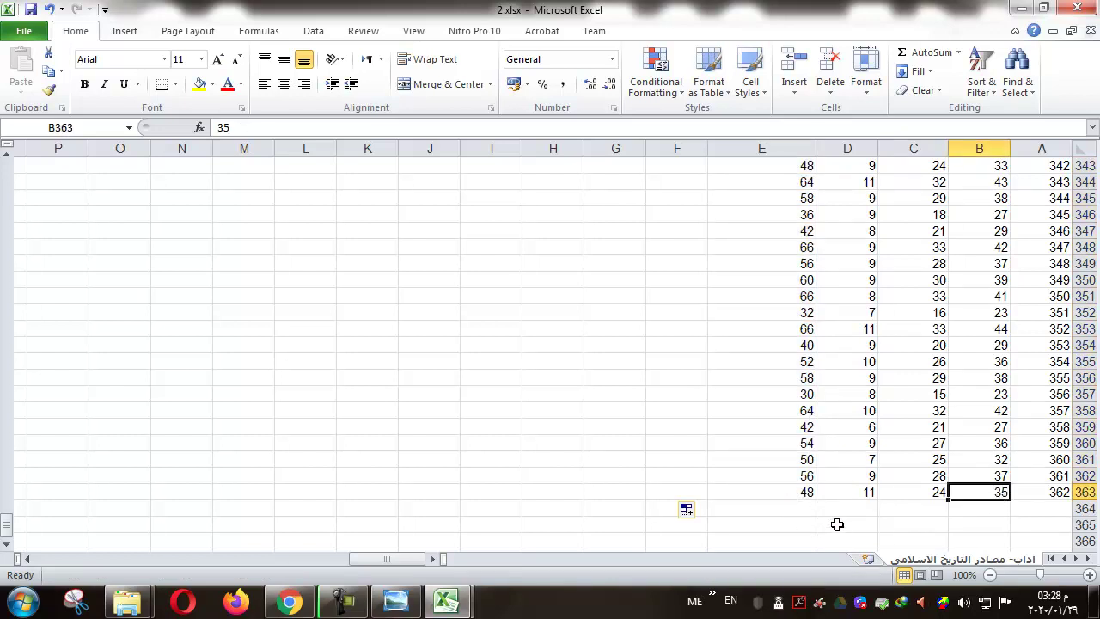
- Check the doubled MCQ values in column E against the MCQ scores in column C, including rows 9 and 12
scroll(836, 524, up, 11)
scroll(962, 510, down, 14)
click(937, 347)
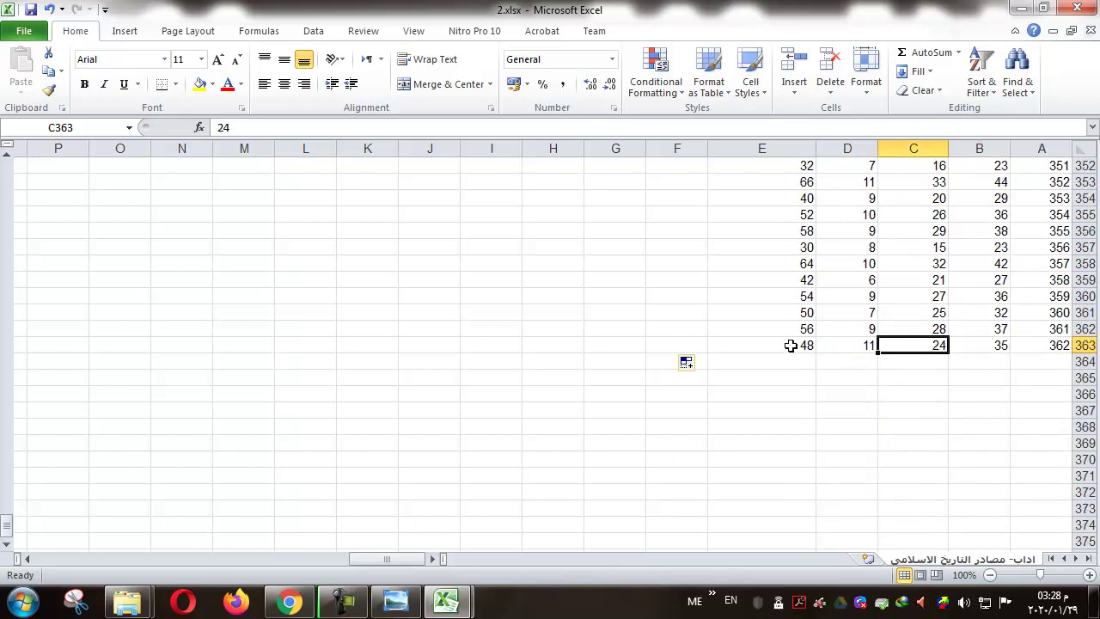
scroll(790, 369, up, 20)
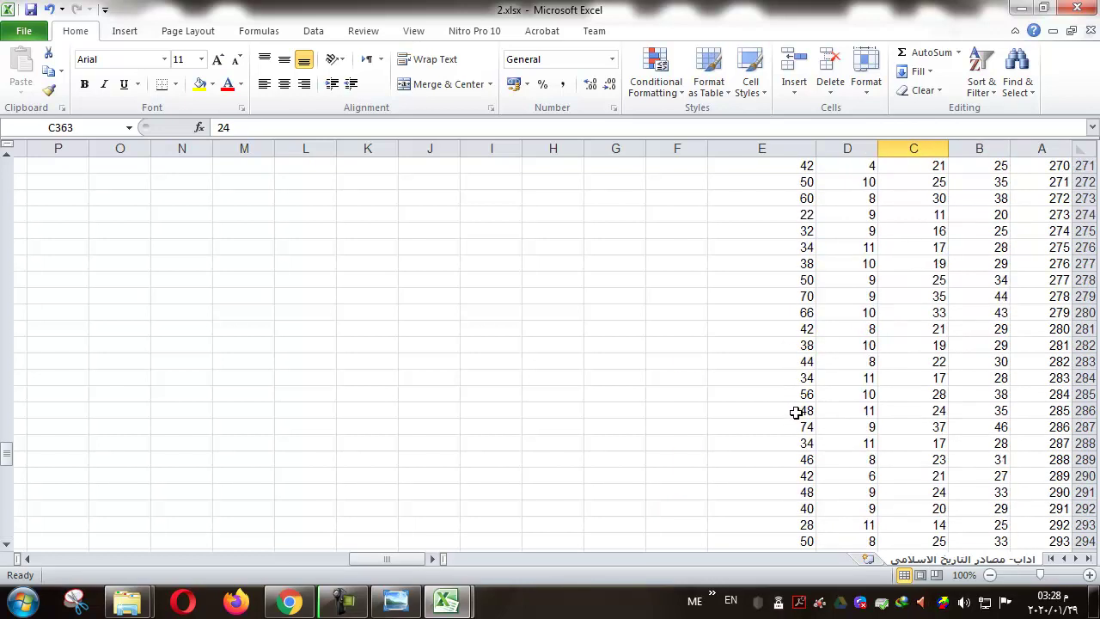
drag(7, 445, 17, 172)
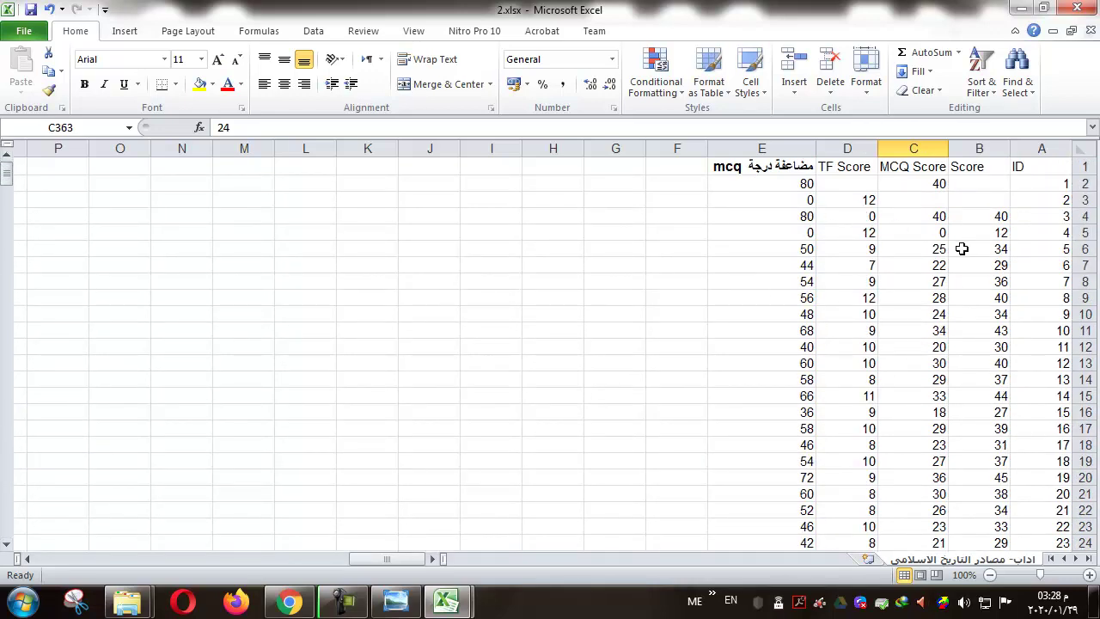
click(928, 298)
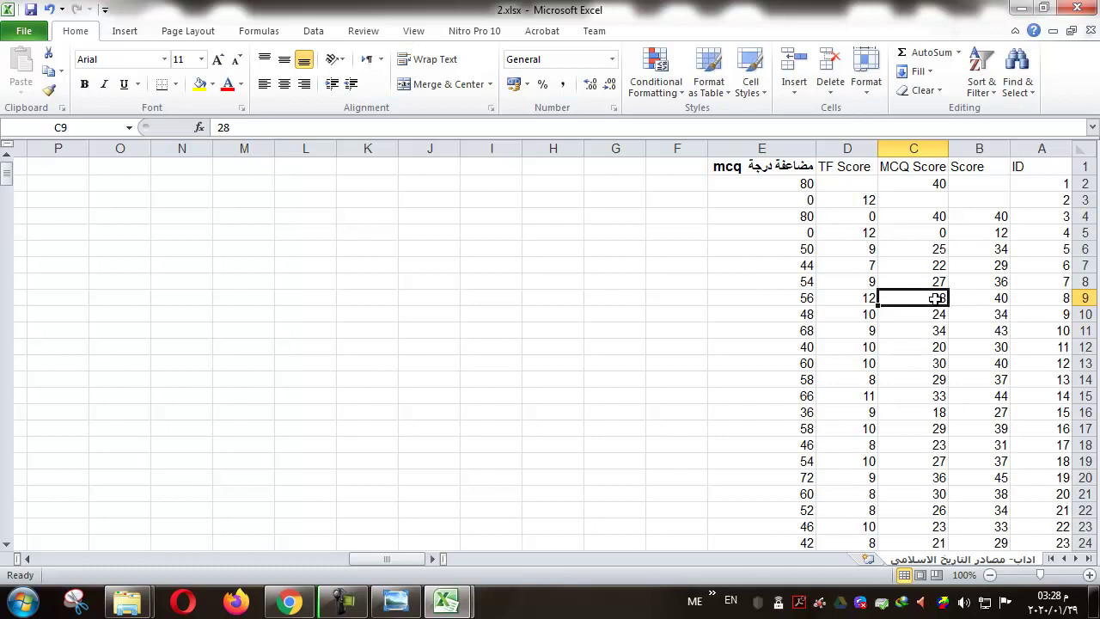
click(790, 303)
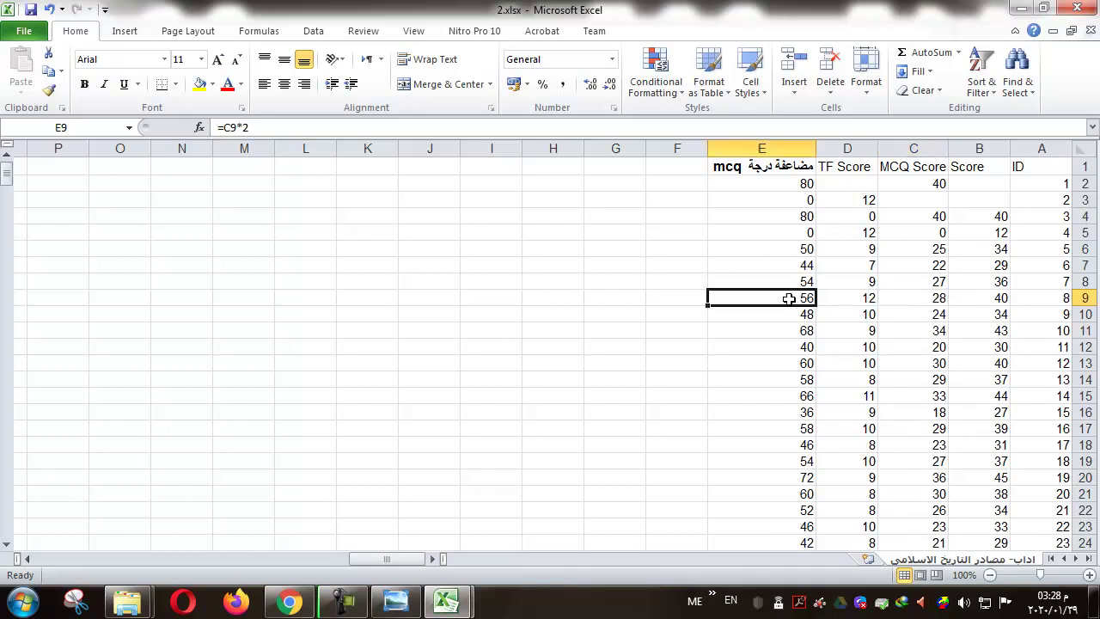
click(930, 350)
click(798, 347)
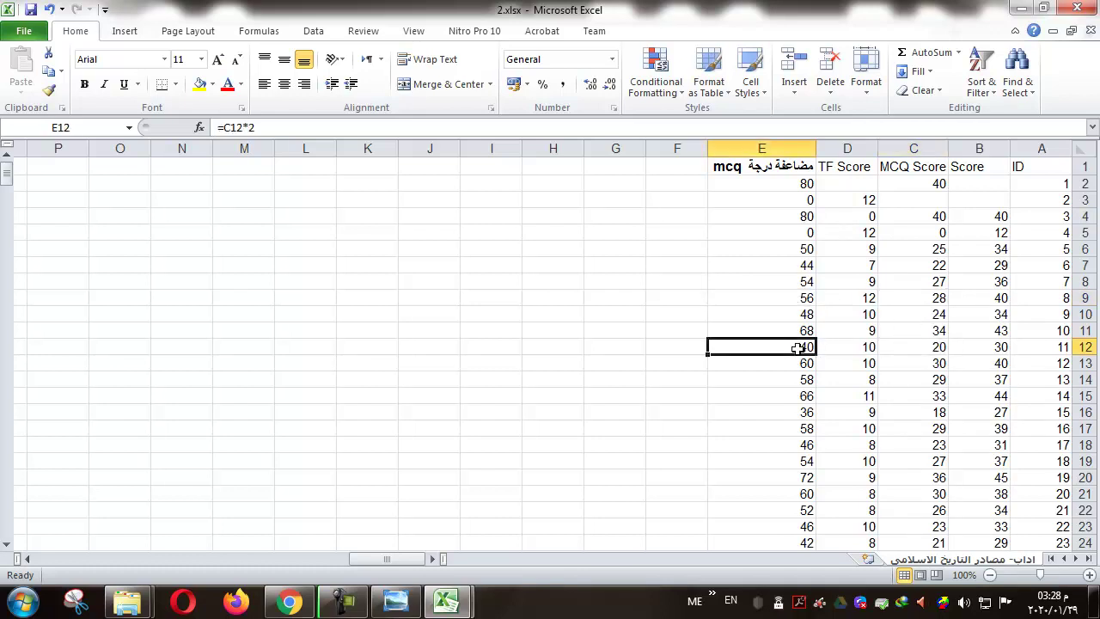
- Add the header "tf/2" in F1 for the halved TF score
click(659, 164)
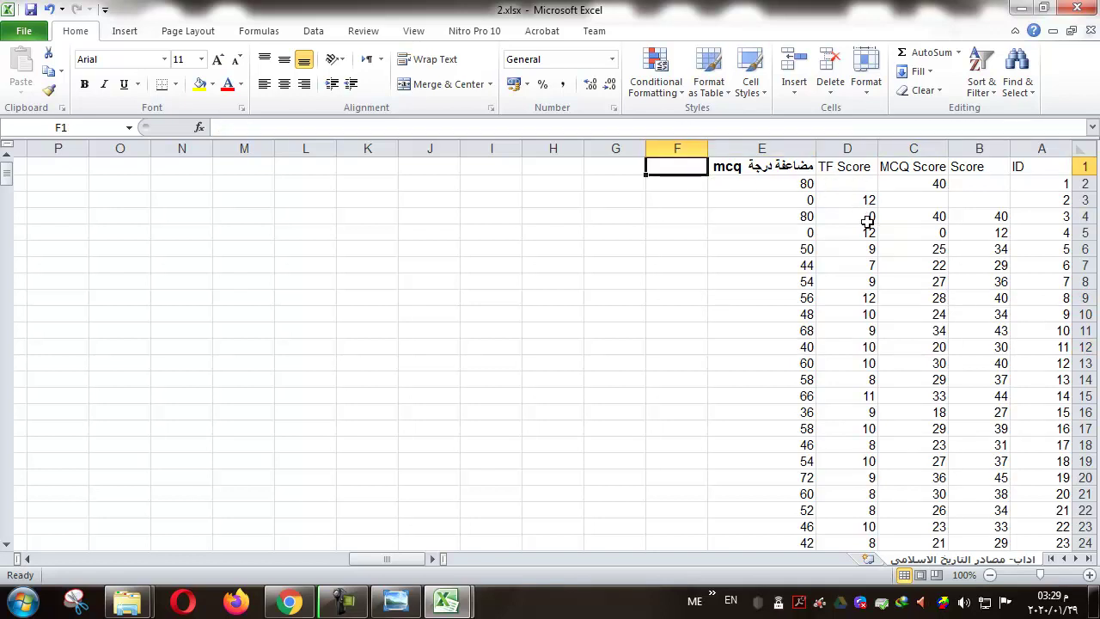
text(r)
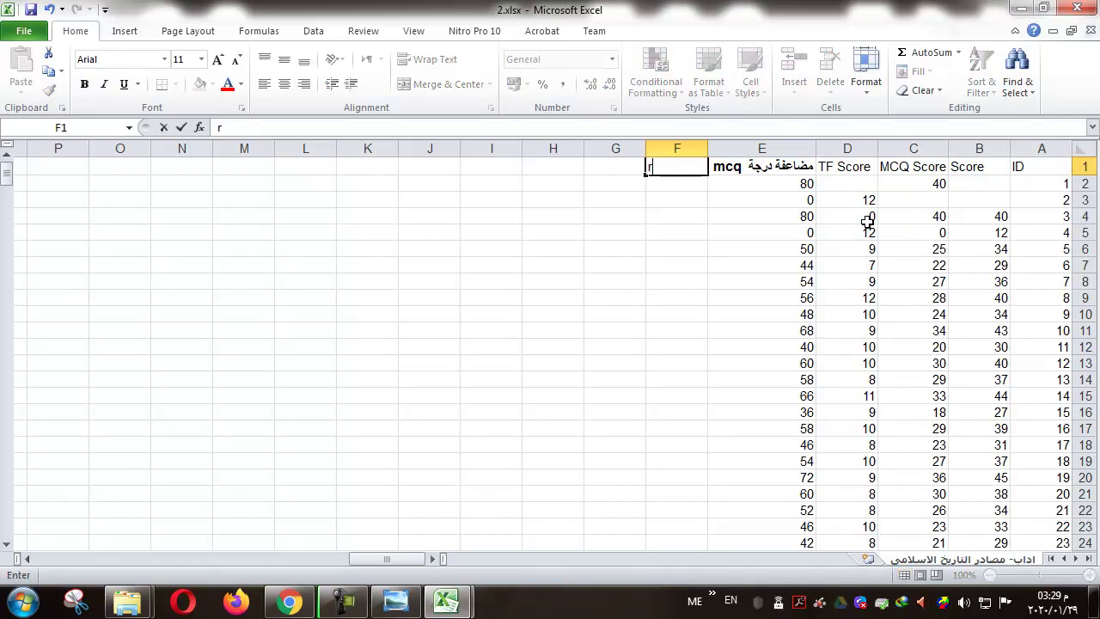
text(slm)
key(BackSpace)
key(BackSpace)
key(BackSpace)
- Enter the formula =D2/2 in F2 to halve the TF score and fill it down to row 363
click(669, 180)
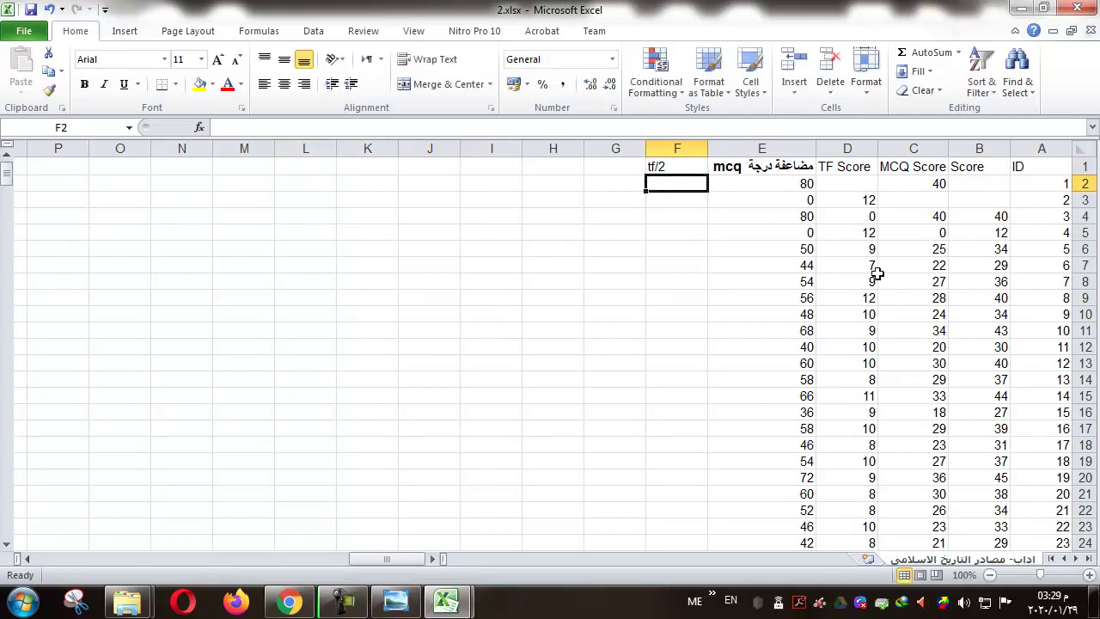
text(=)
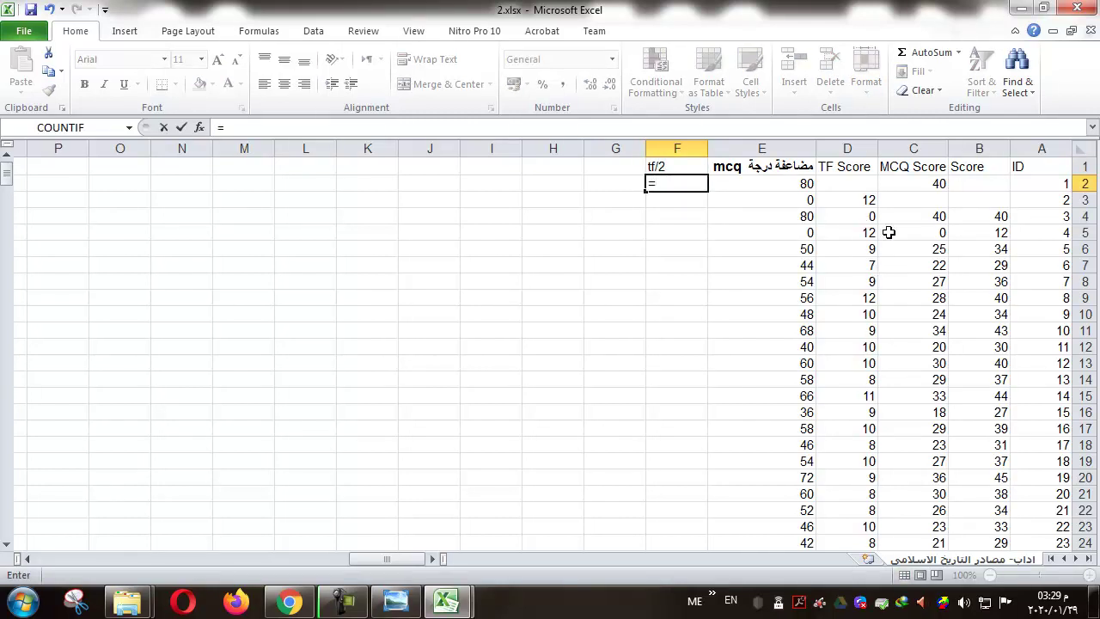
click(858, 185)
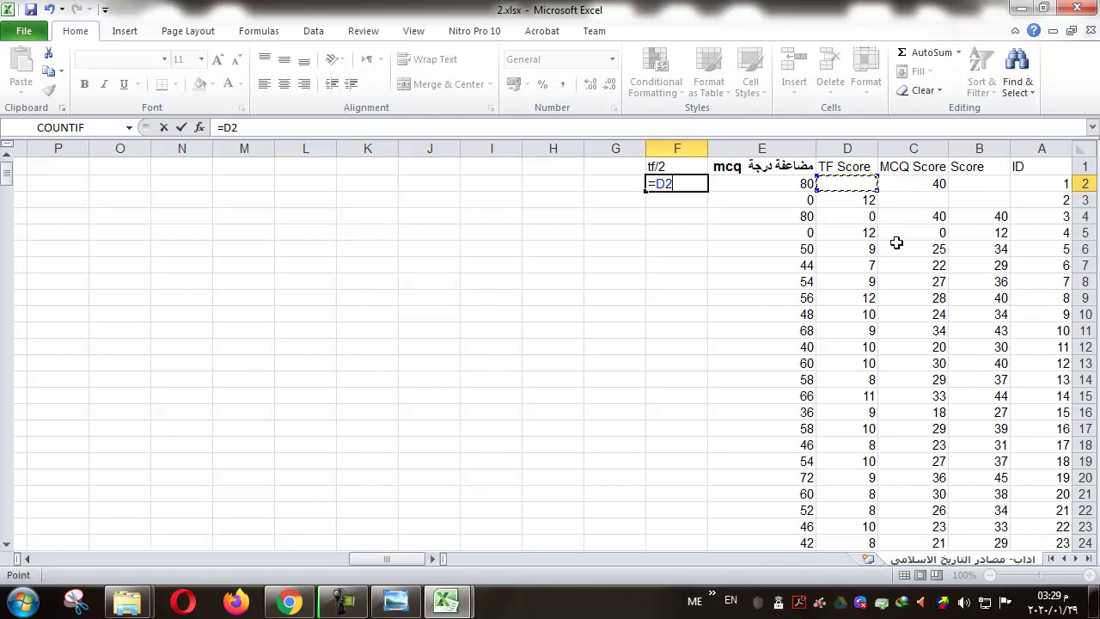
text(/2)
key(Return)
click(668, 185)
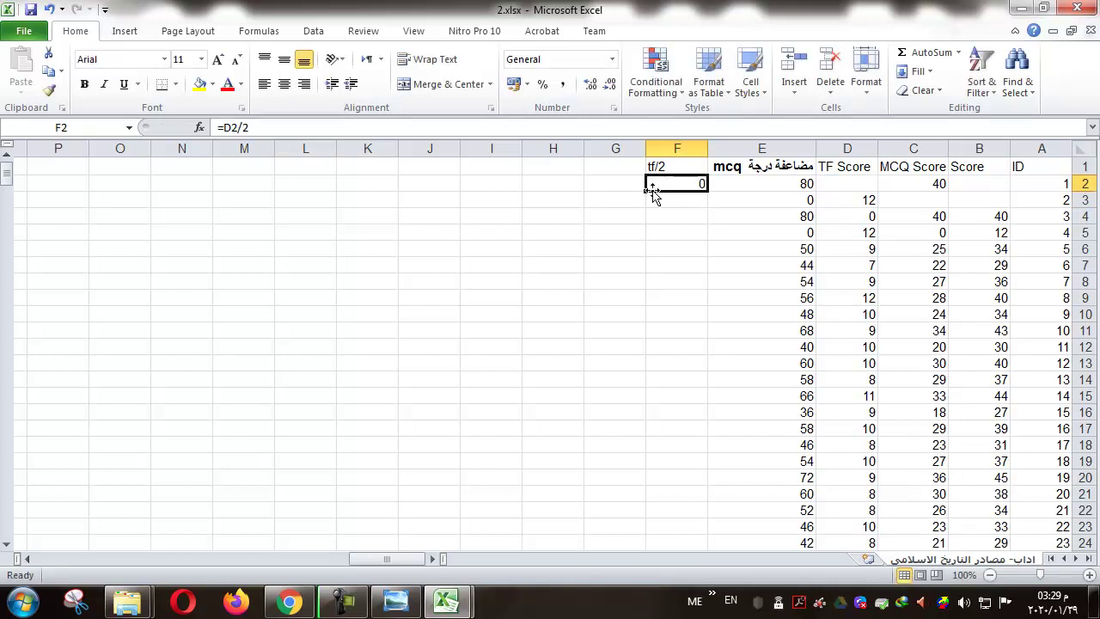
drag(645, 192, 662, 523)
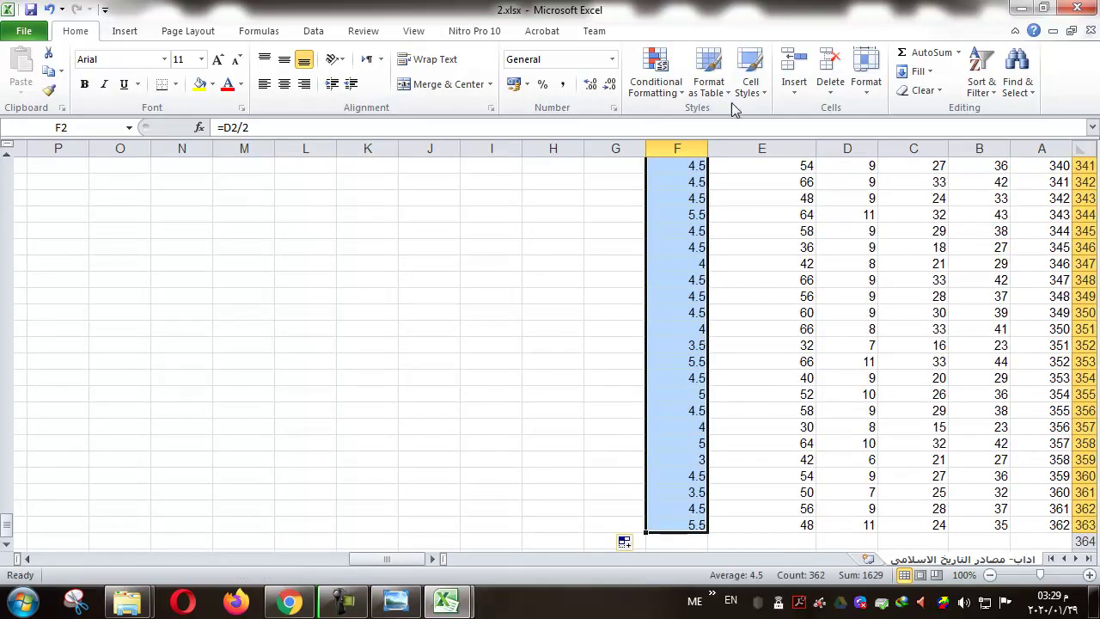
- Check the halved values in column F against the TF scores in column D, including rows 5 and 13
scroll(694, 255, up, 11)
drag(6, 488, 6, 172)
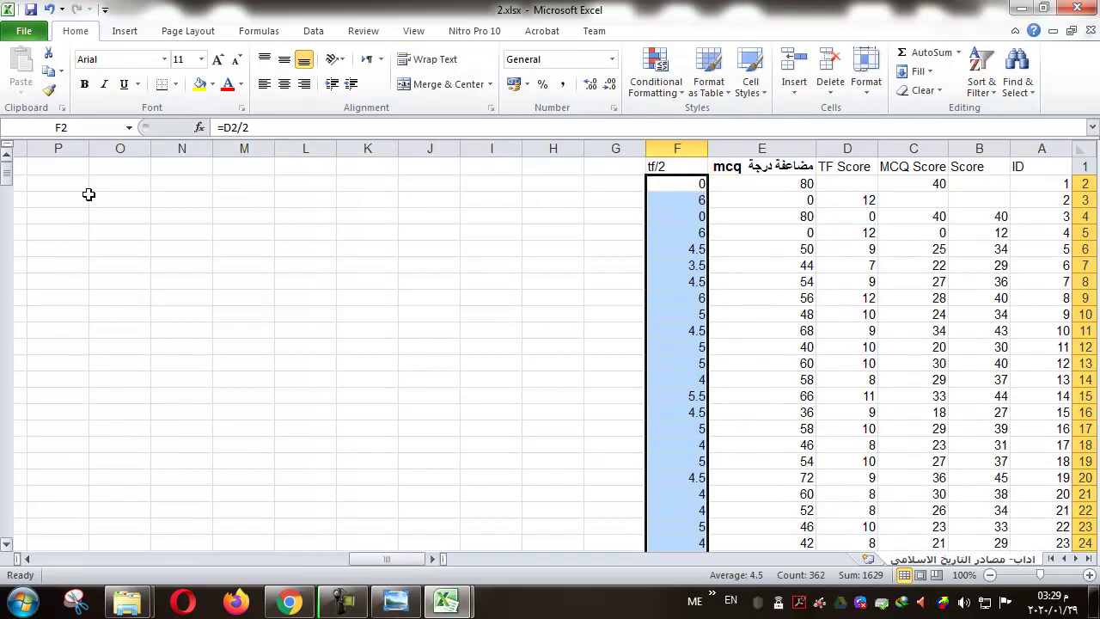
click(868, 236)
click(688, 234)
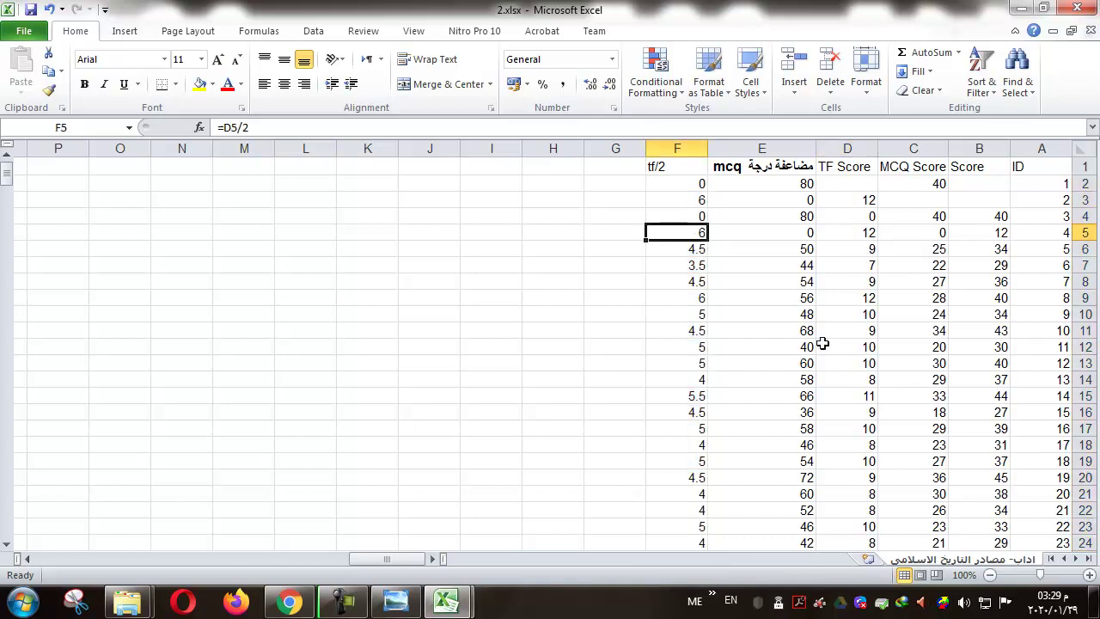
click(865, 365)
click(686, 363)
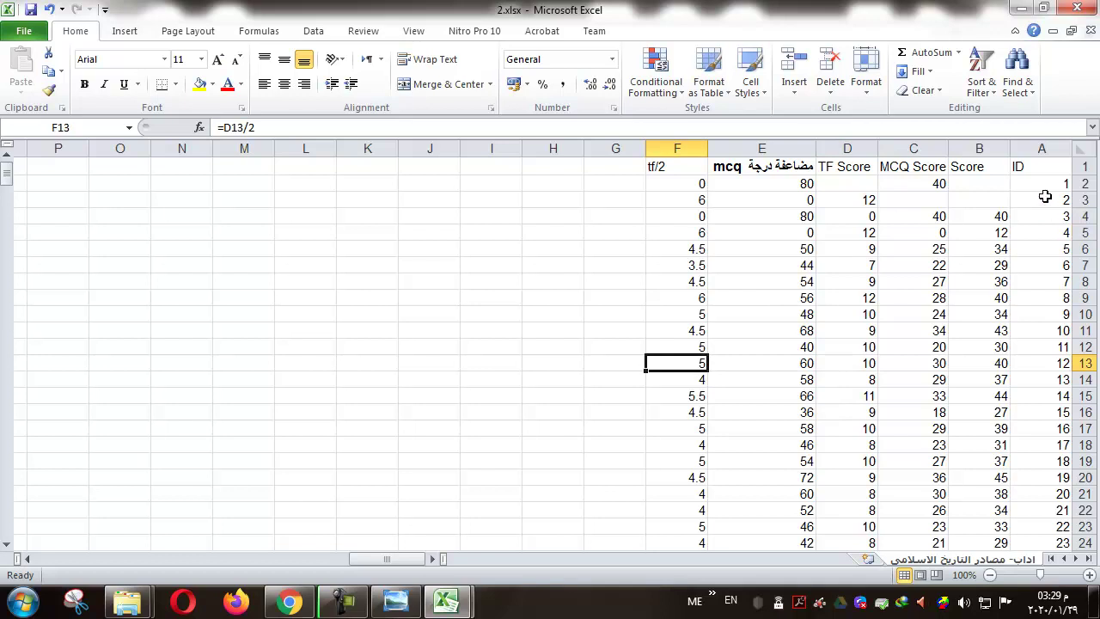
drag(1040, 167, 697, 567)
scroll(724, 457, up, 6)
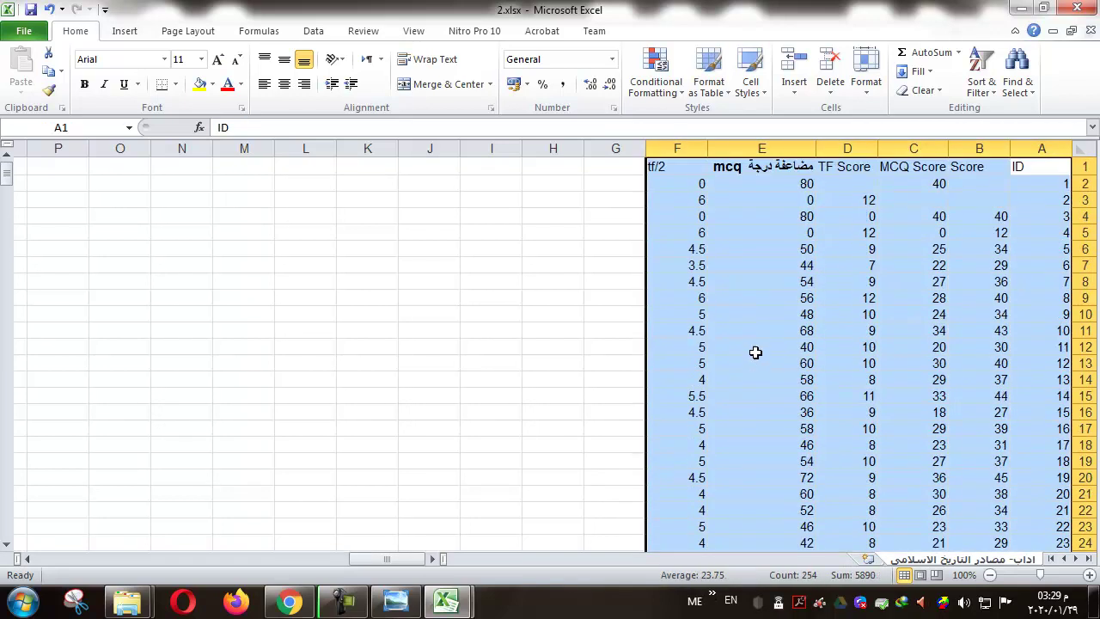
- Add the header "final score" in G1 beside the tf/2 column
click(613, 169)
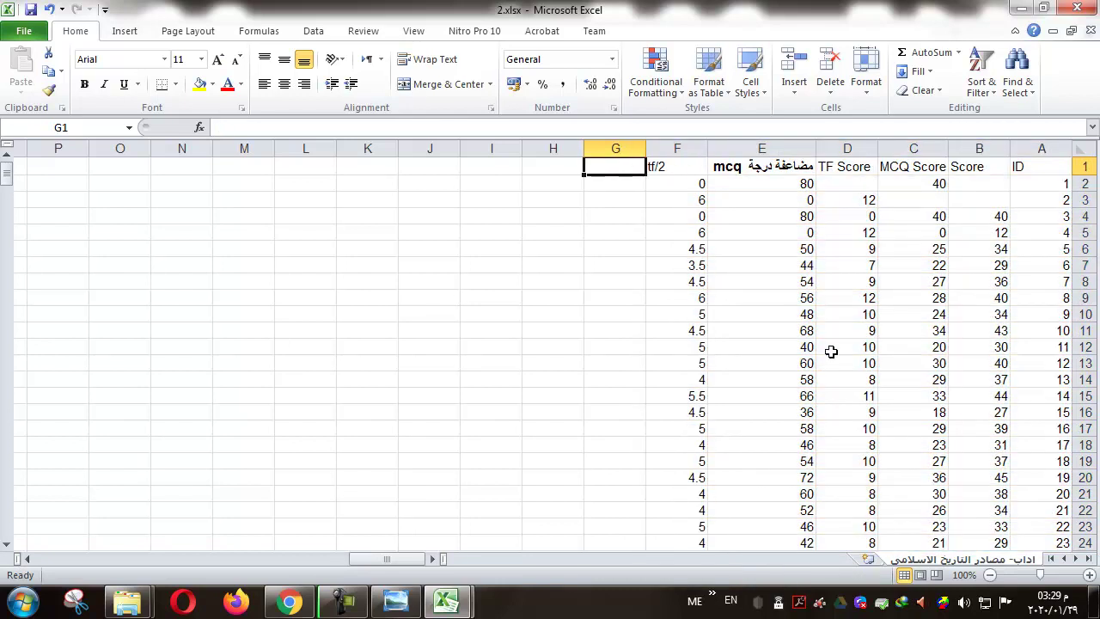
text(h)
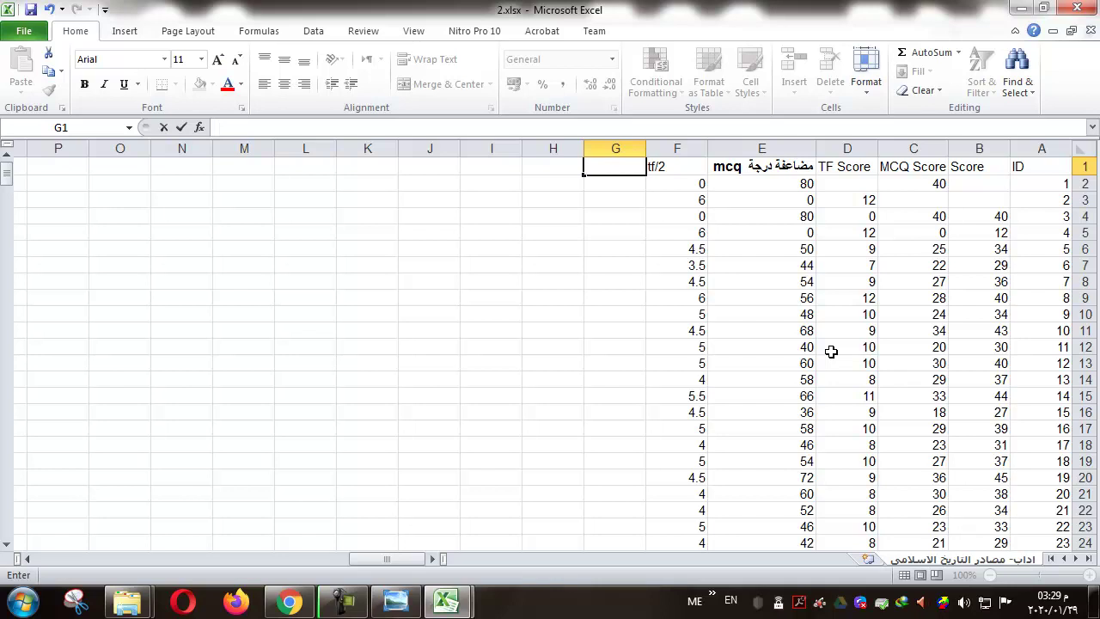
text(inal score)
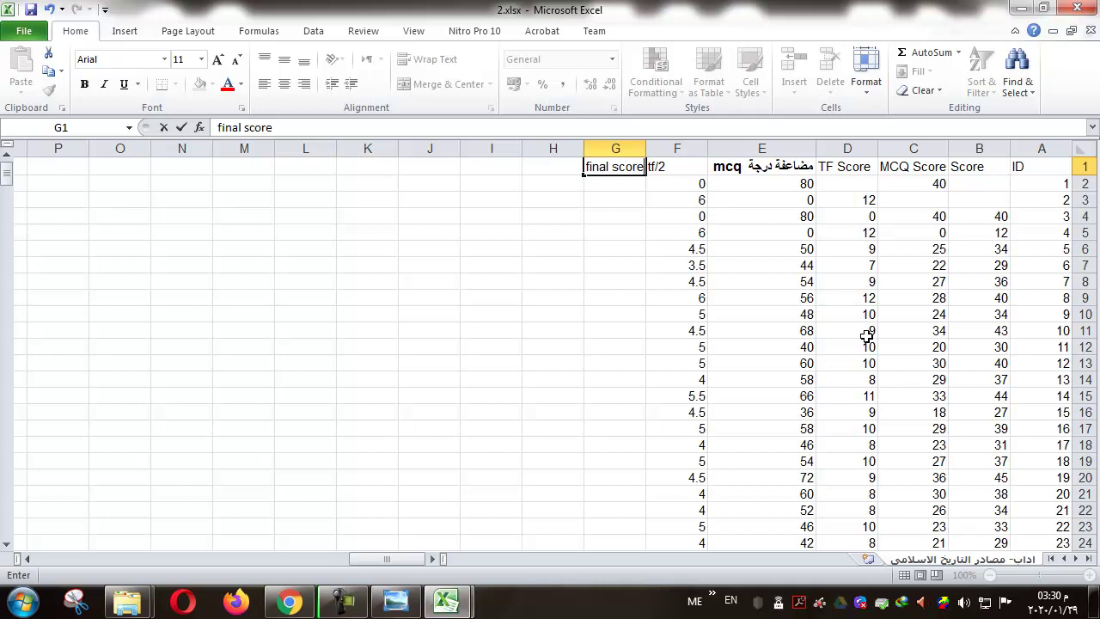
click(633, 200)
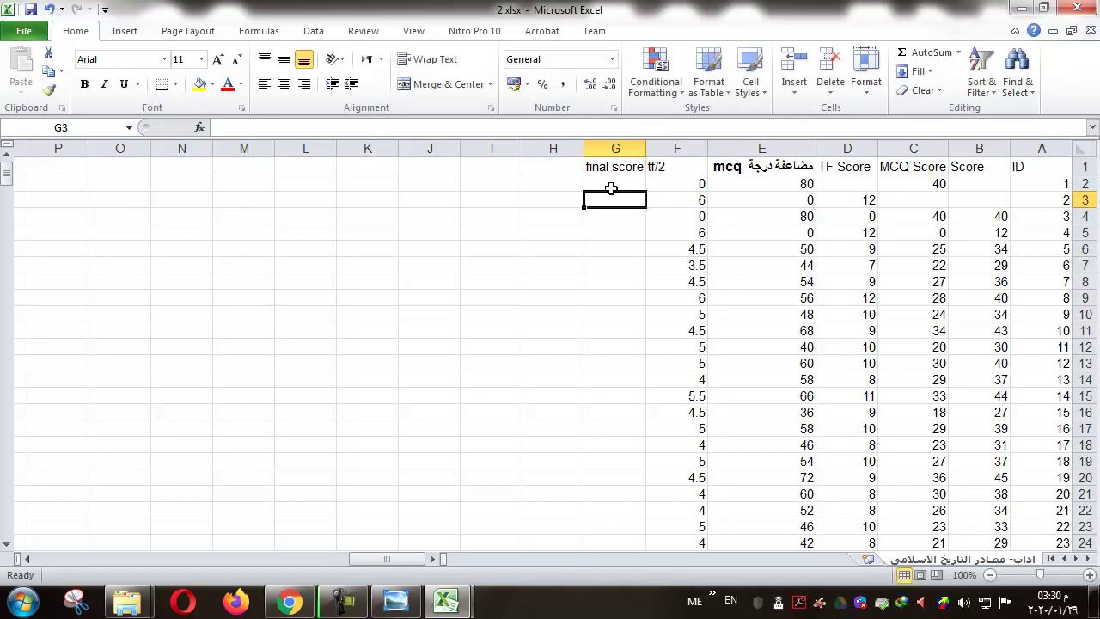
- Enter the formula =F2+E2 in G2 to total the final score and fill it down to row 363
click(612, 184)
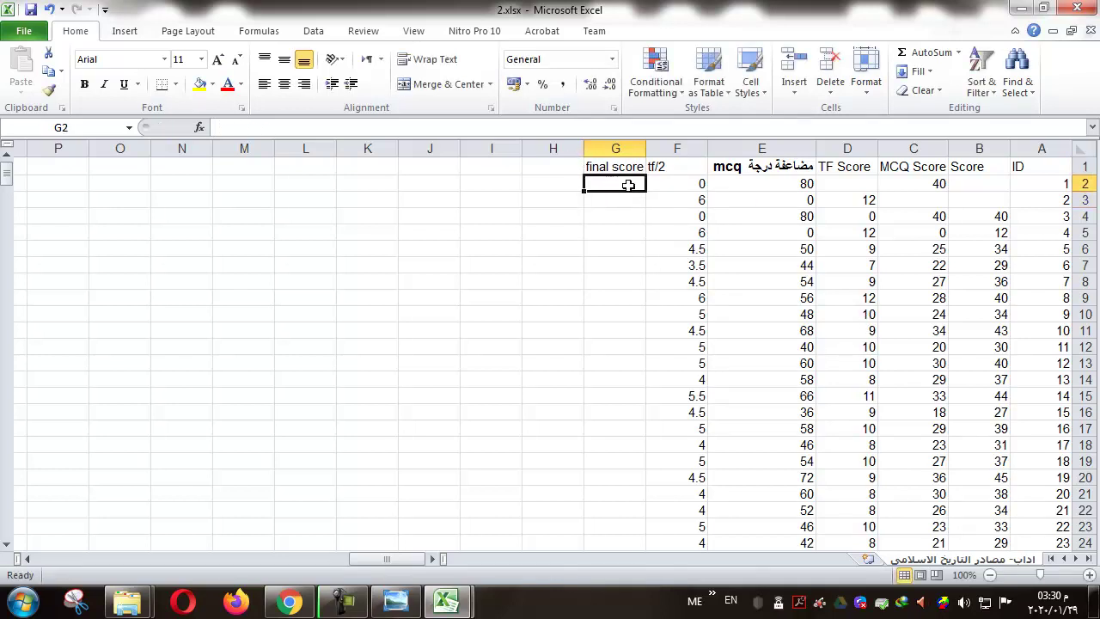
text(=)
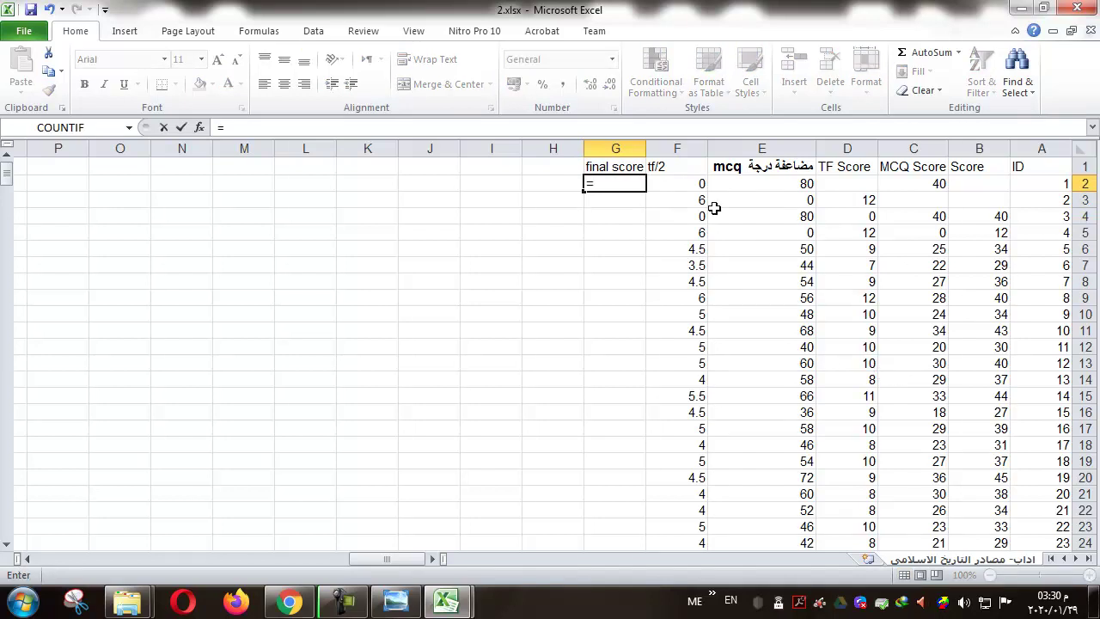
click(680, 185)
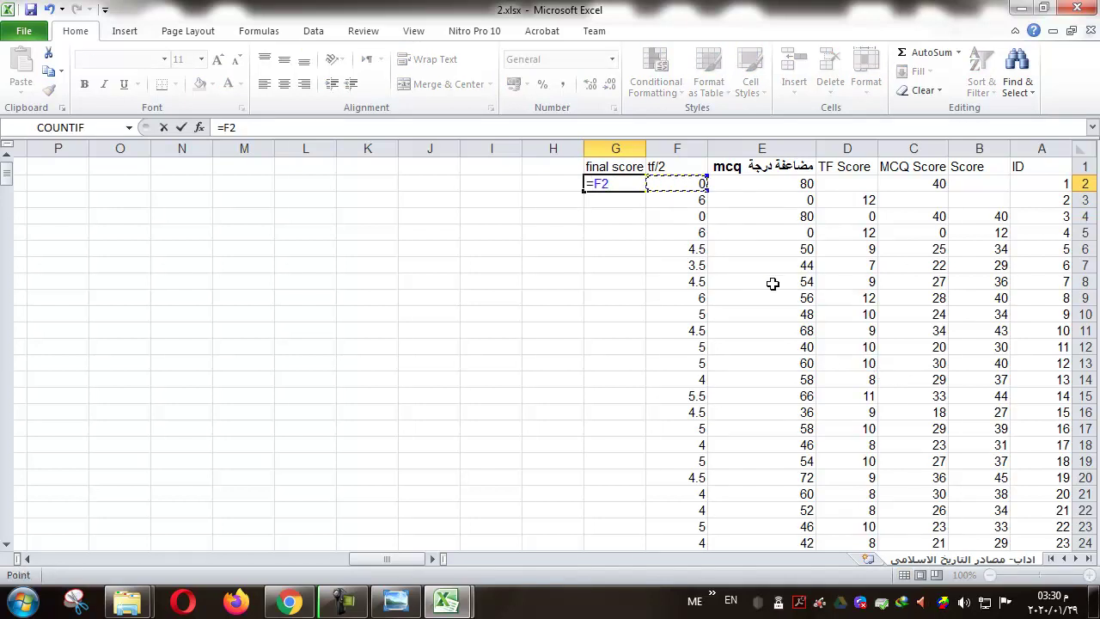
text(+)
click(798, 186)
key(Return)
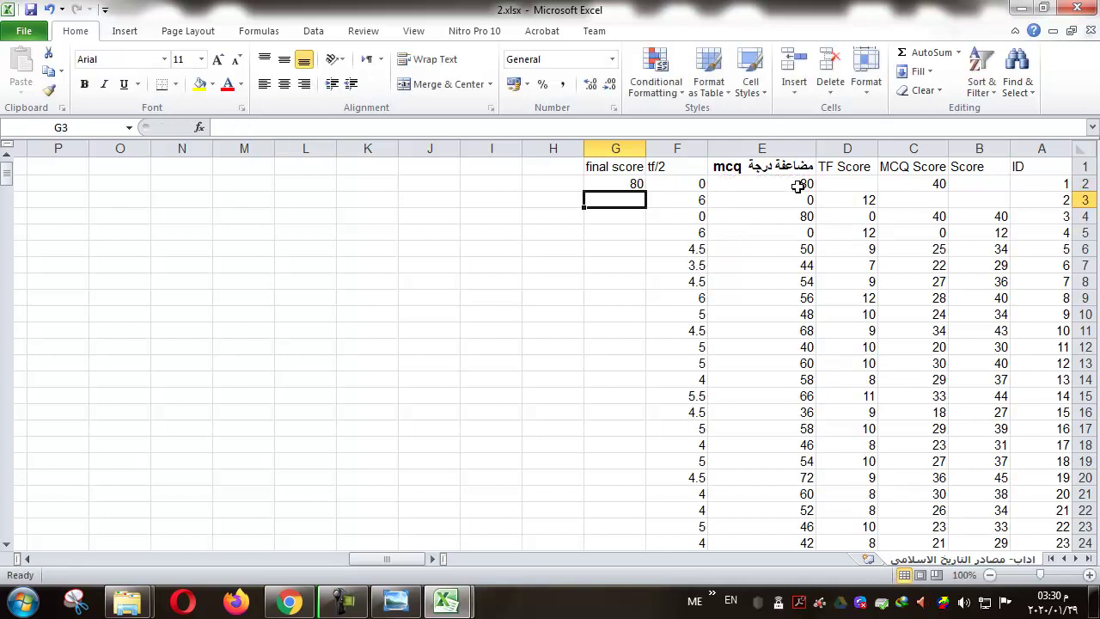
click(618, 183)
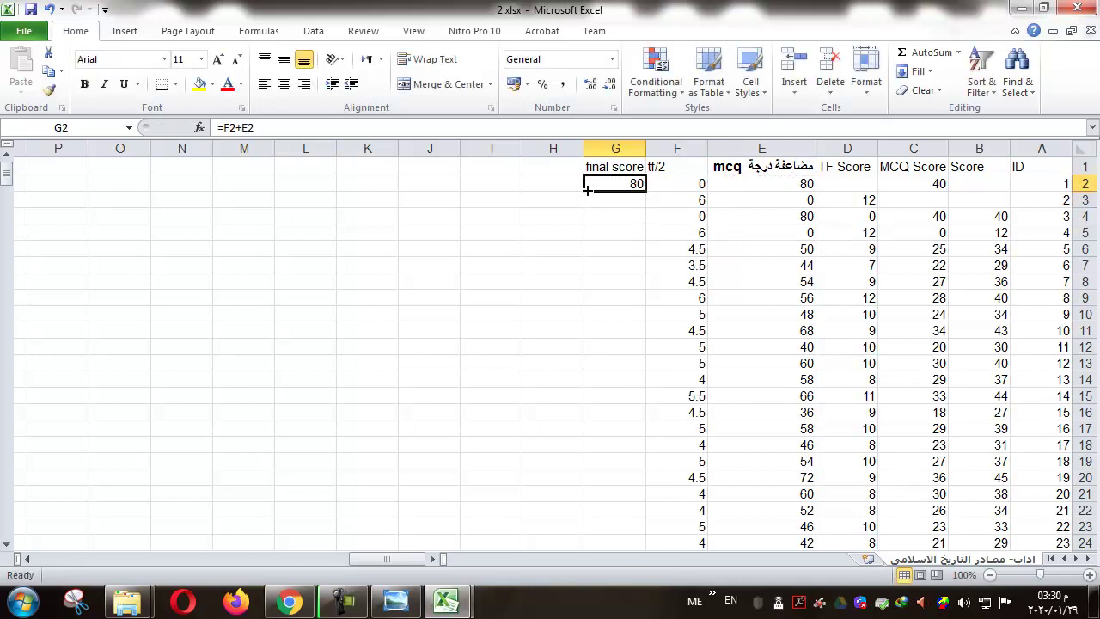
drag(583, 192, 578, 616)
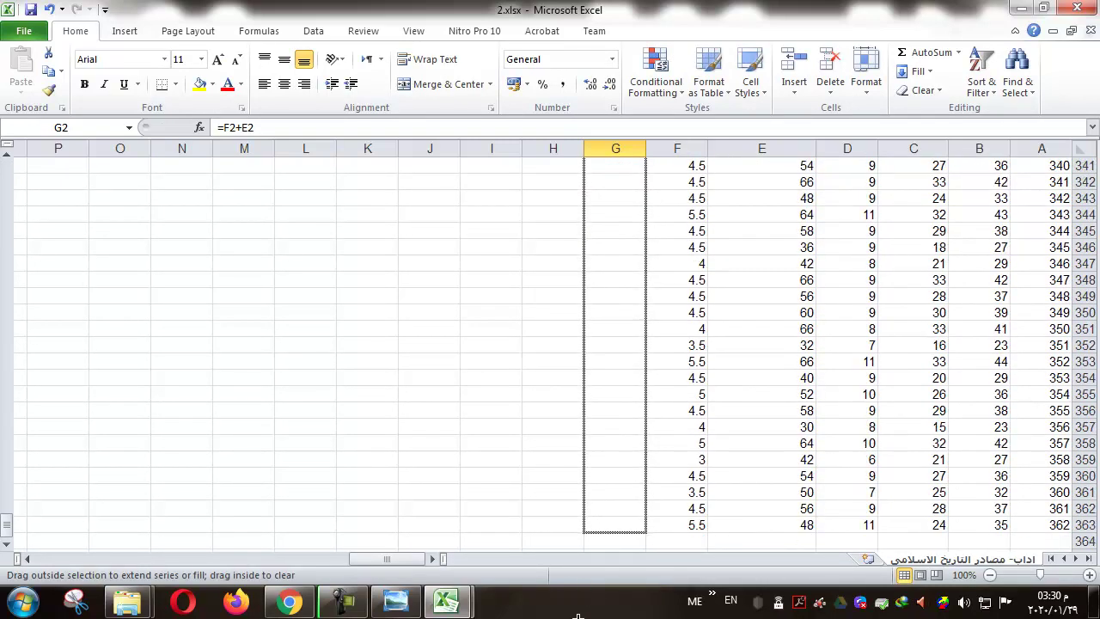
drag(587, 529, 586, 529)
scroll(622, 226, up, 20)
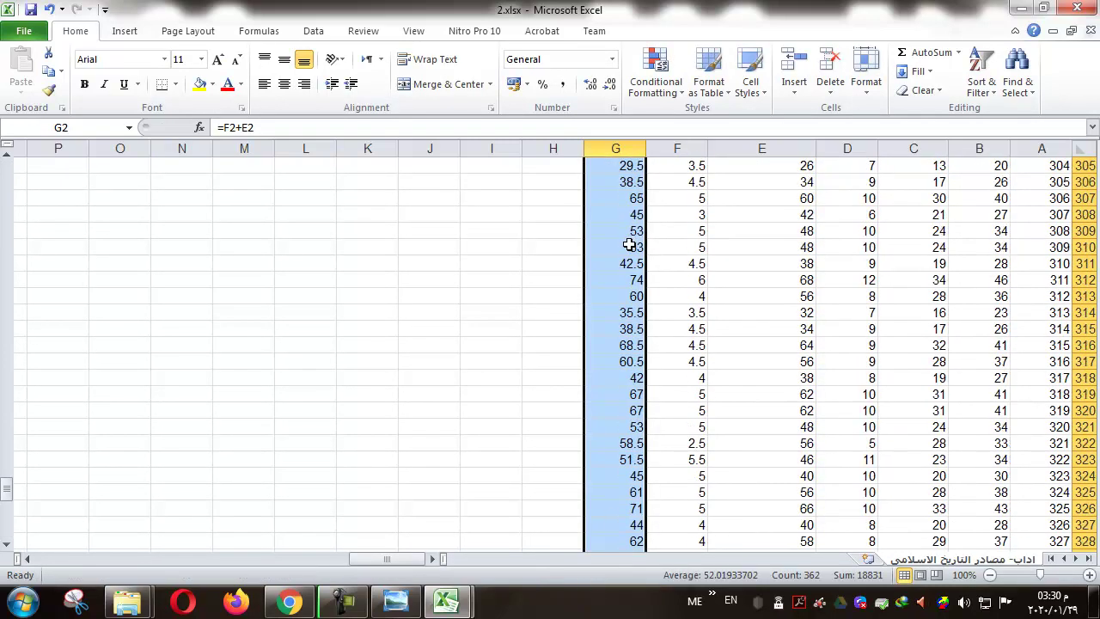
scroll(622, 227, up, 20)
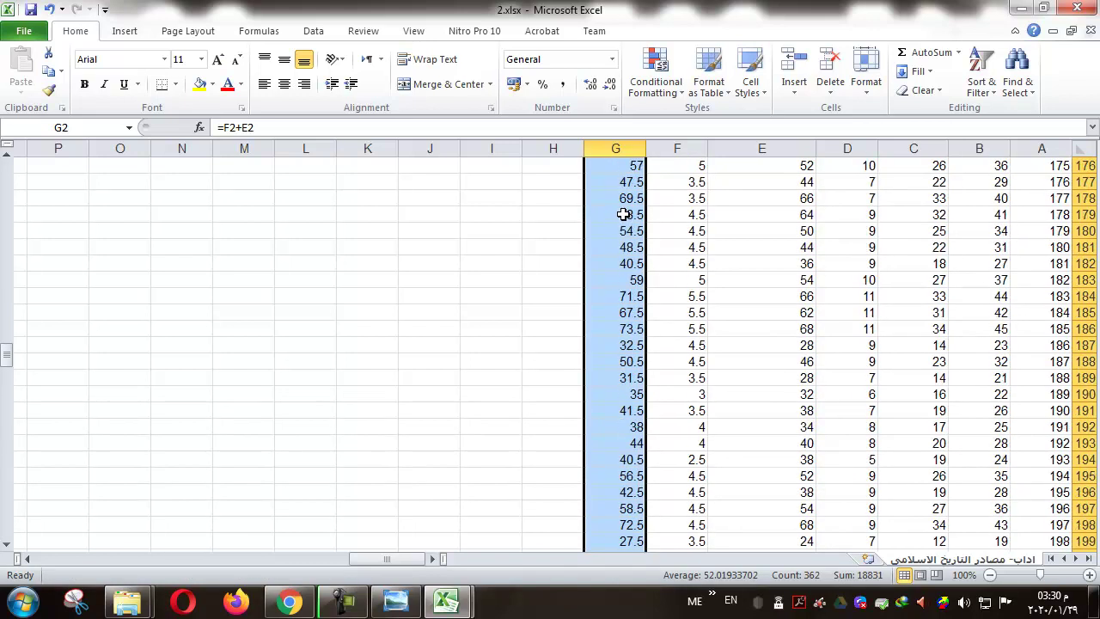
scroll(622, 204, up, 20)
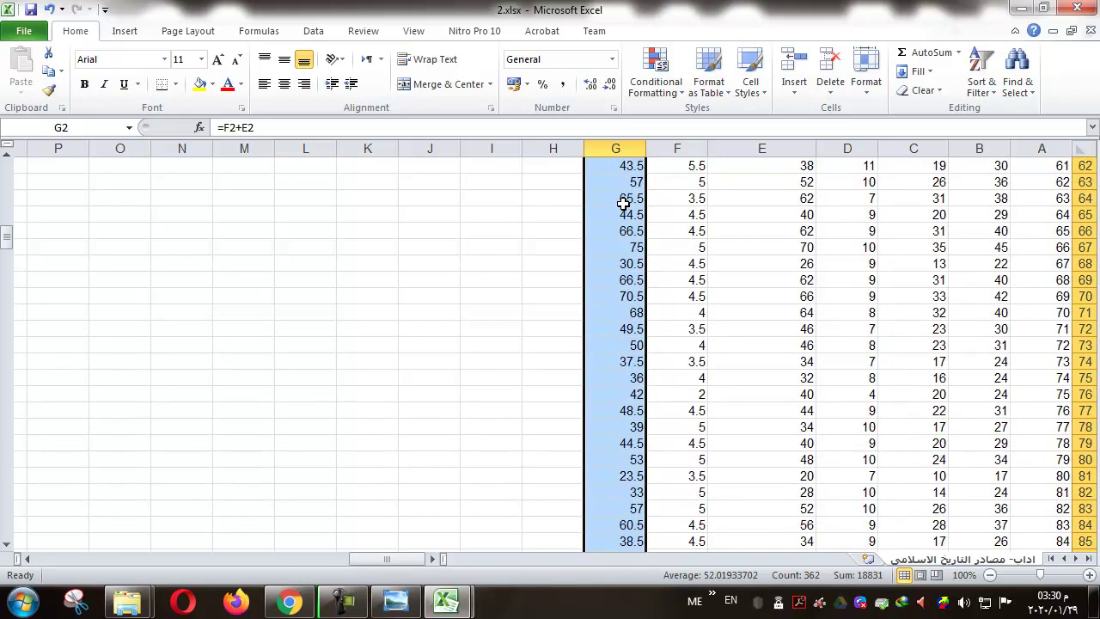
scroll(623, 201, up, 5)
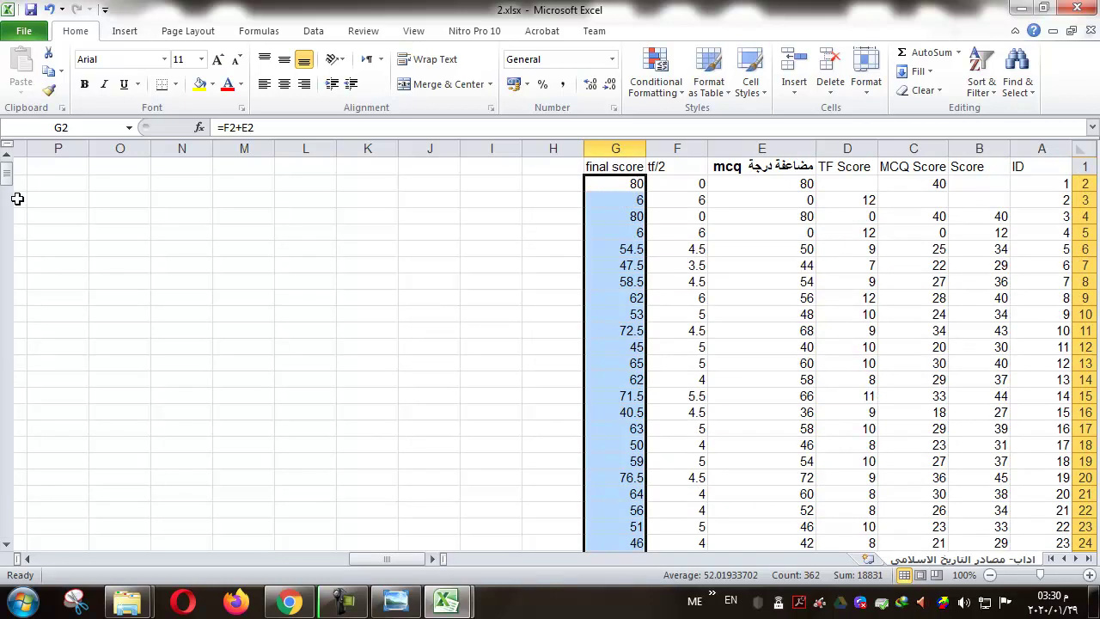
- Copy the final score column G and paste it as values only over the Score column B
mouse_move(628, 148)
mouse_down()
mouse_move(666, 148)
mouse_move(616, 150)
mouse_up()
right_click(615, 155)
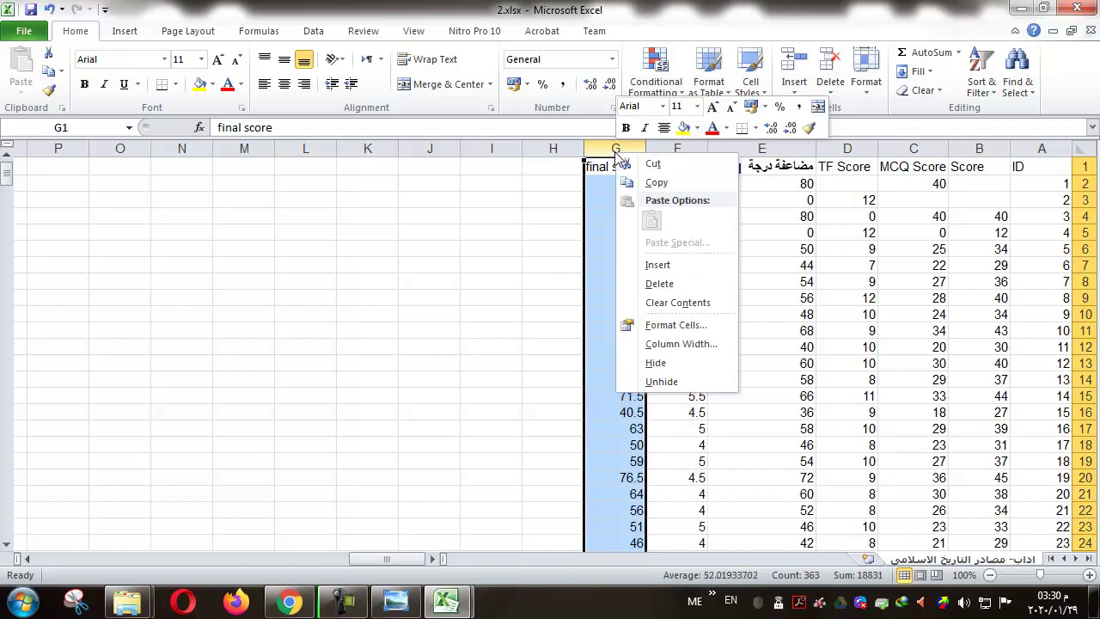
click(656, 182)
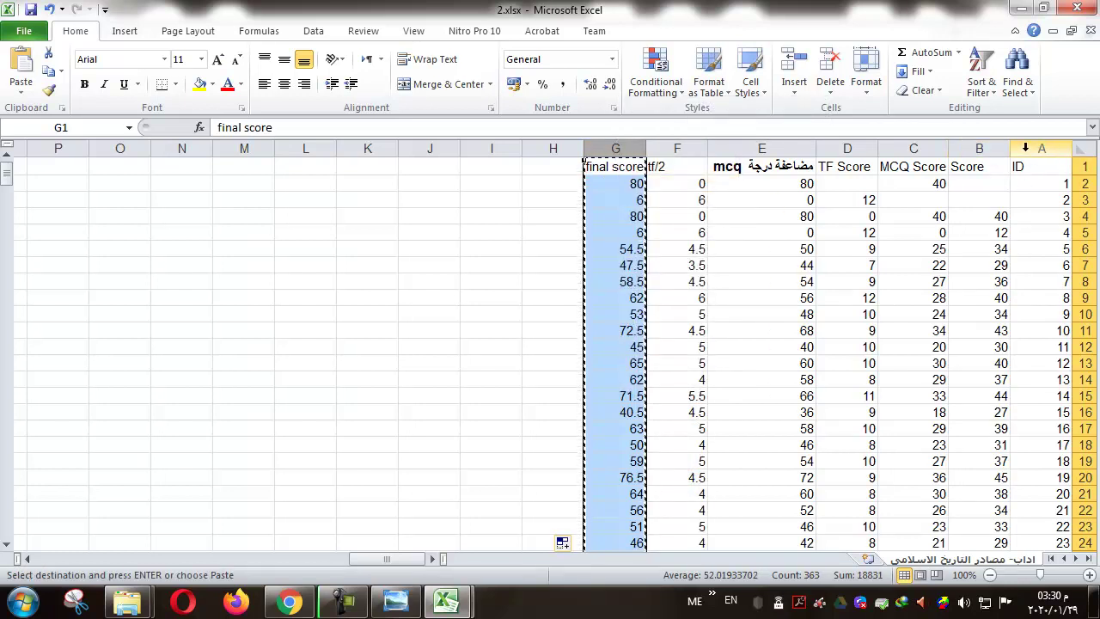
click(994, 149)
right_click(994, 150)
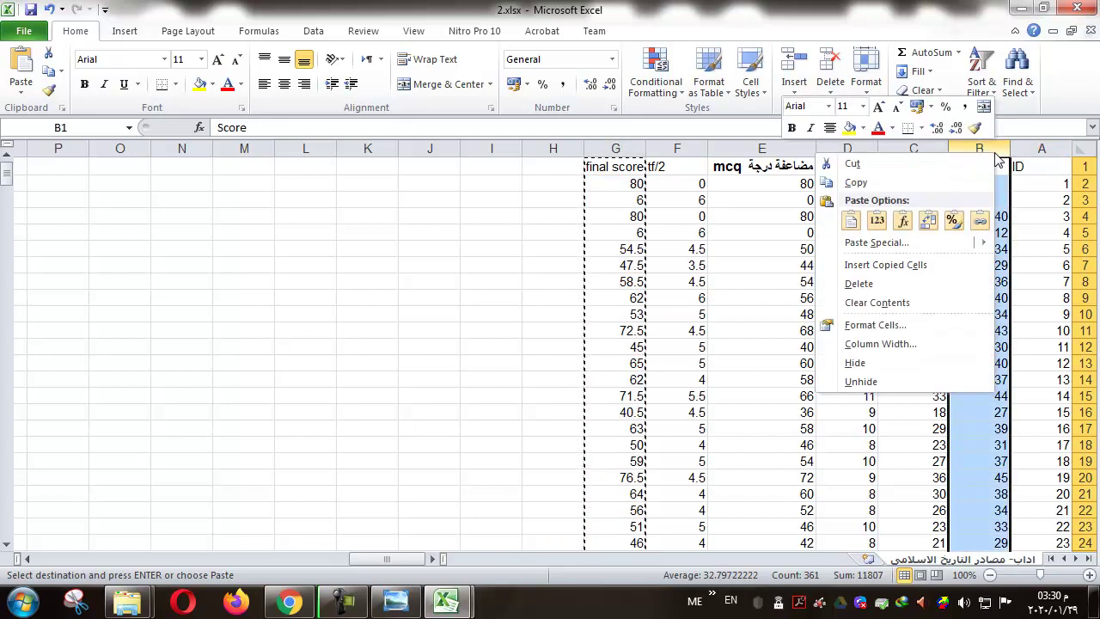
click(877, 222)
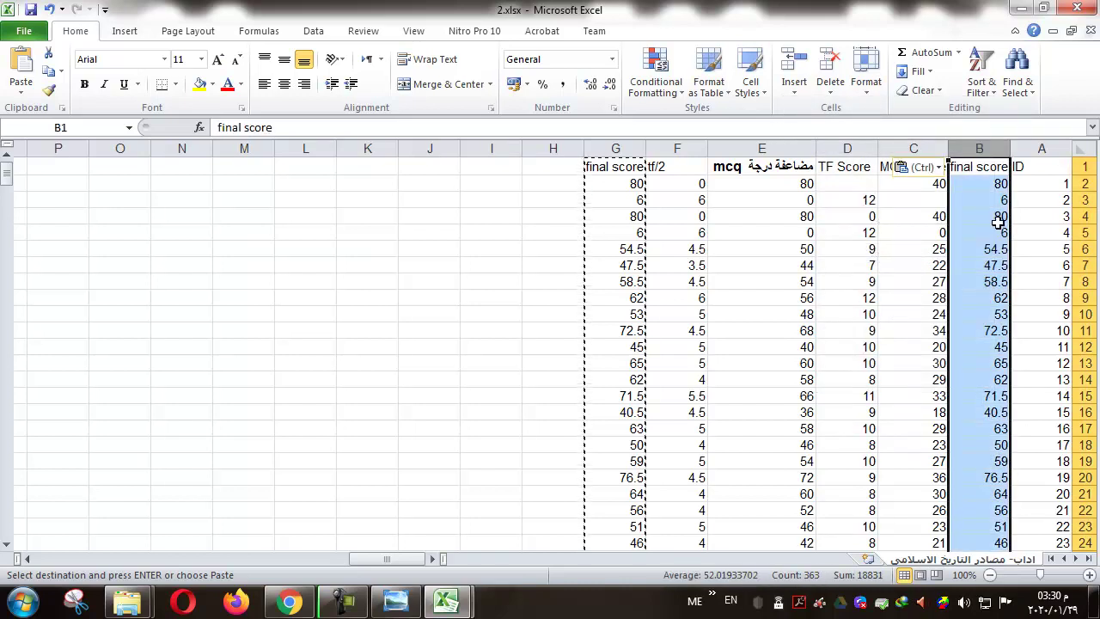
- Clear the copy outline around the final score column G and autofit the width of column B
click(1024, 183)
click(950, 151)
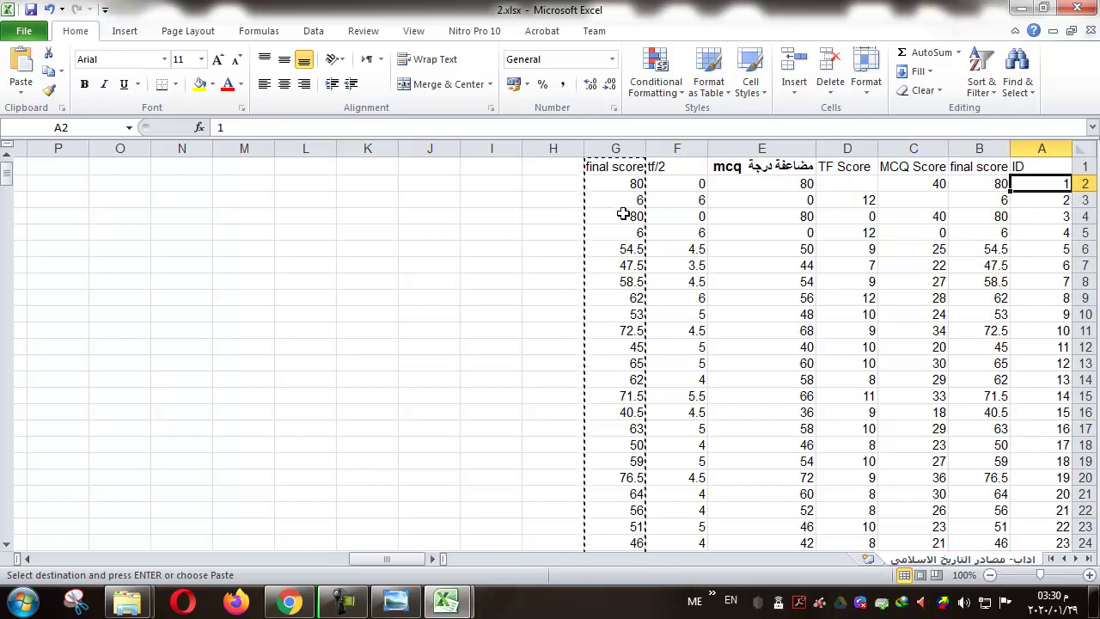
key(Escape)
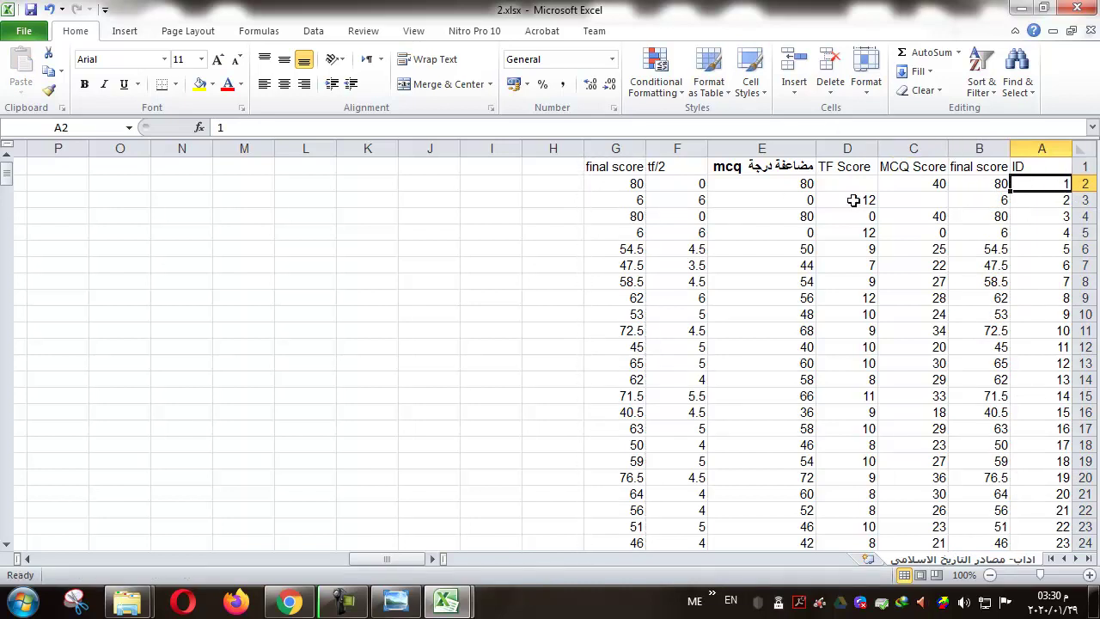
double_click(947, 149)
- Make the text of the whole table A1:G363 bold and enlarge its font size to 14
drag(1041, 168, 618, 492)
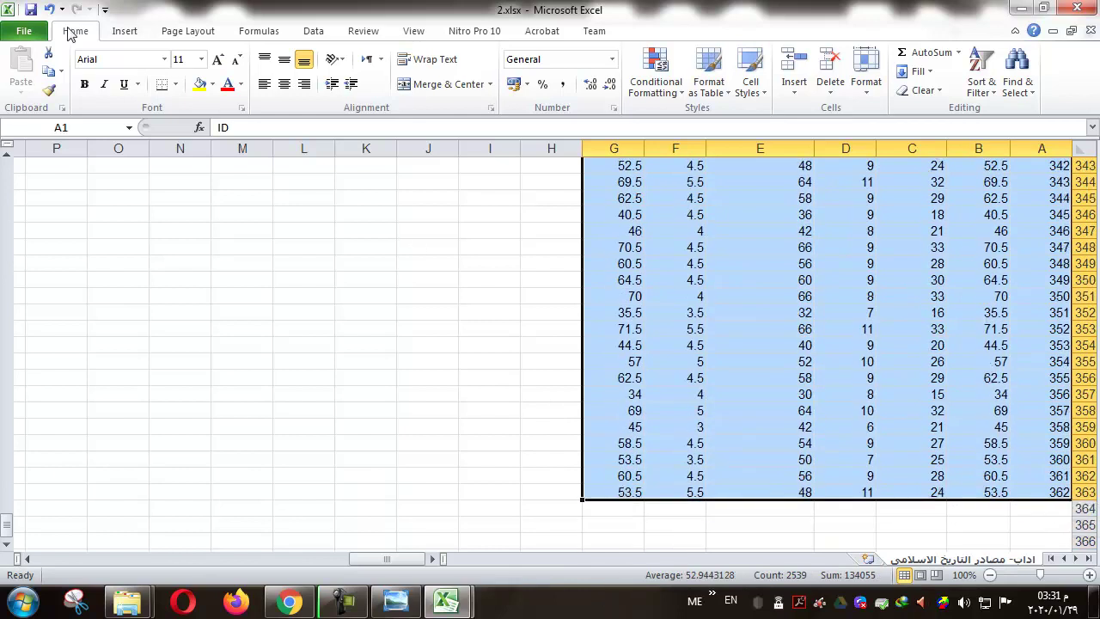
click(84, 84)
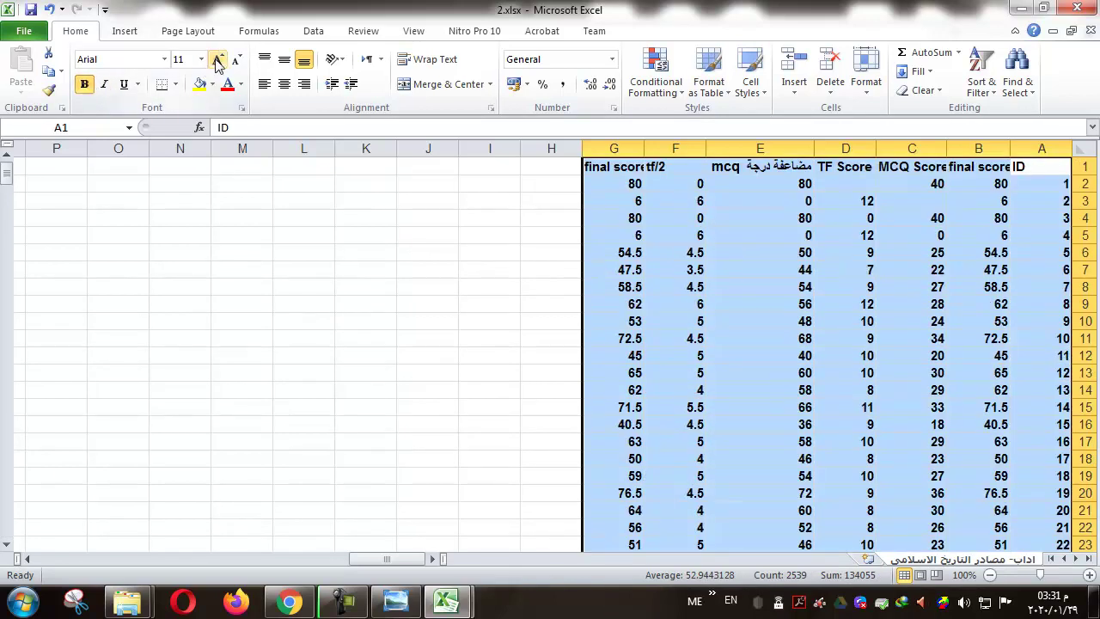
click(219, 61)
click(219, 60)
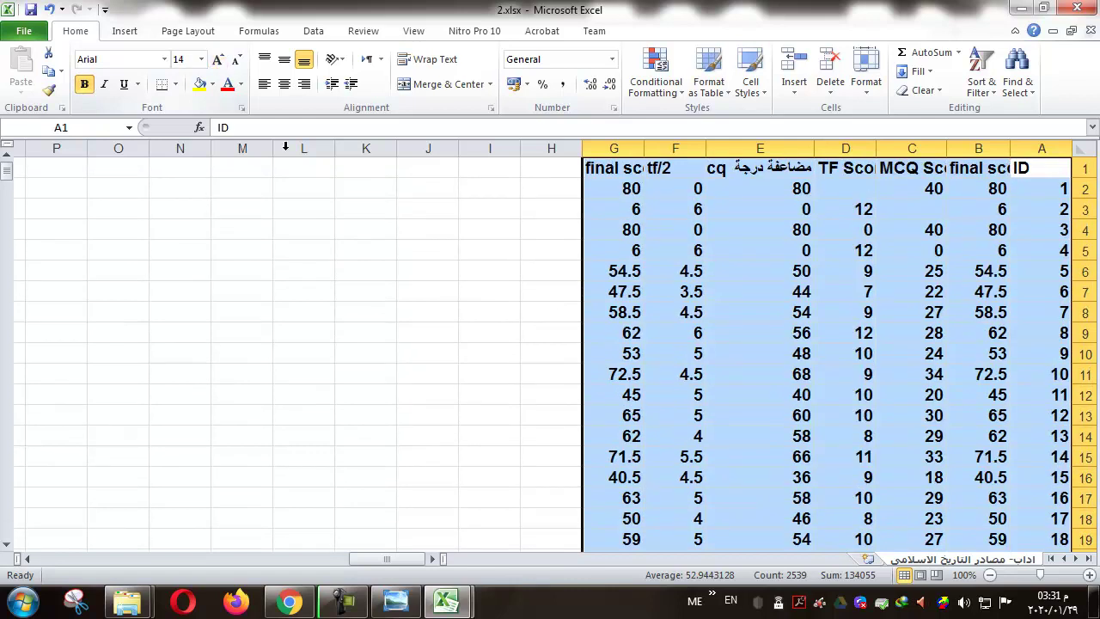
- Centre the contents of table A1:G363 horizontally and vertically, and apply all borders to its cells
click(287, 86)
click(286, 59)
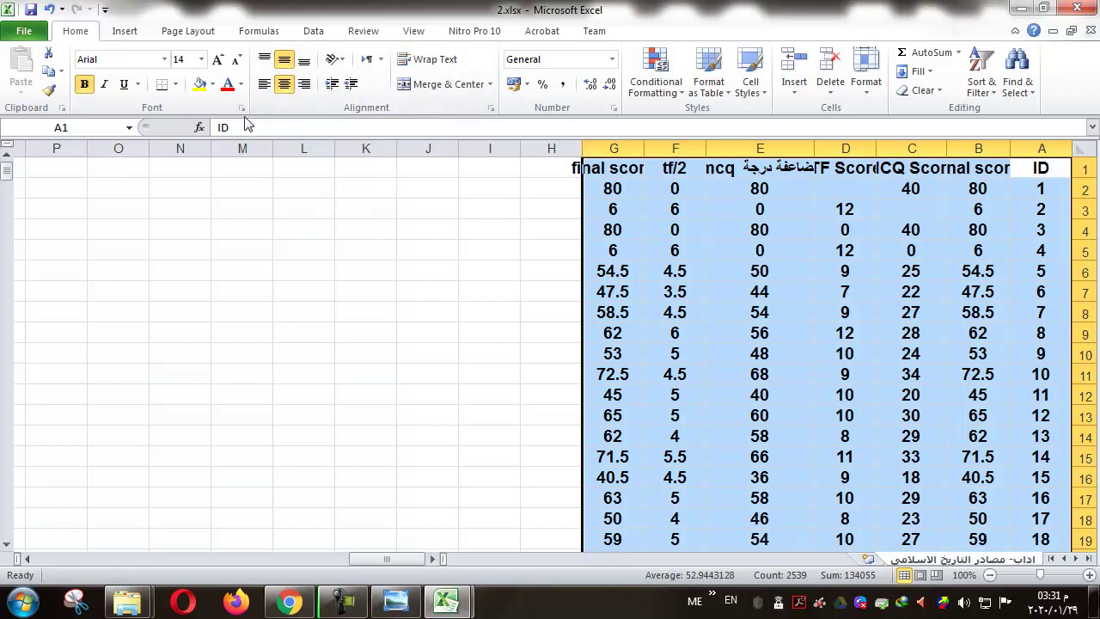
click(175, 85)
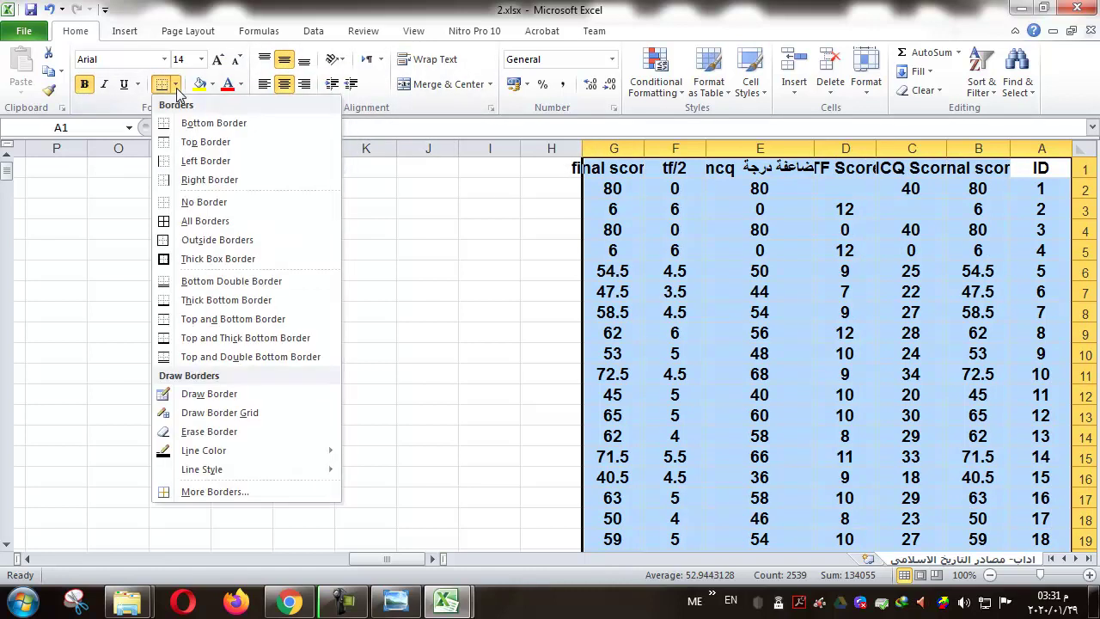
click(193, 222)
click(612, 212)
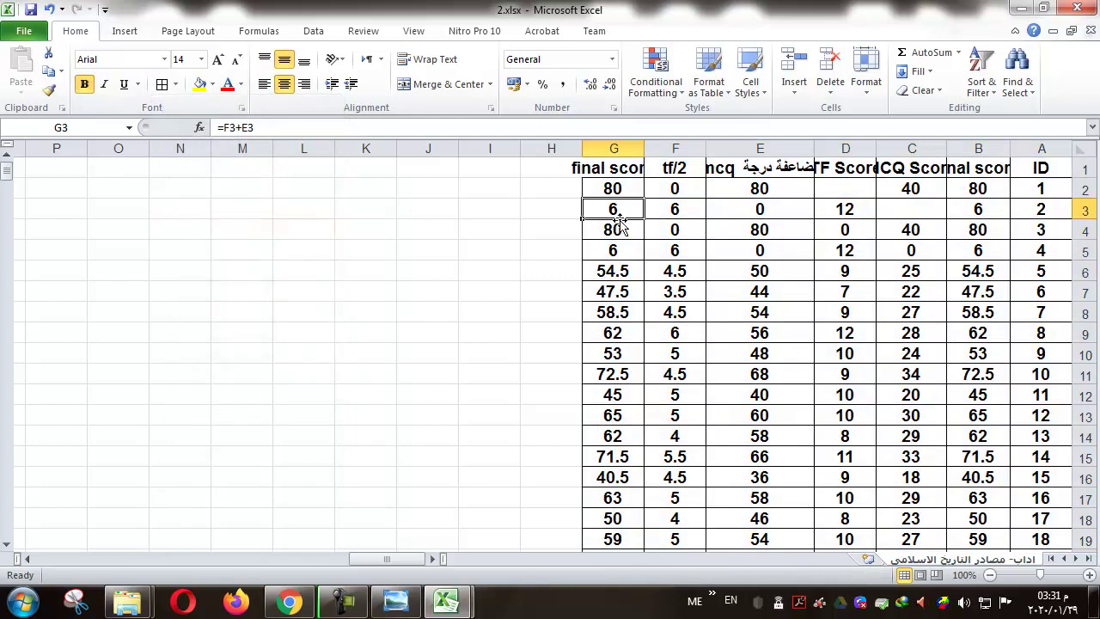
- Autofit the widths of columns B through G so each column fits its enlarged header and values
double_click(581, 148)
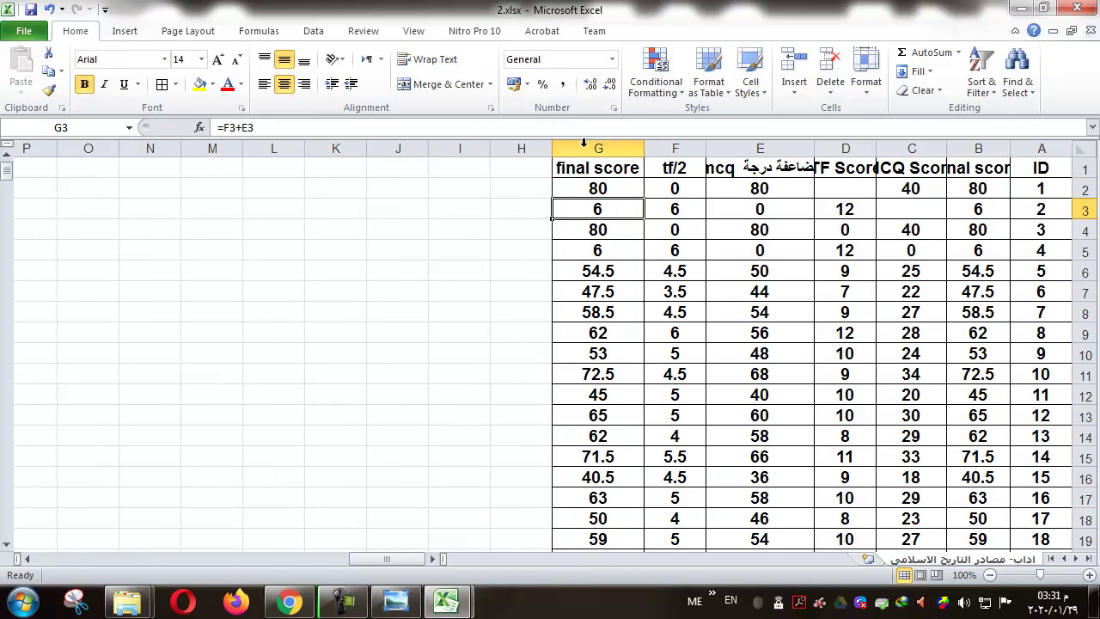
double_click(646, 148)
double_click(706, 149)
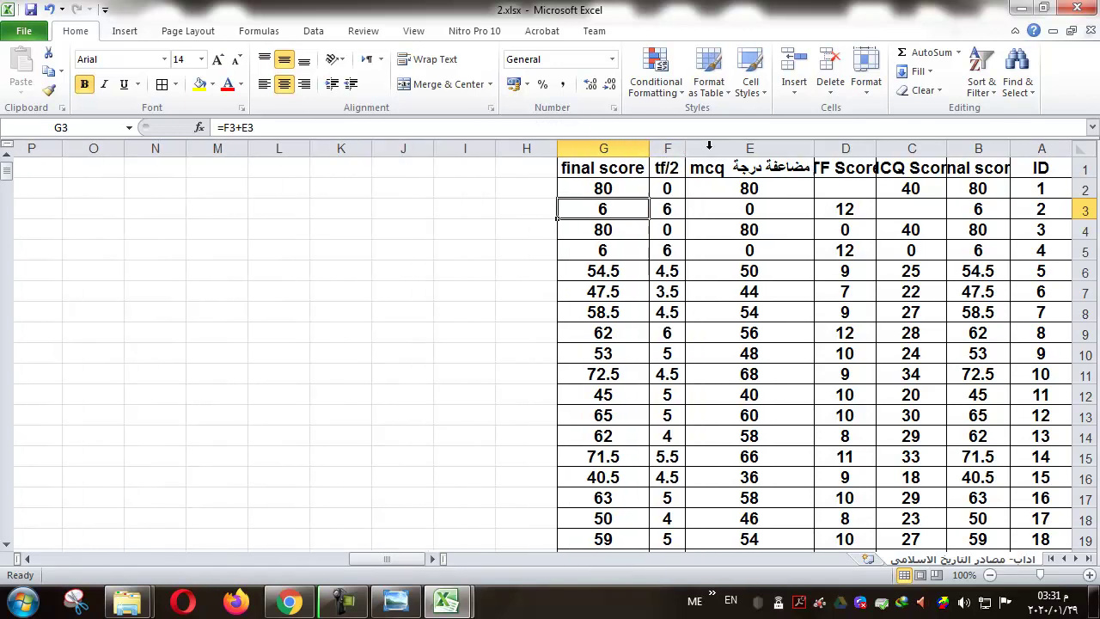
double_click(816, 148)
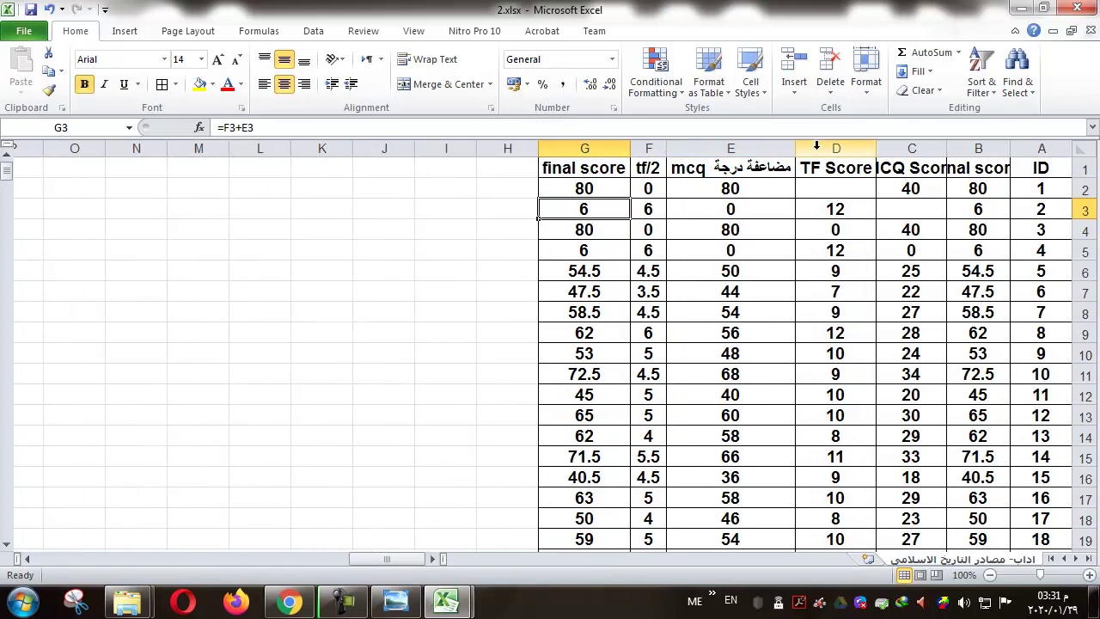
double_click(876, 149)
double_click(948, 149)
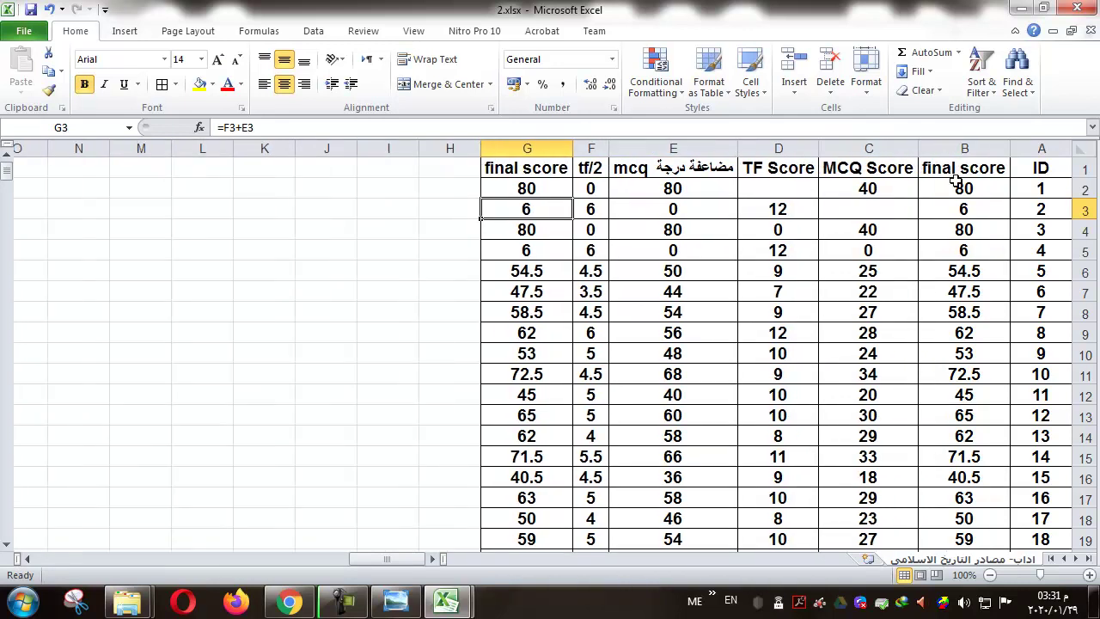